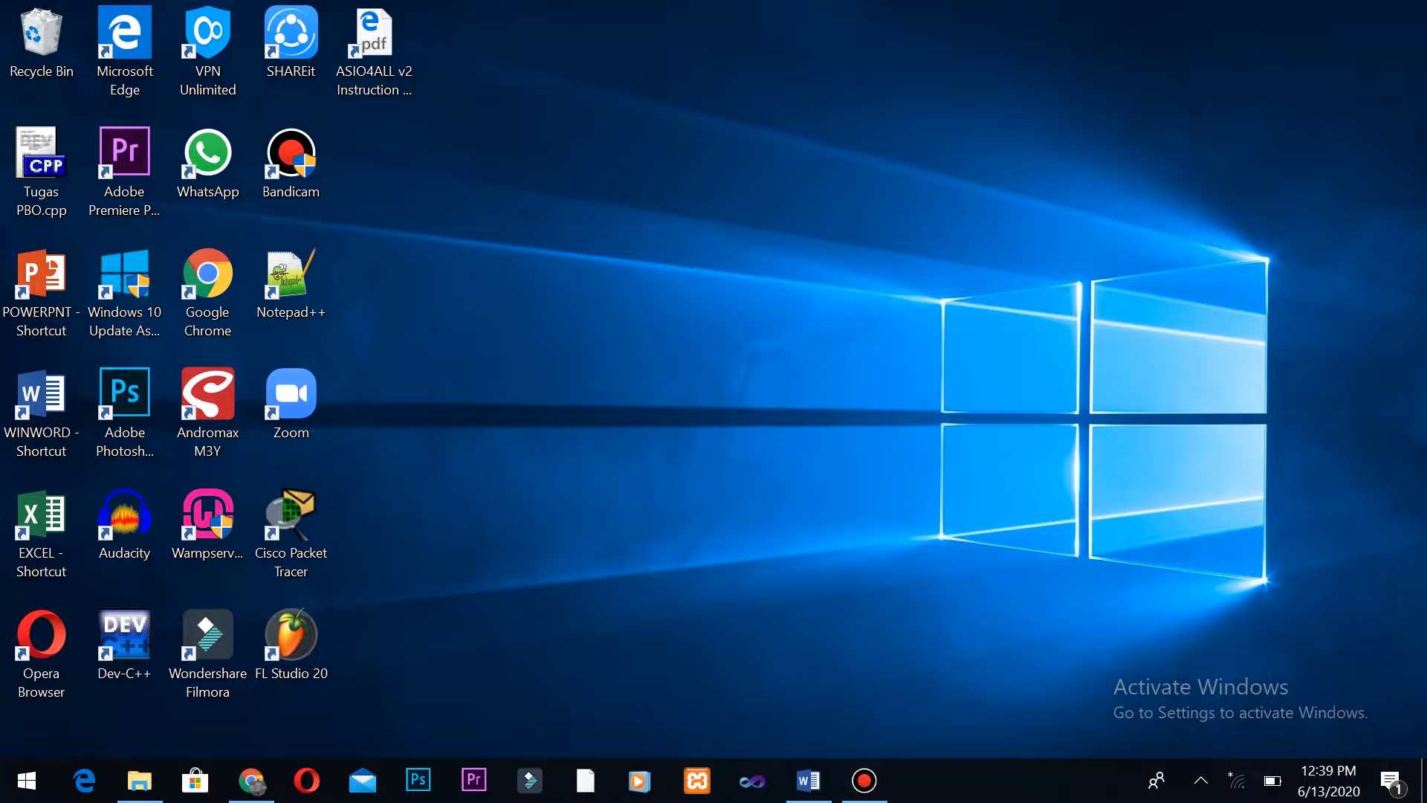
Step: Switch to the Paper Society 5.0 document in Word and place the cursor on the blank line below the title
left_click(809, 781)
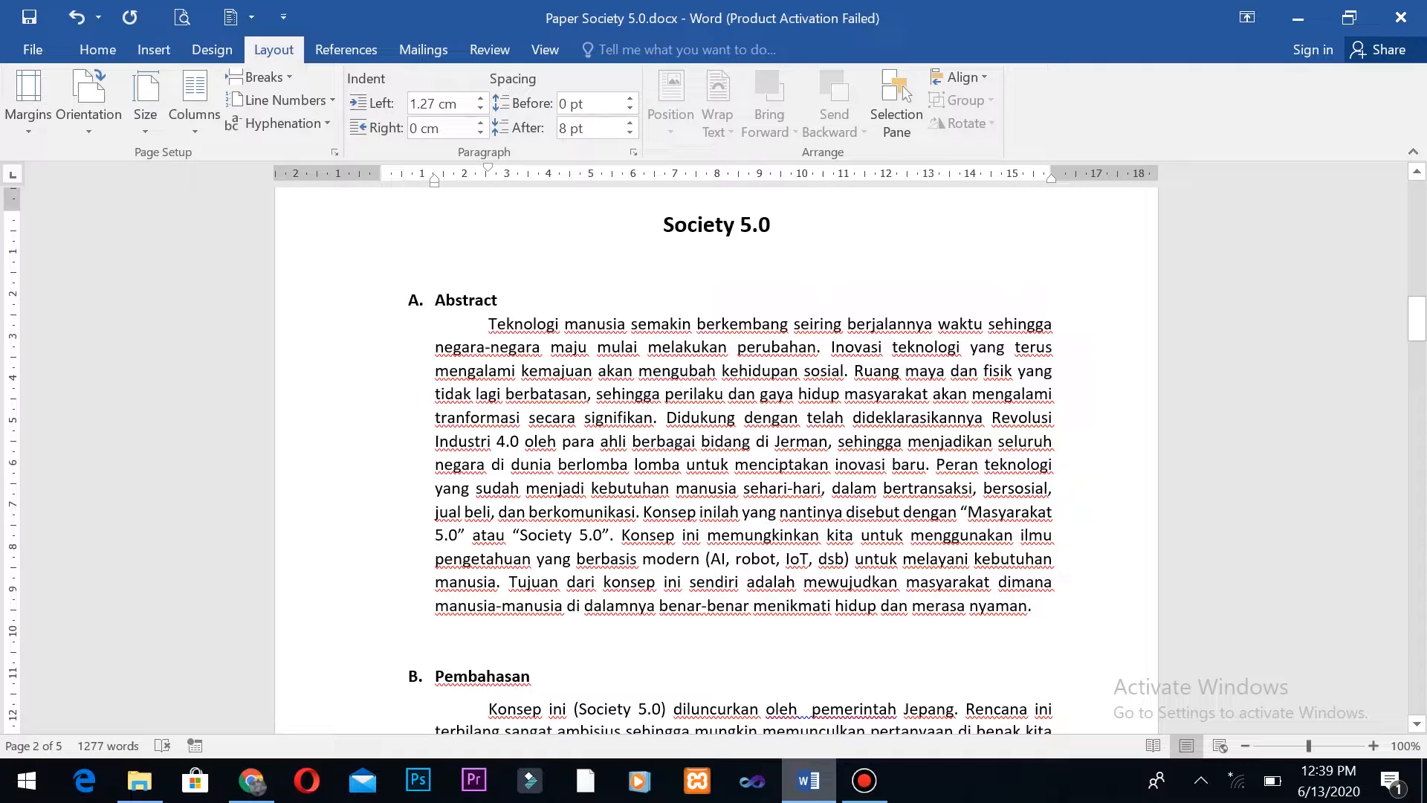
key("Left")
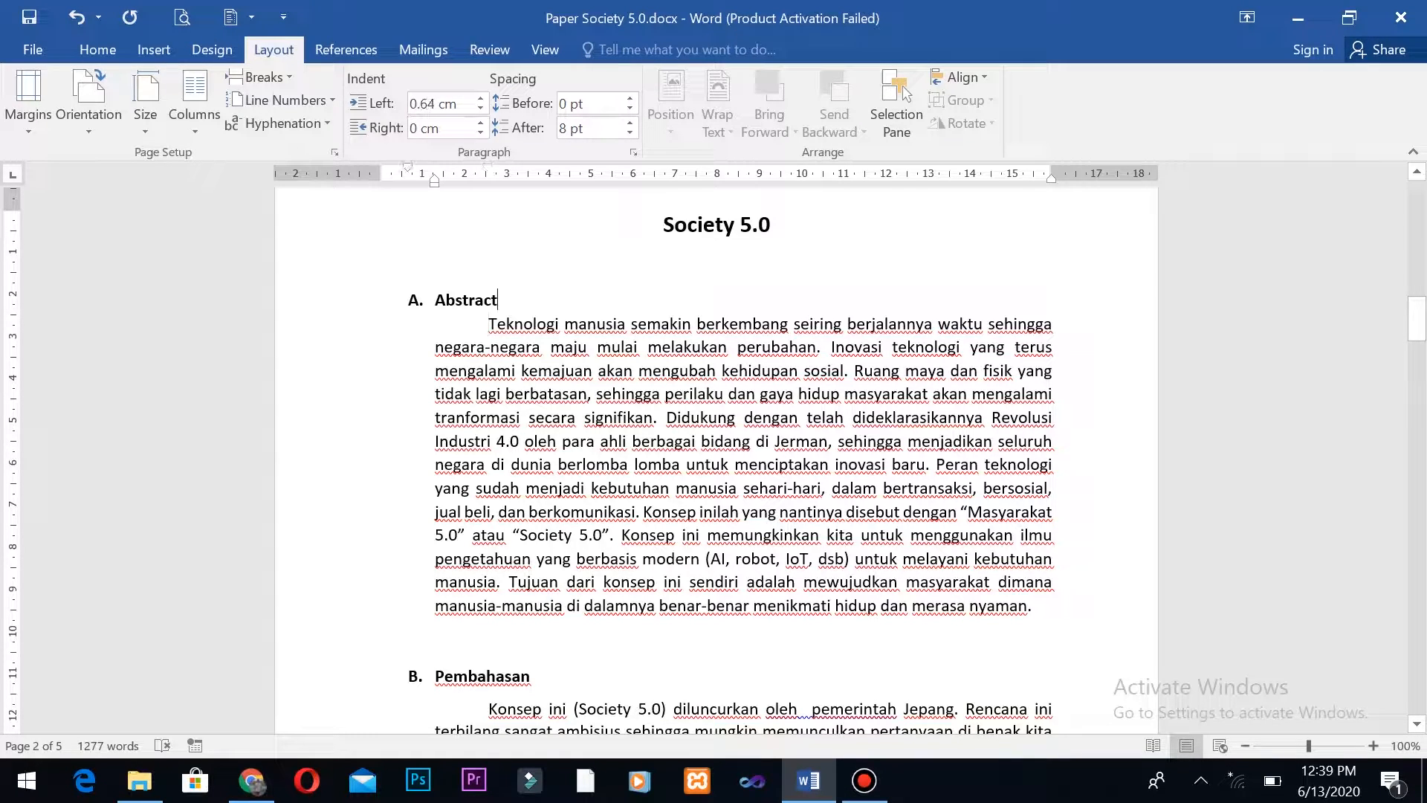
scroll(713, 461, "down", 3)
scroll(713, 460, "up", 3)
left_click(716, 264)
Step: Try the Narrow margin preset (1.27 cm on all sides) on the document and undo it
left_click(98, 49)
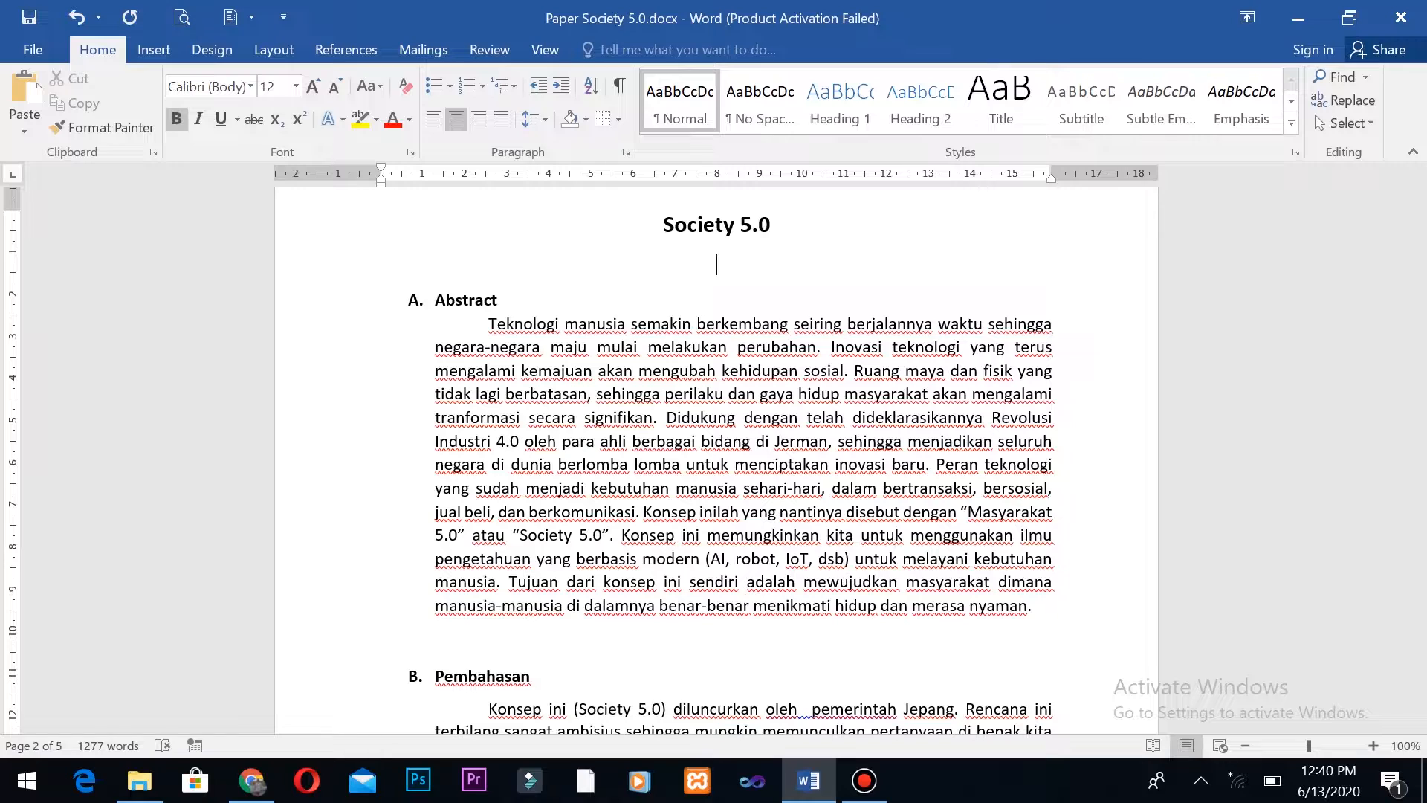
left_click(273, 49)
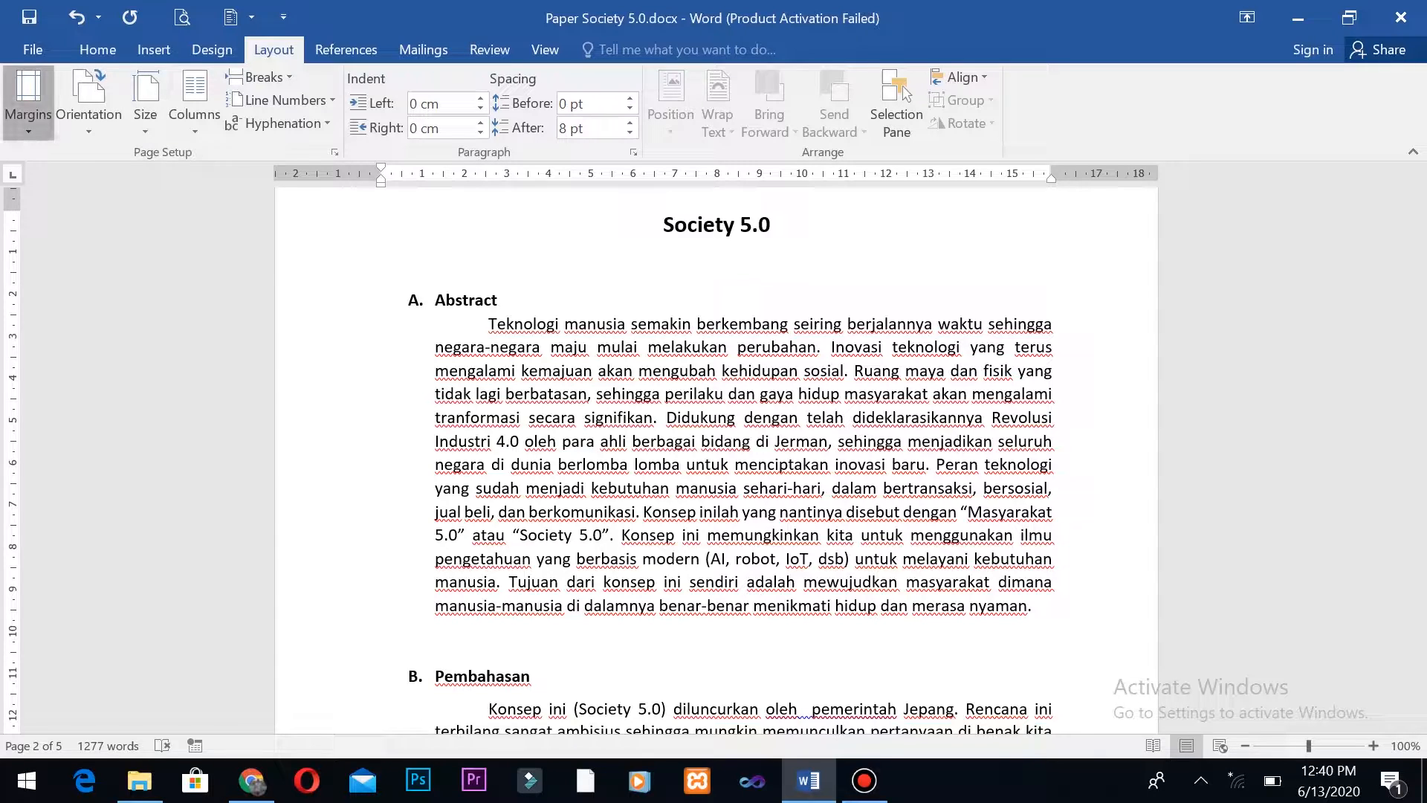
left_click(28, 104)
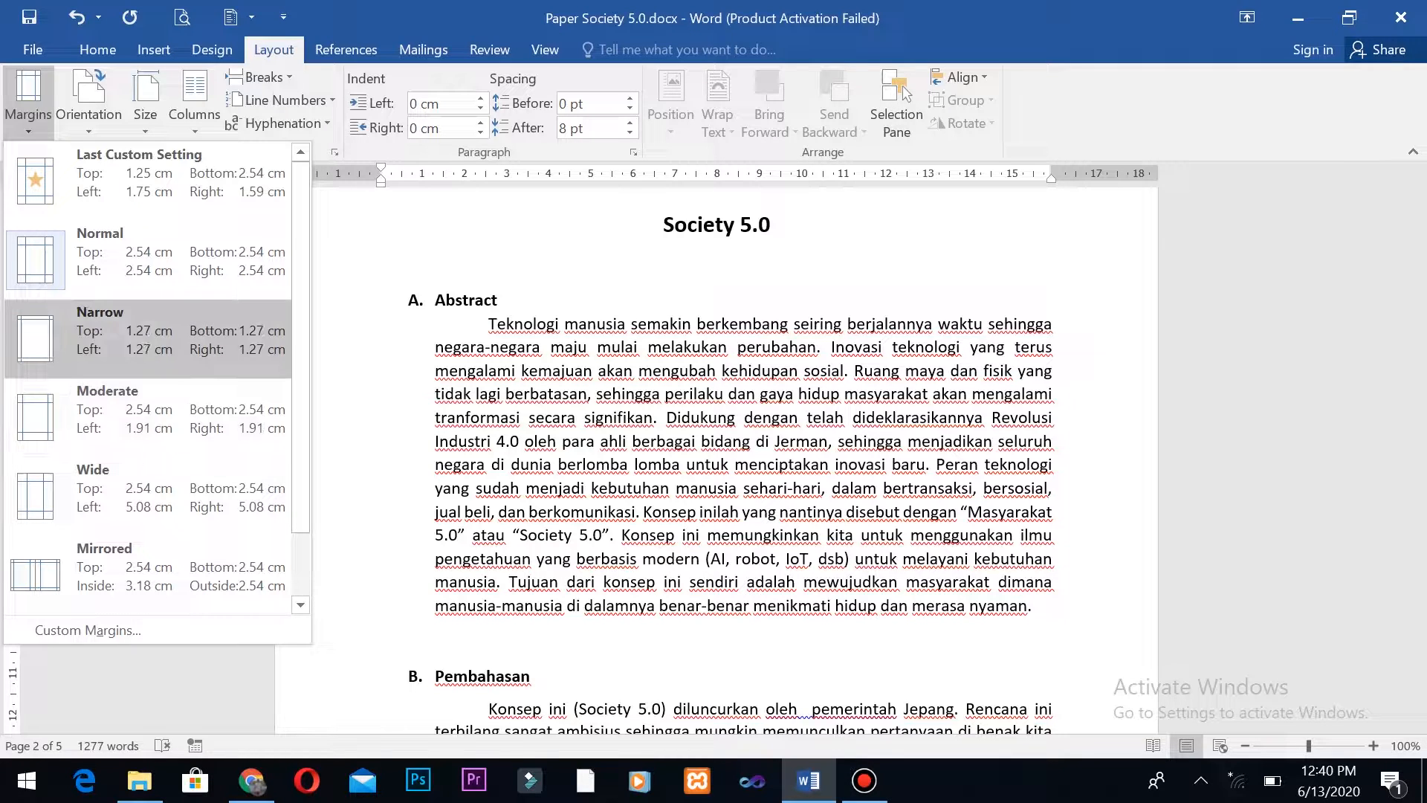
left_click(112, 334)
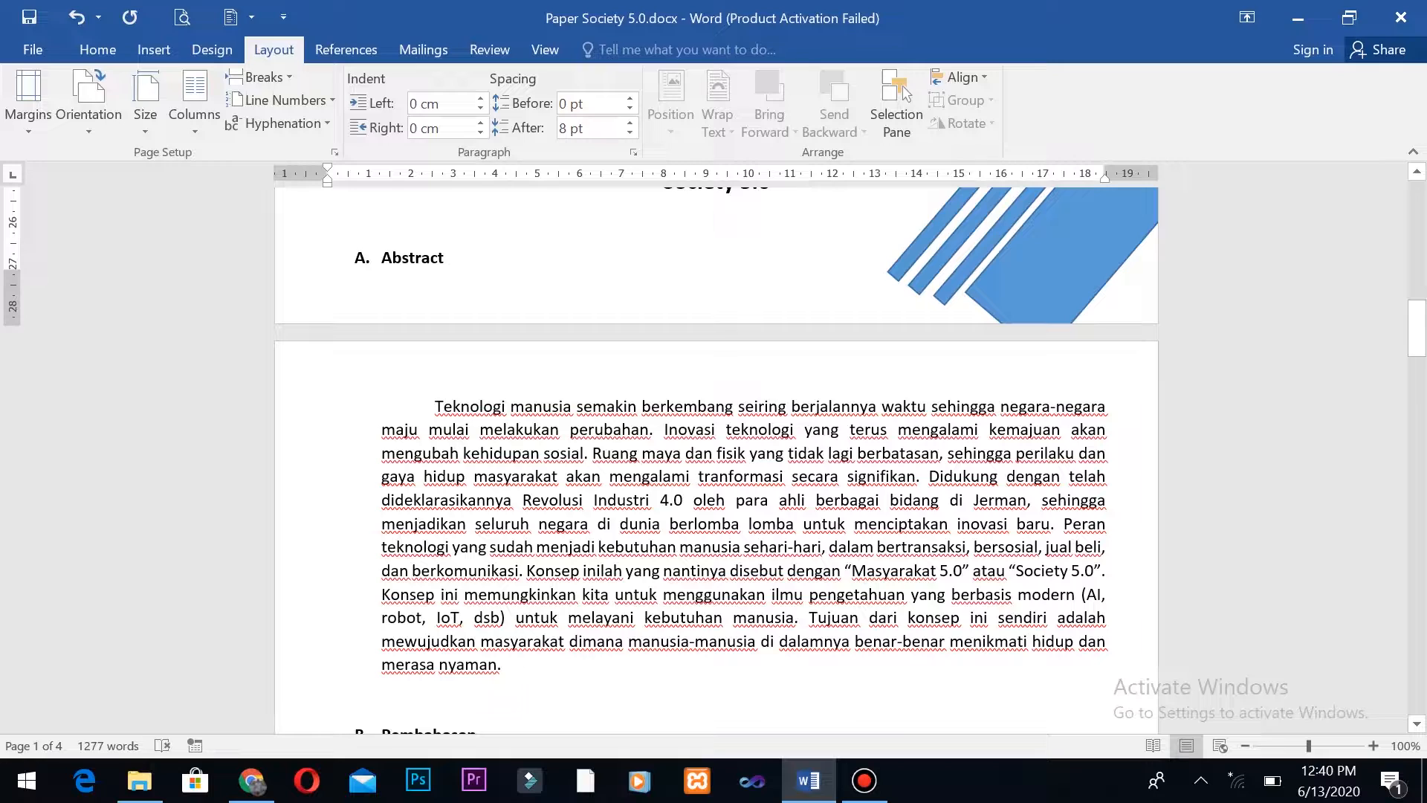
key("ctrl+z")
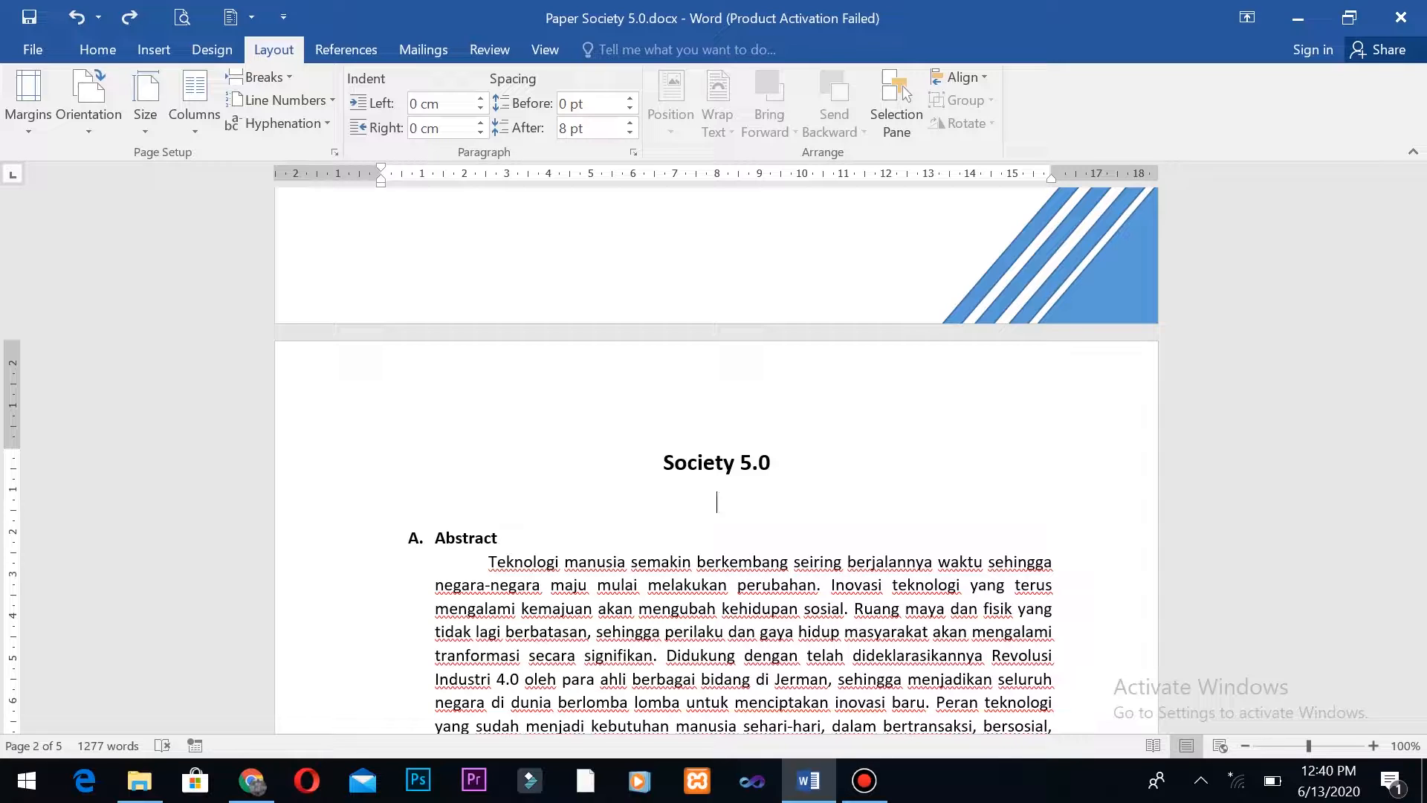
Step: Turn on automatic hyphenation for the document
key("ctrl+e")
key("ctrl+m")
scroll(674, 417, "down", 3)
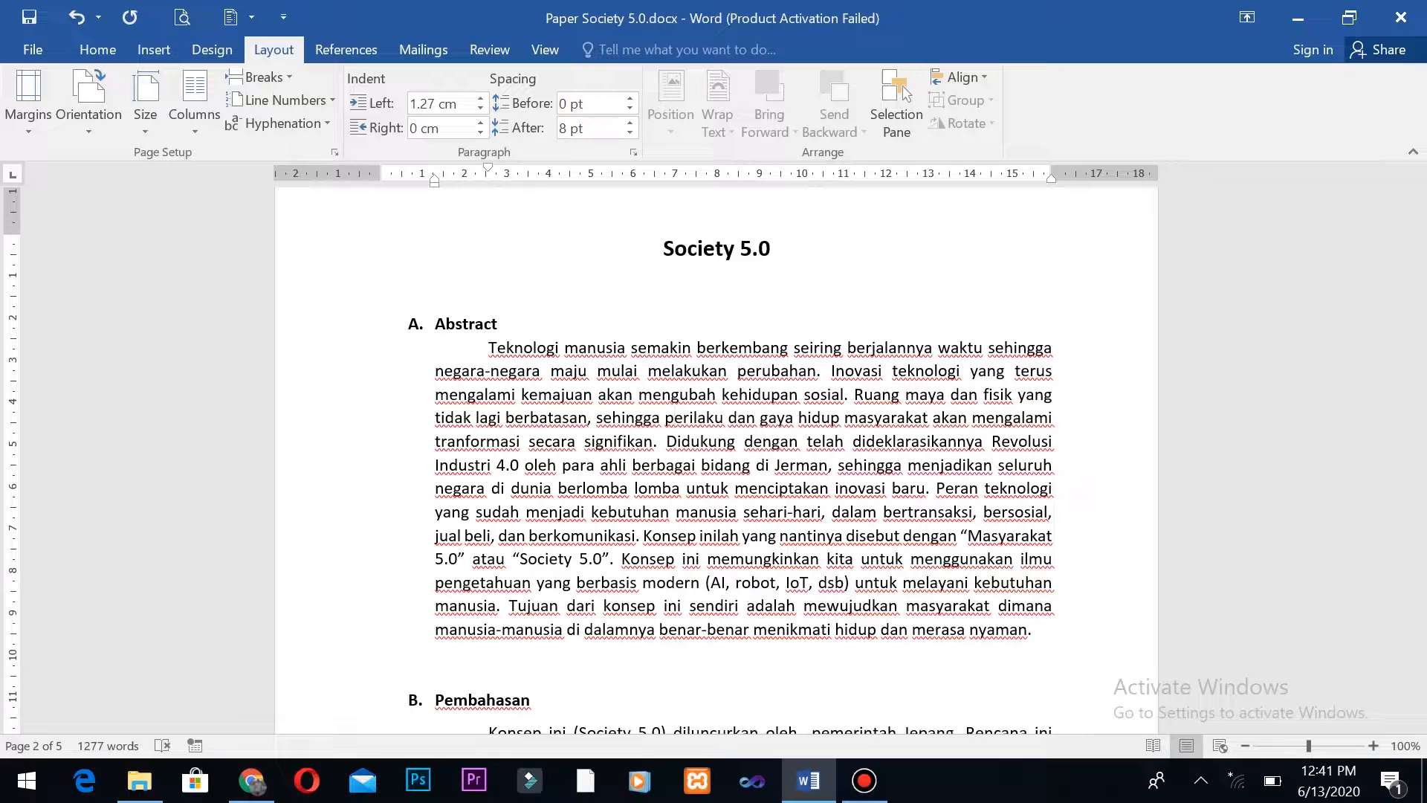
left_click(279, 123)
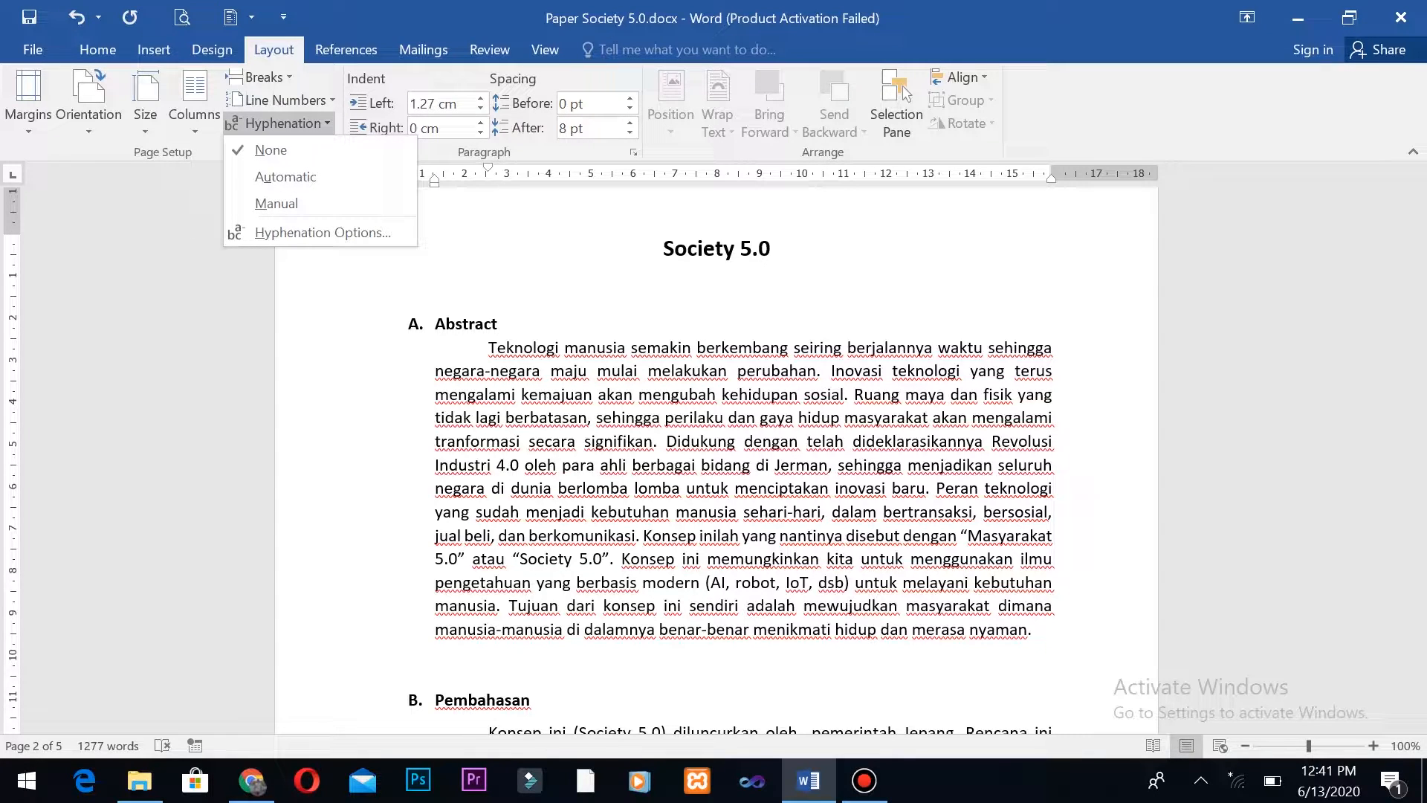
left_click(285, 176)
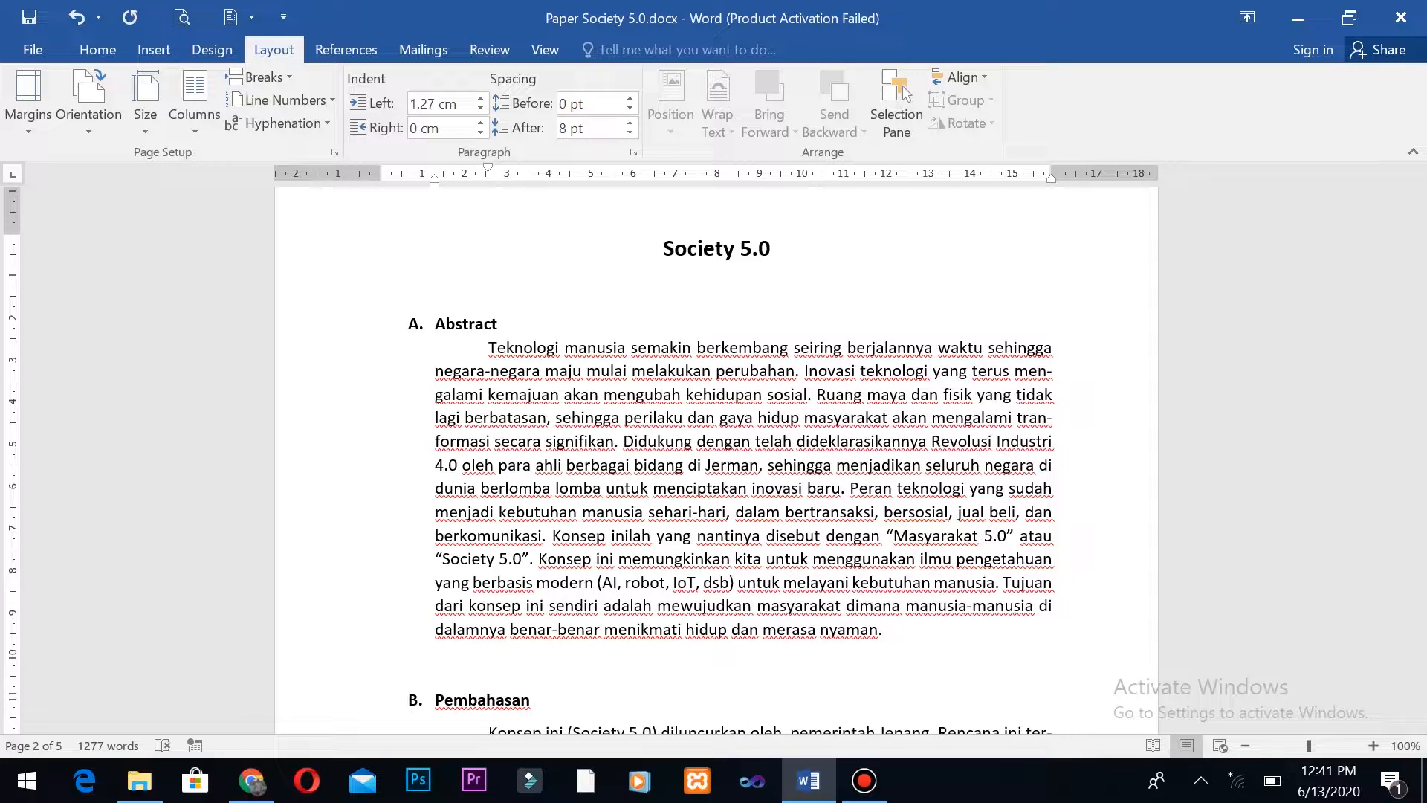
Step: Review and accept the existing hyphenation options, and set the document's hyphenation back to None
left_click(282, 124)
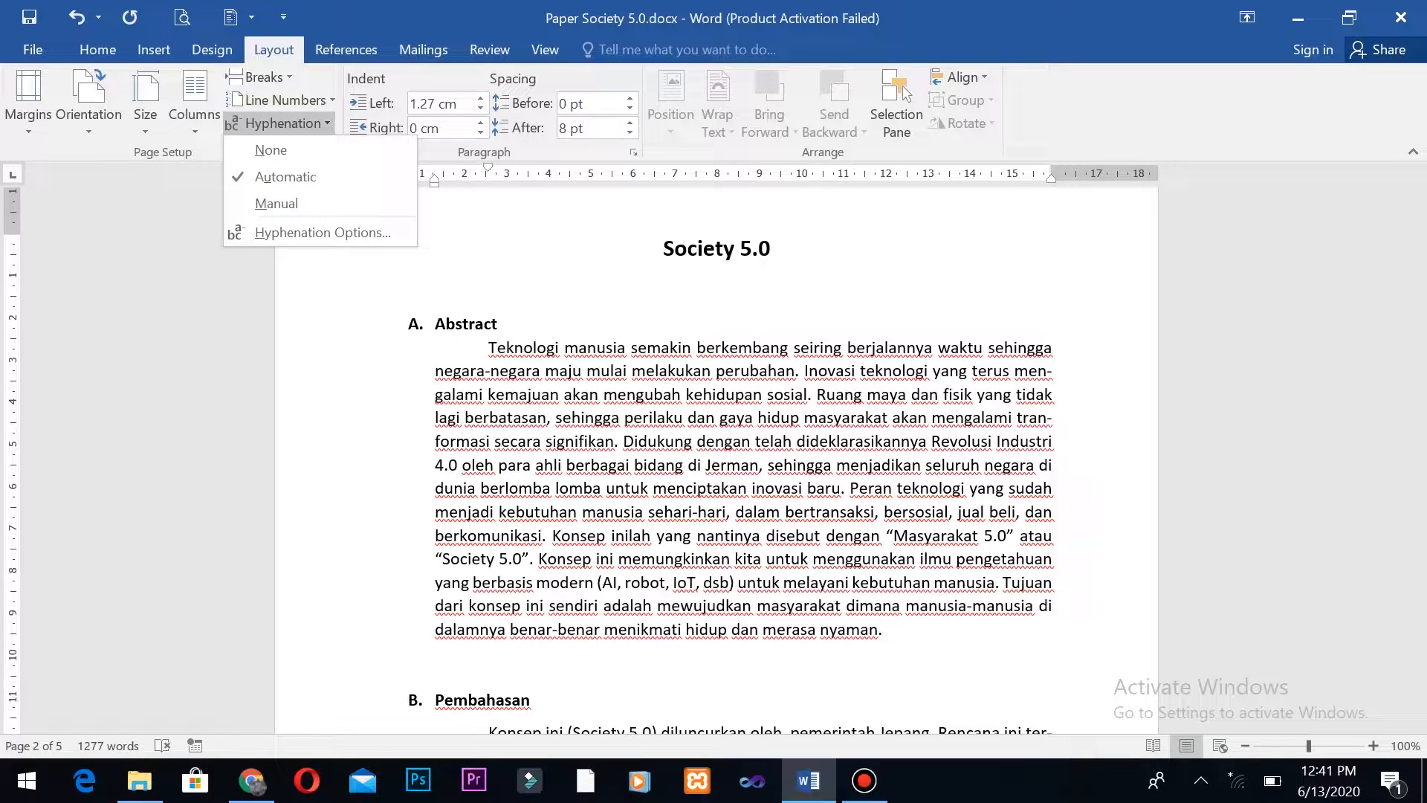
left_click(323, 232)
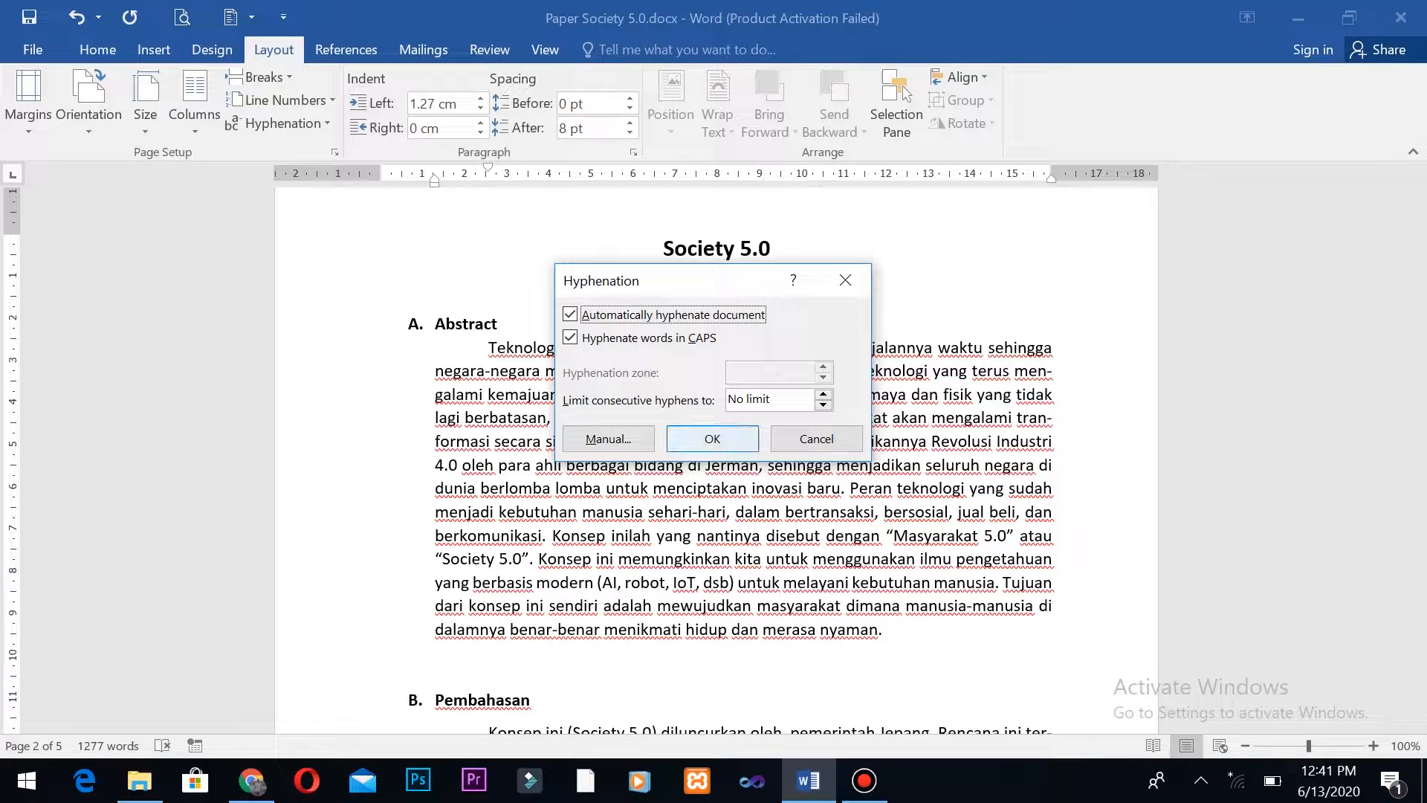
left_click(712, 439)
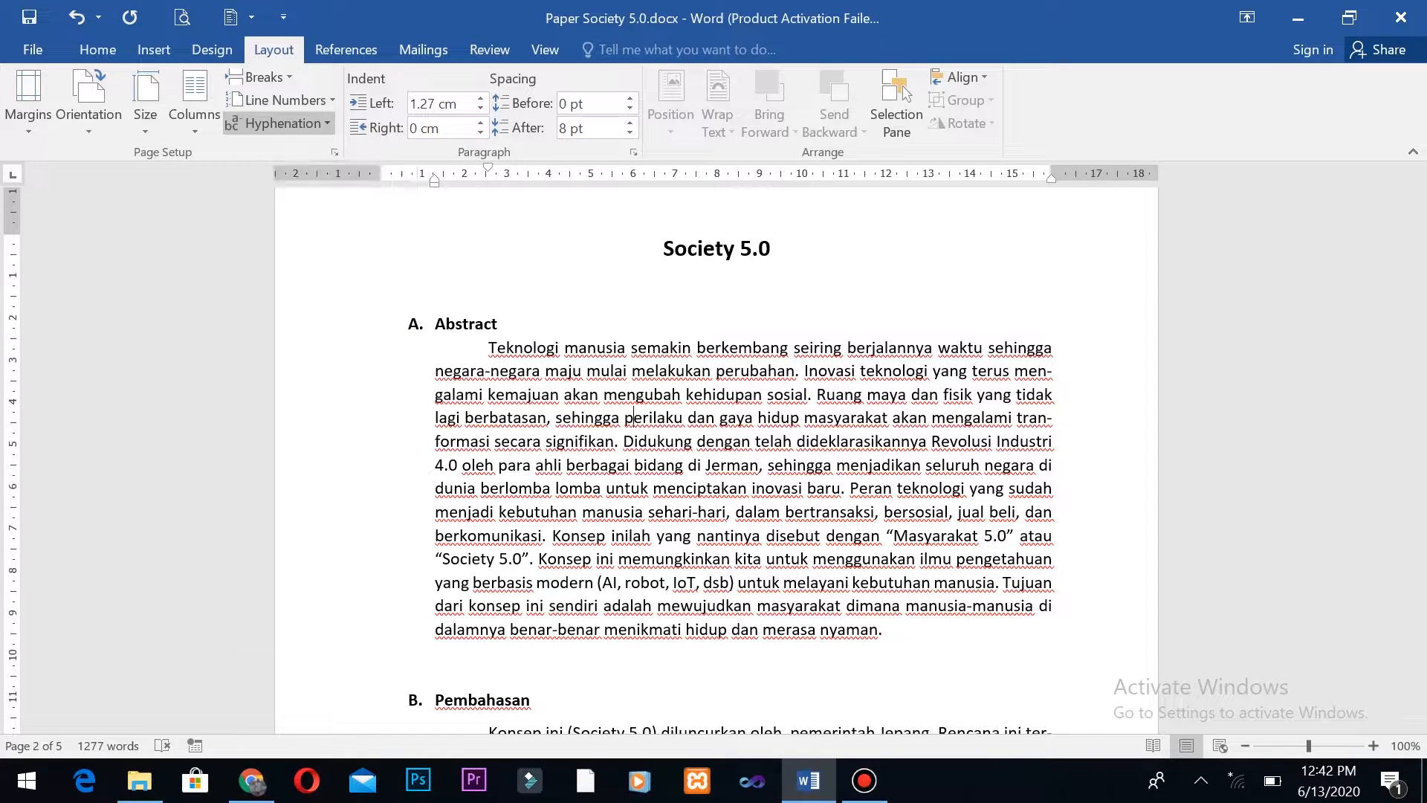
left_click(277, 124)
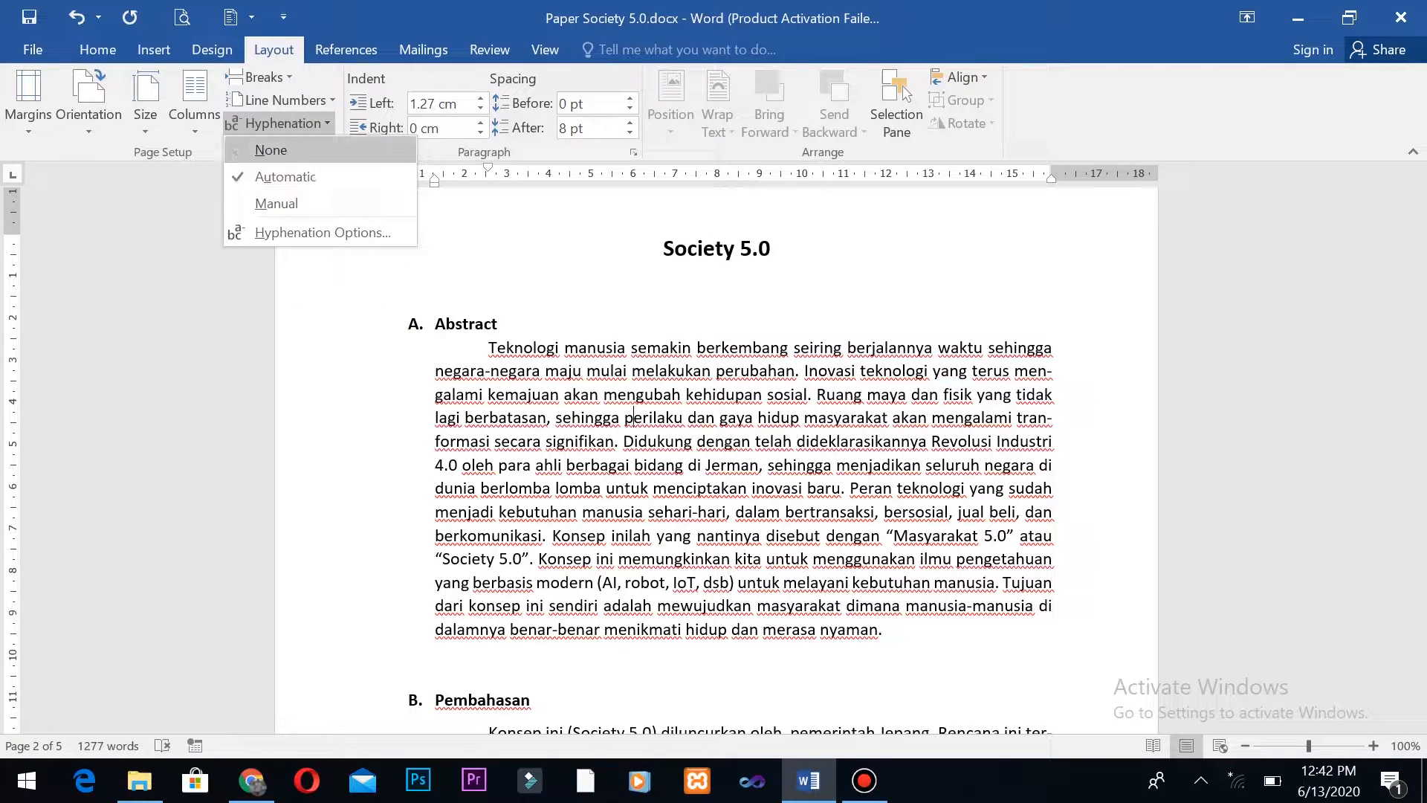
left_click(270, 150)
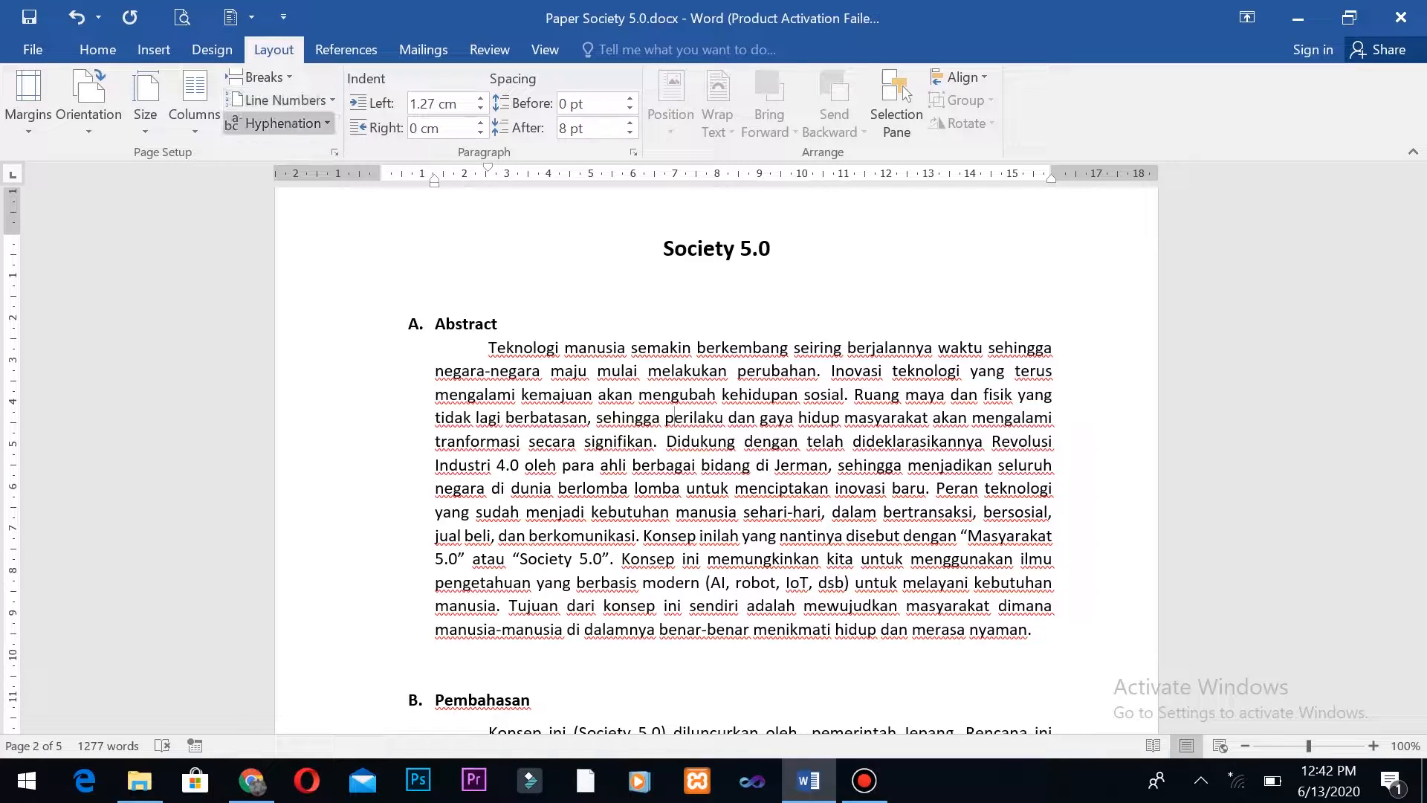
Step: Try manual hyphenation, accepting the suggested break men-gala-mi and ending the check at tin-da-kann-ya
left_click(281, 123)
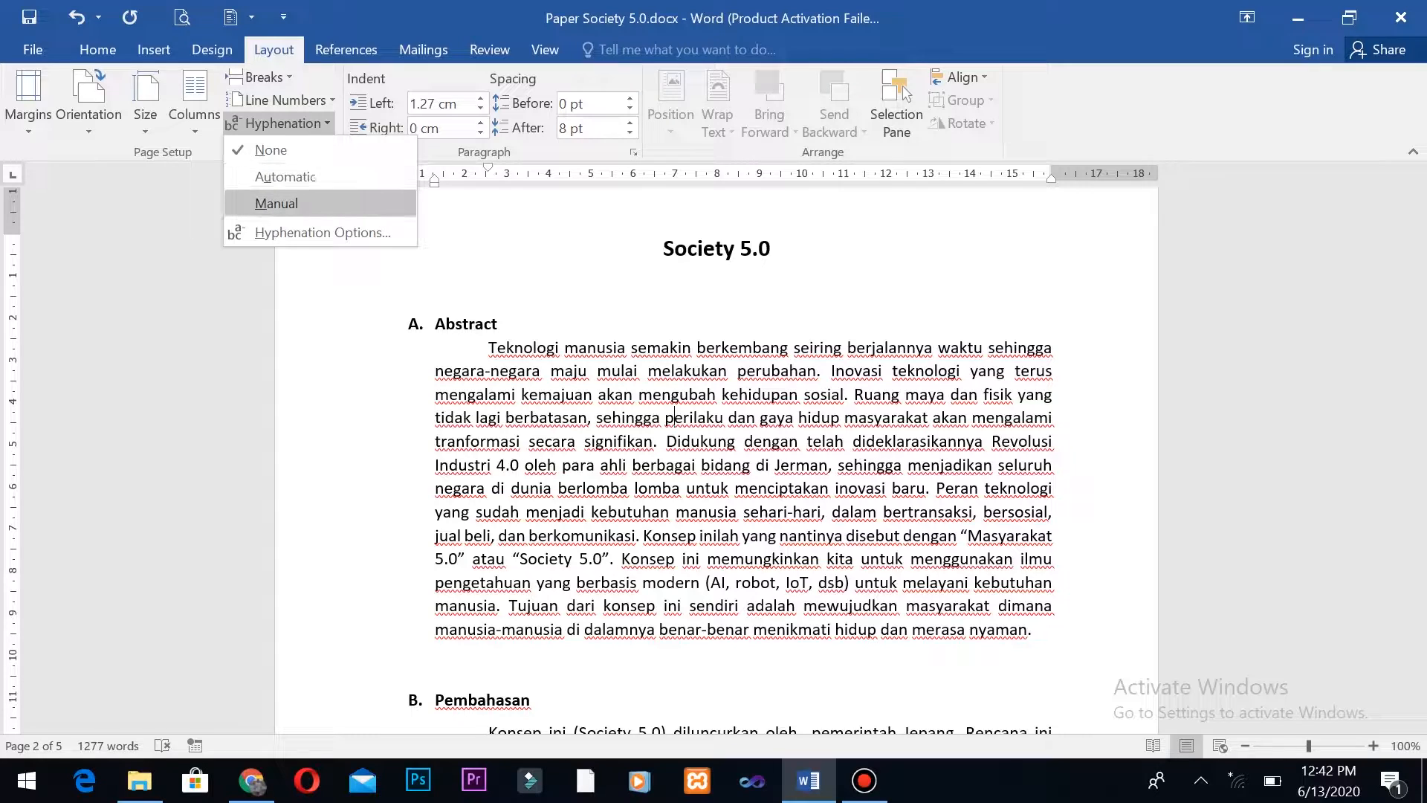
left_click(277, 203)
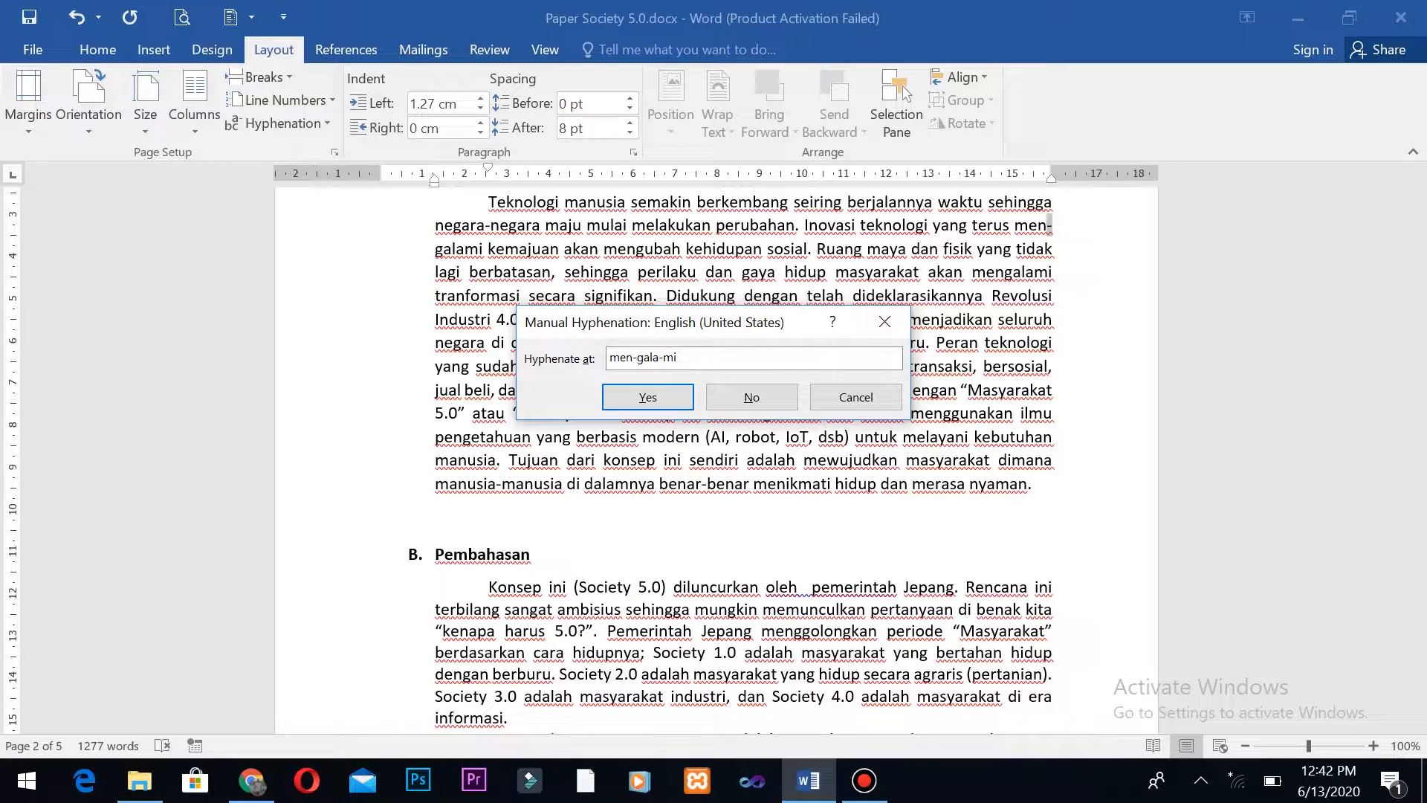
left_click(647, 397)
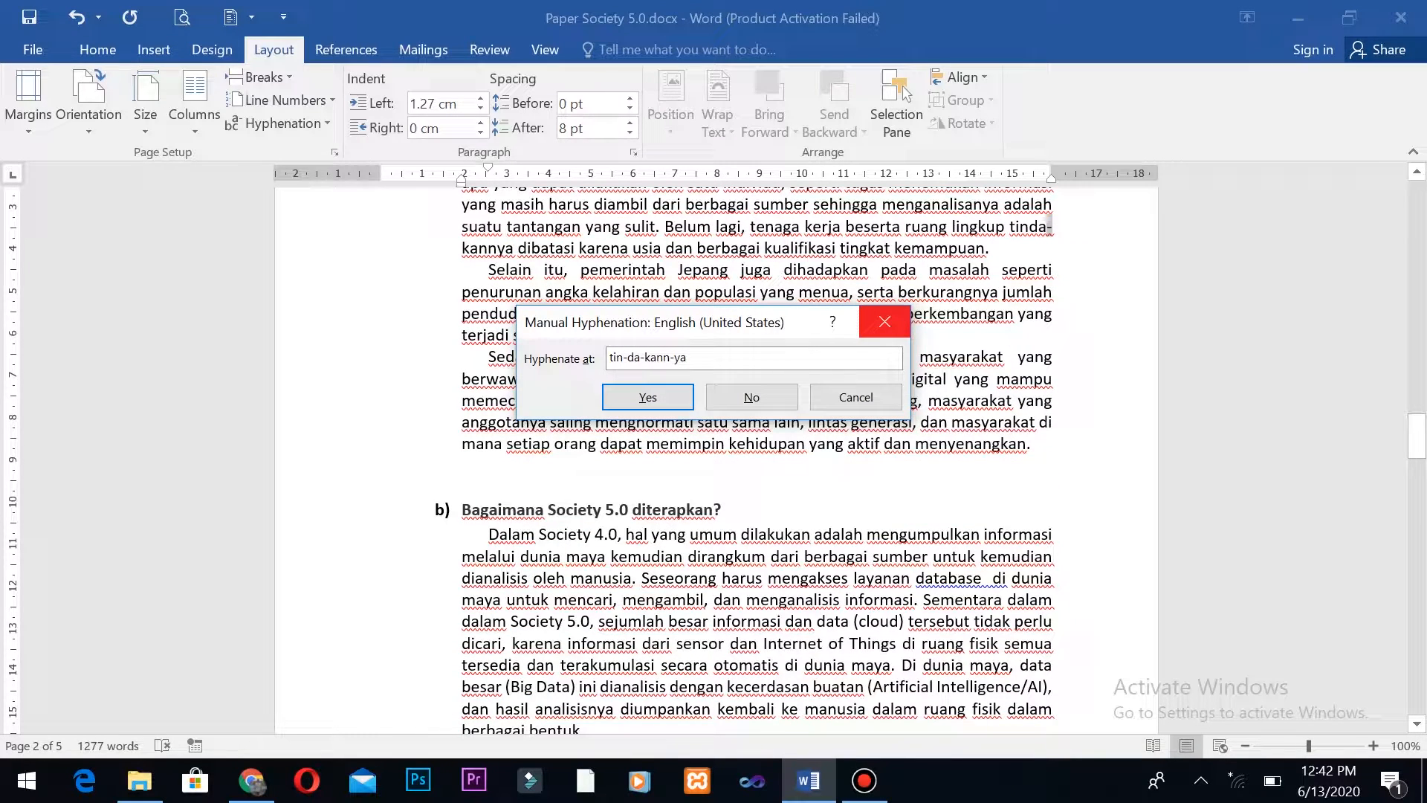
left_click(885, 321)
scroll(713, 461, "down", 1)
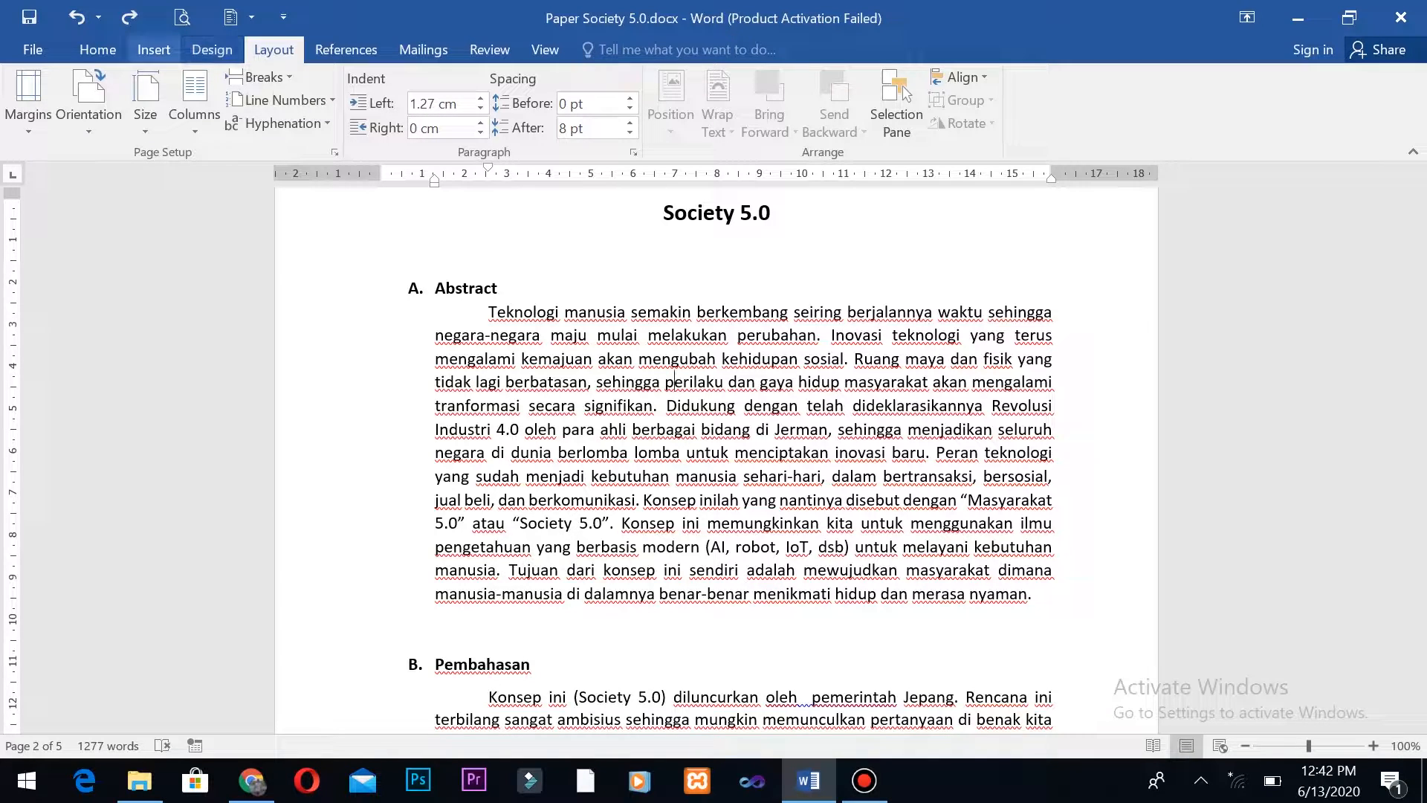
Step: Try a page break inside the word "perilaku" in the Abstract paragraph and undo it
left_click(153, 49)
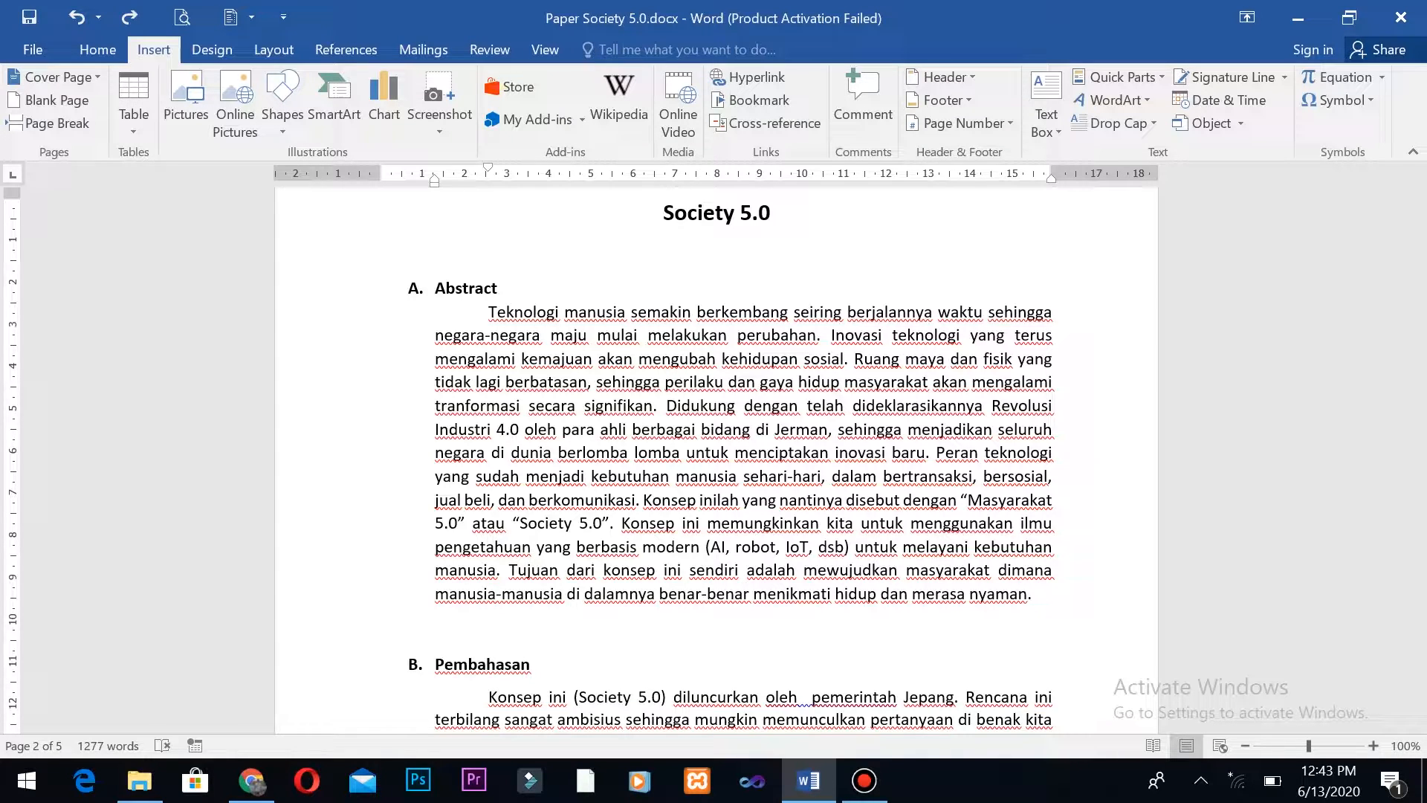
left_click(31, 123)
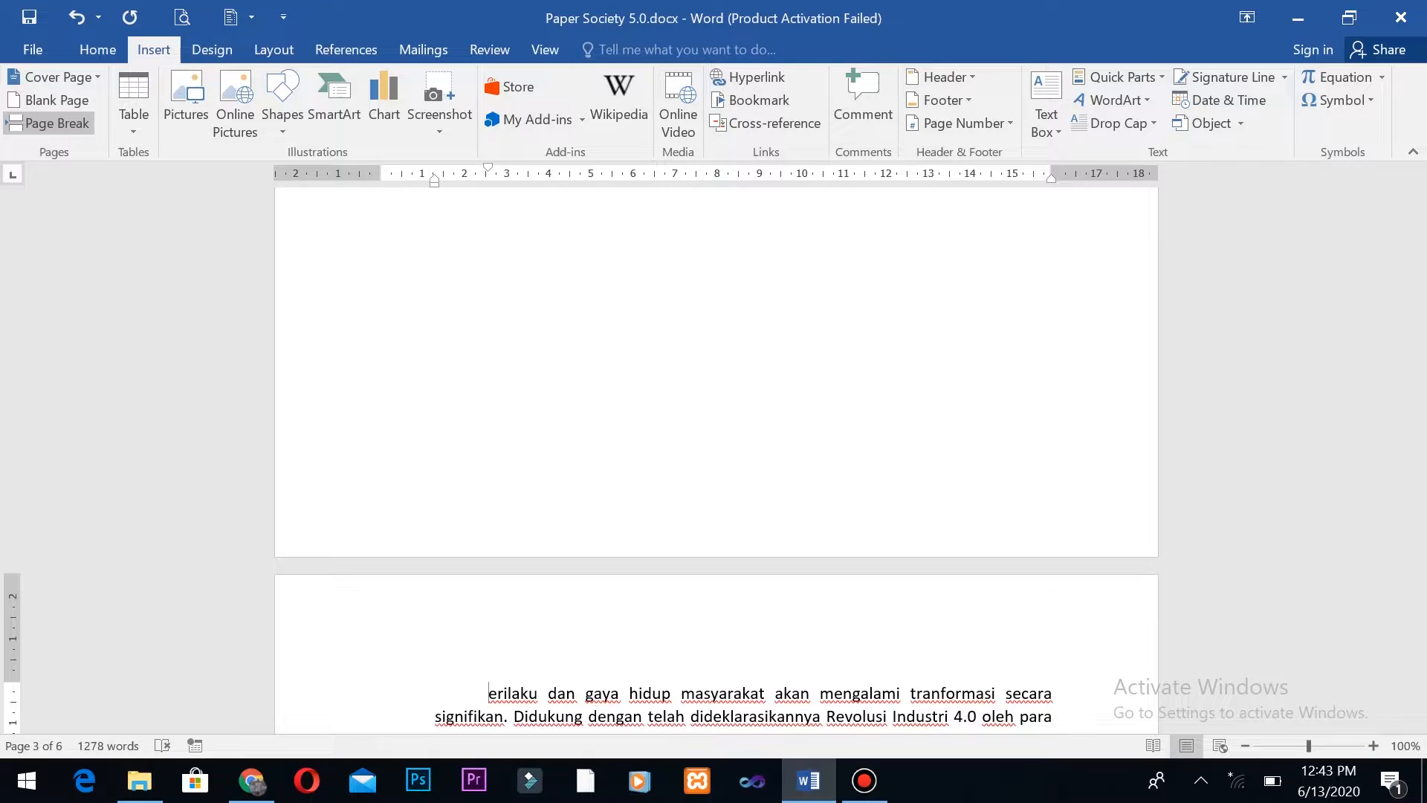
key("ctrl+z")
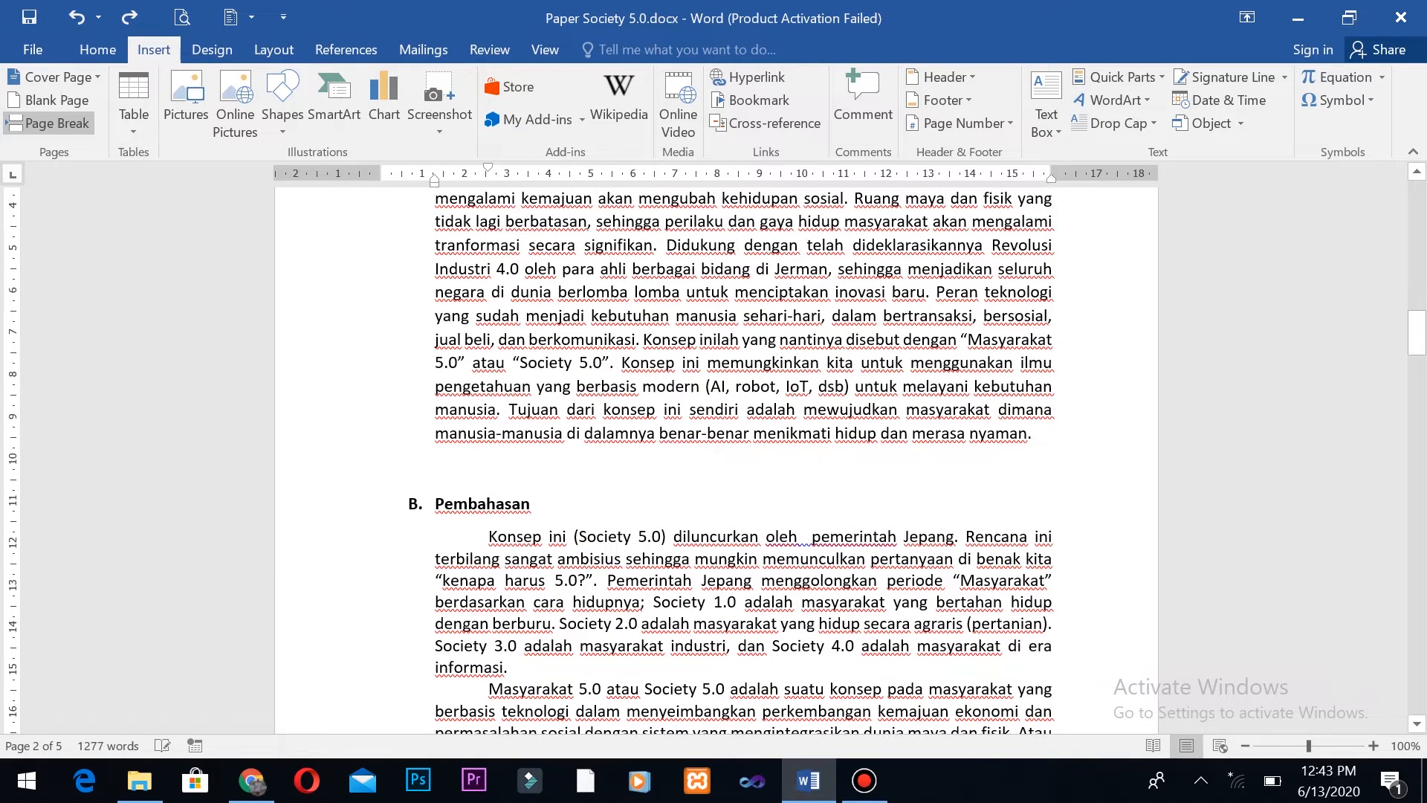
Step: Try a blank page in front of the "Society 5.0" title and undo it
scroll(716, 446, "up", 2)
left_click(663, 213)
scroll(663, 213, "up", 2)
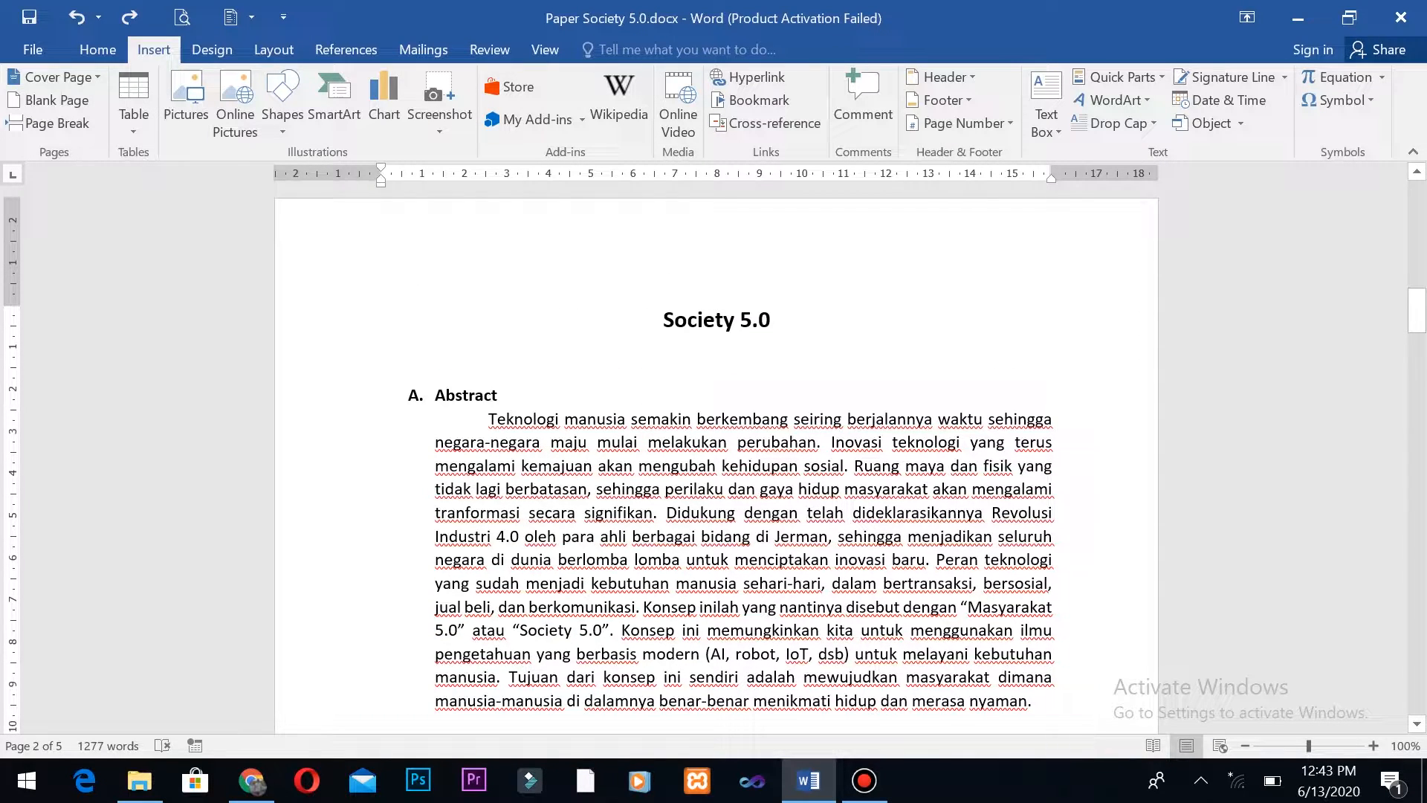
left_click(57, 99)
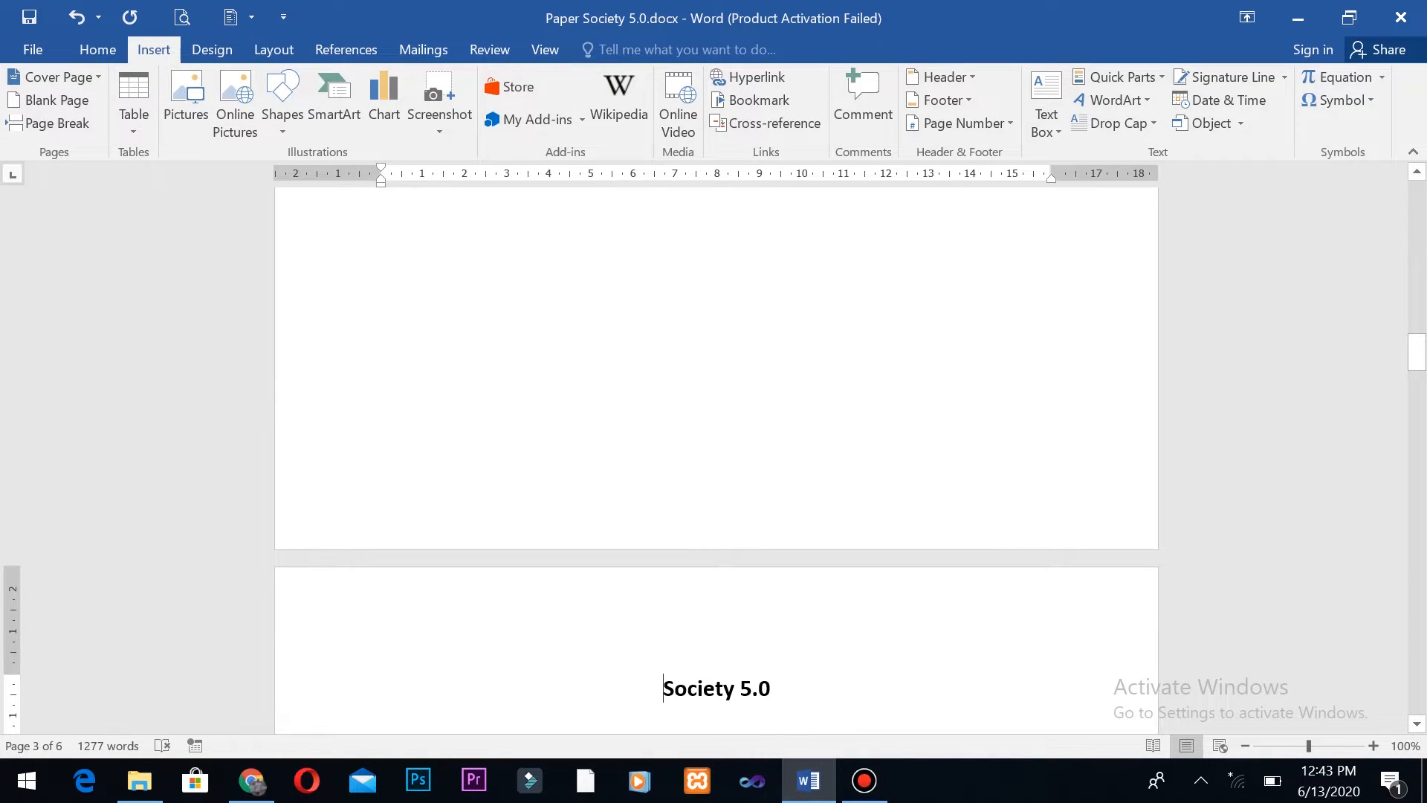
key("ctrl+z")
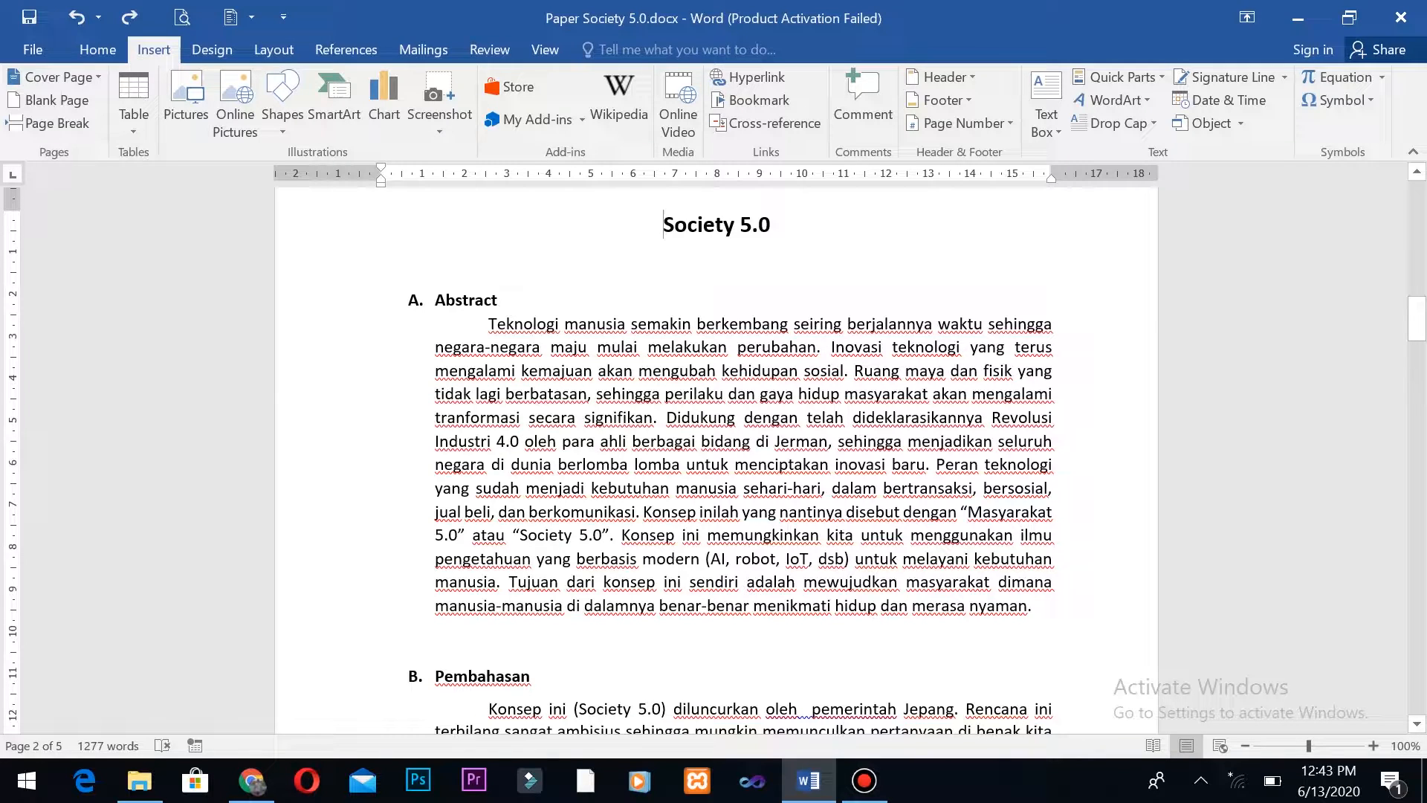
Step: Try the Page type of page break from the layout breaks before the "Society 5.0" title and undo it
left_click(273, 49)
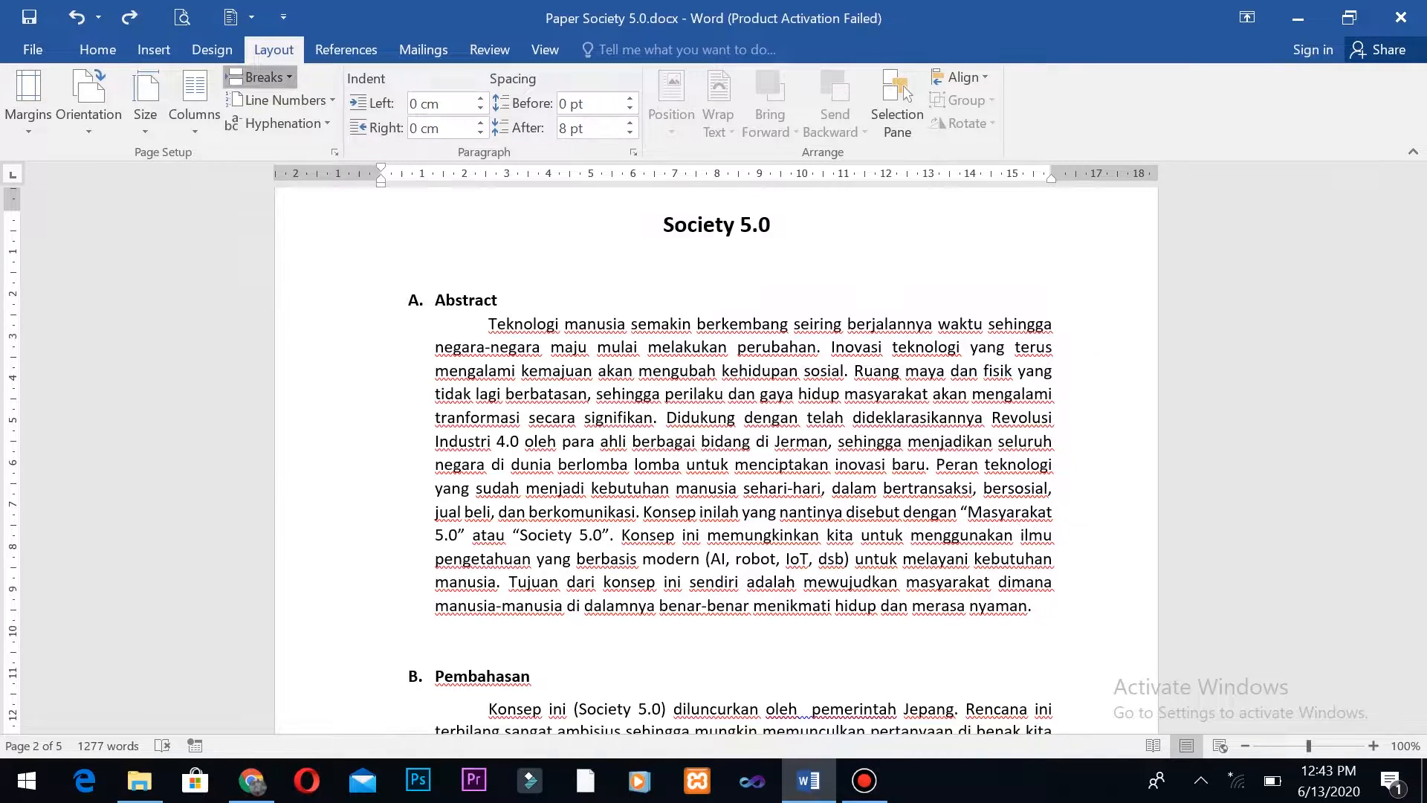
left_click(259, 77)
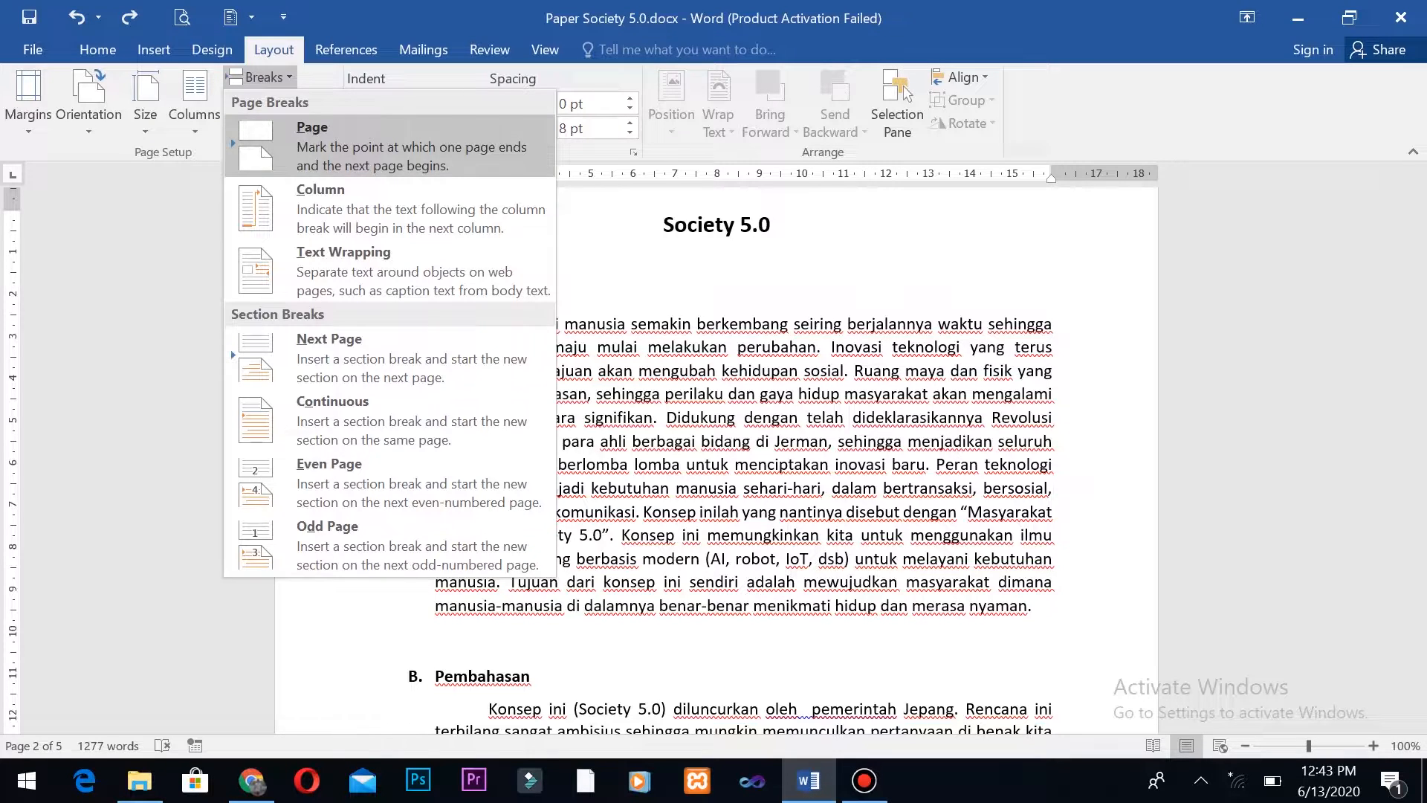
left_click(390, 145)
scroll(716, 461, "down", 10)
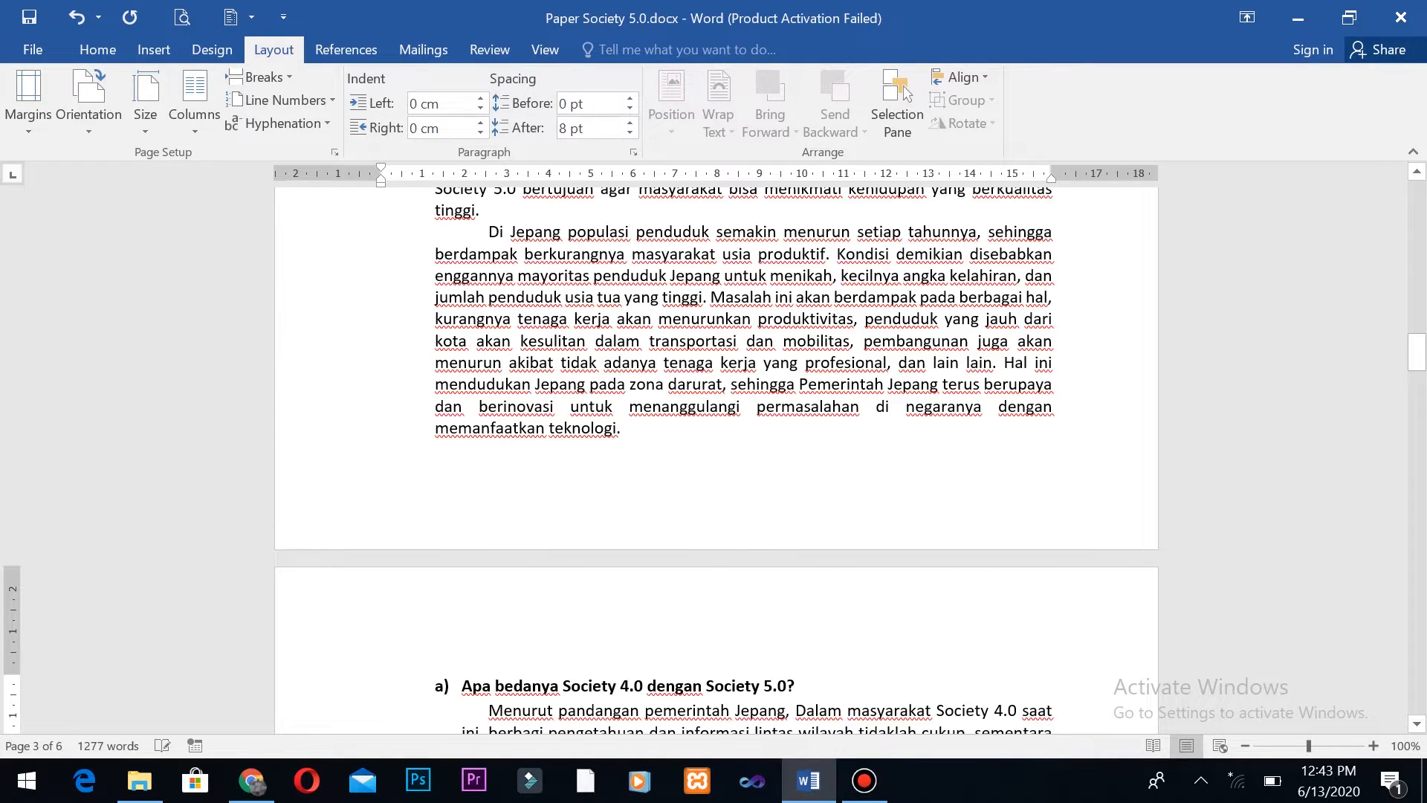
key("ctrl+z")
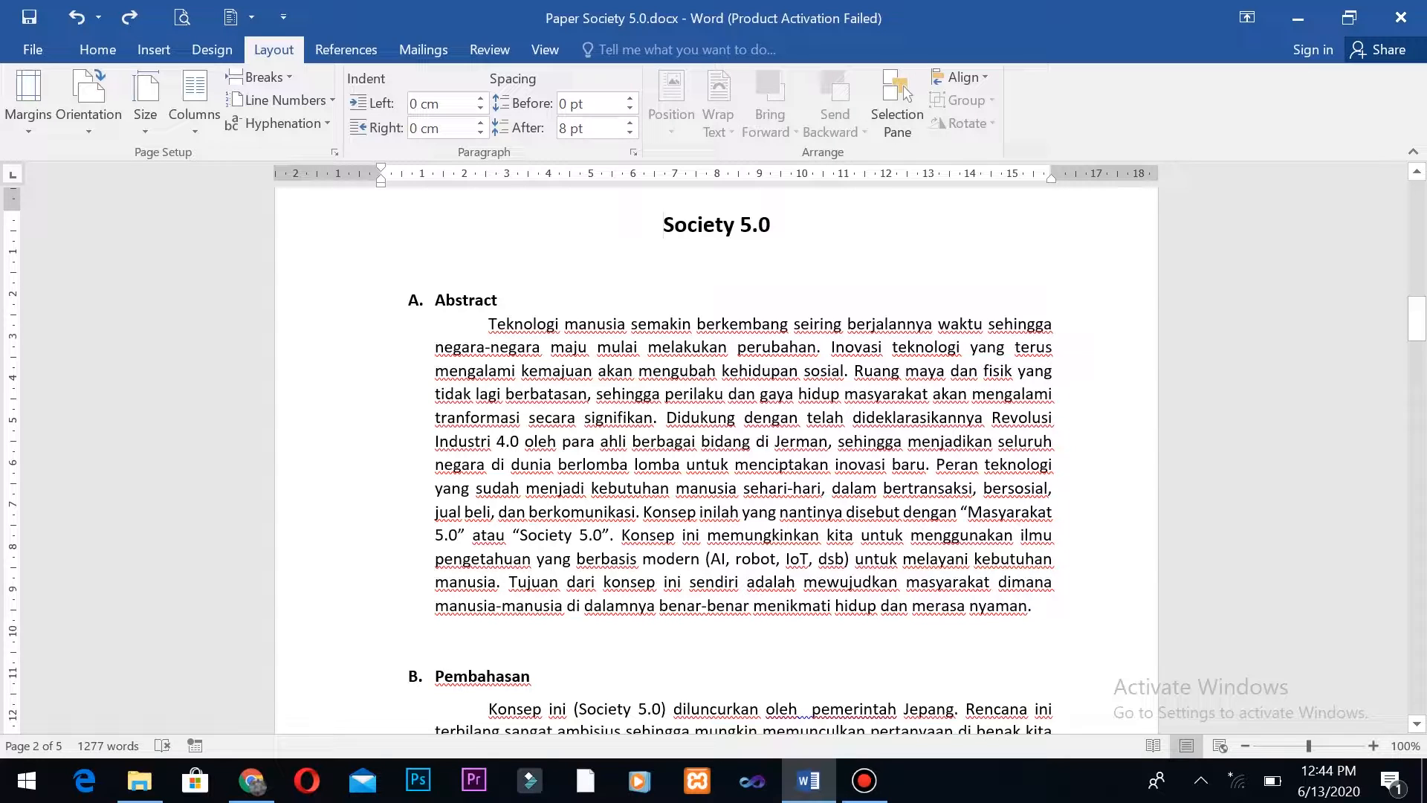
Step: Try a two-column layout on the first sentence of the Abstract paragraph, undo it and clear the selection
key("ctrl+Down")
key("ctrl+Down")
key("ctrl+Down")
key("ctrl+shift+Right")
key("ctrl+shift+Right")
key("ctrl+shift+Right")
key("ctrl+shift+Right")
key("ctrl+shift+Right")
key("ctrl+shift+Right")
key("ctrl+shift+Right")
key("ctrl+shift+Right")
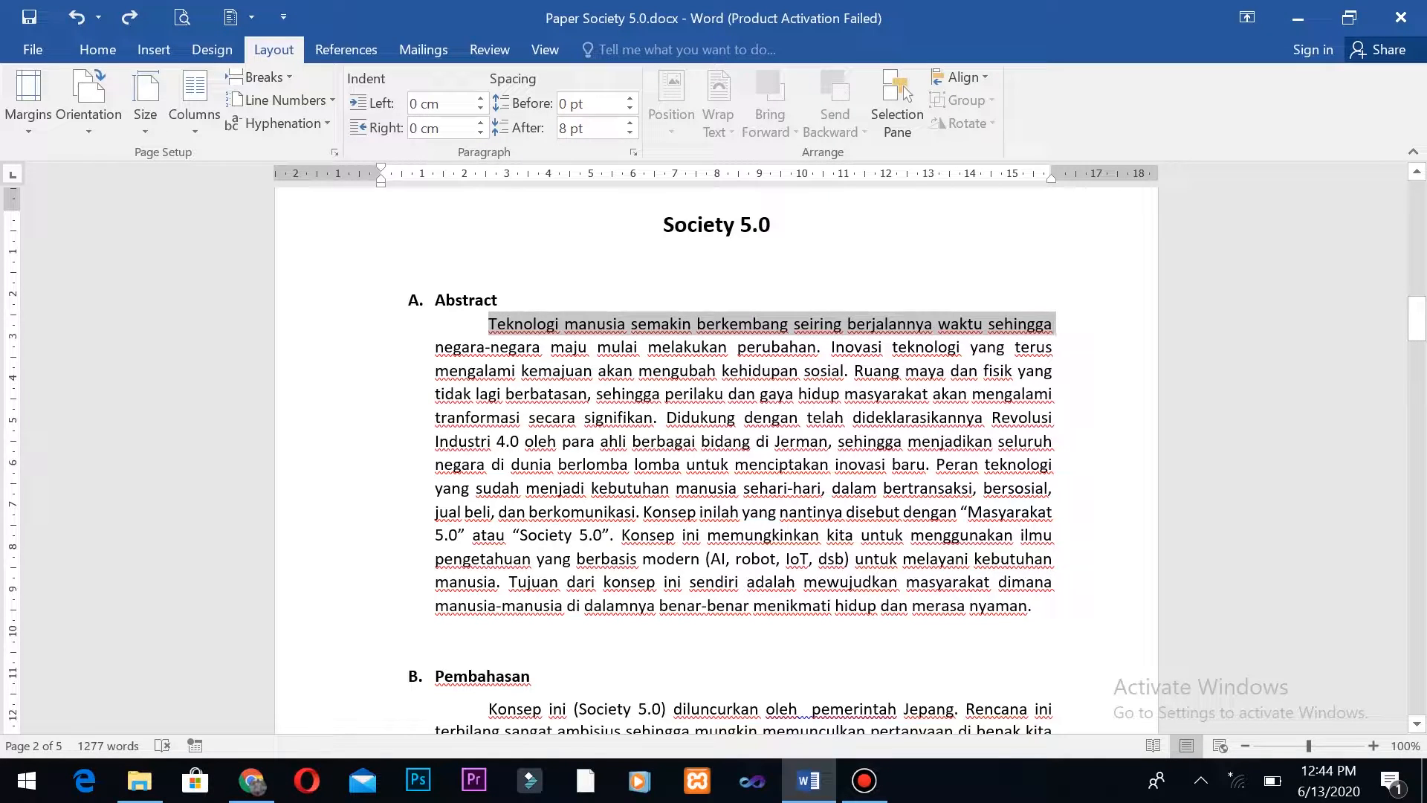
left_click_drag(487, 324, 820, 346)
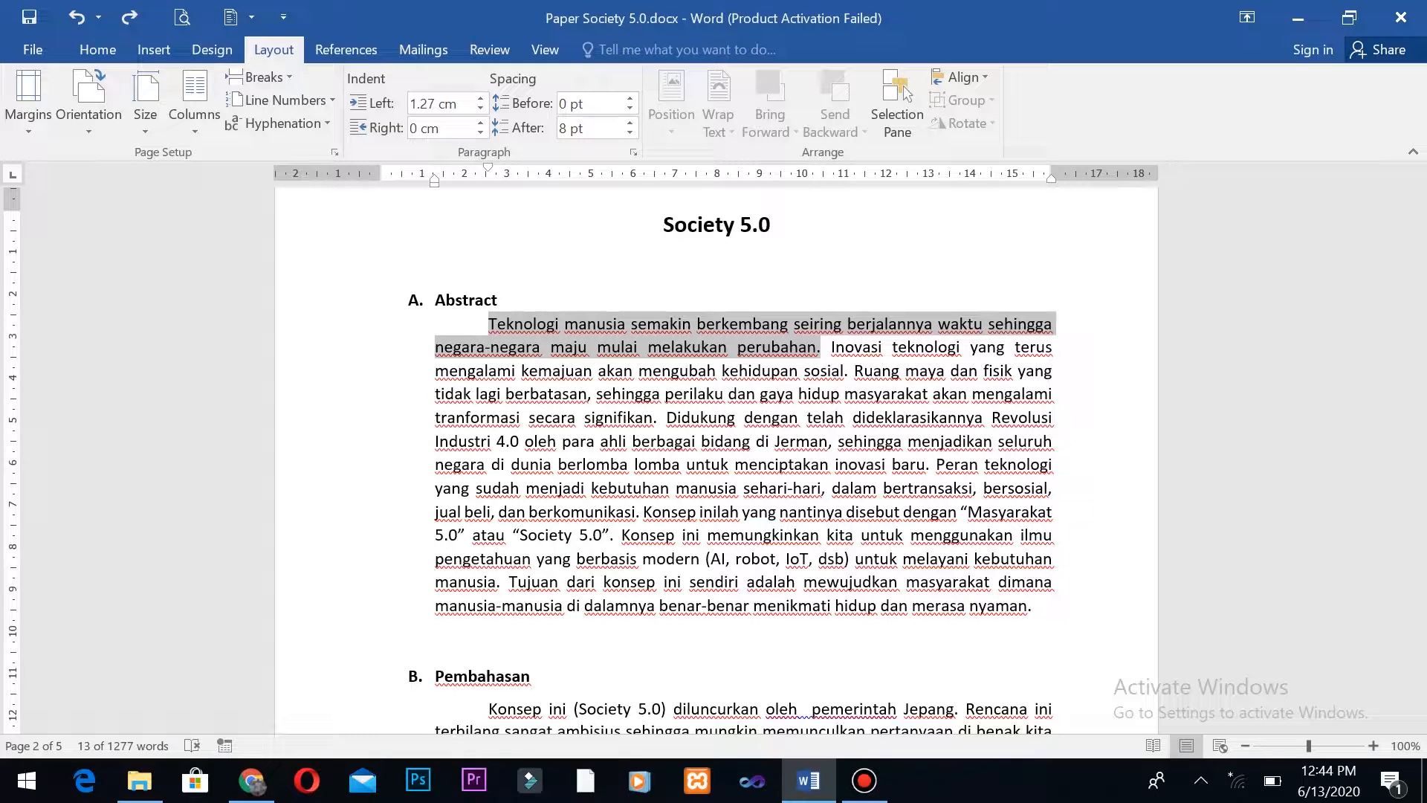
left_click(194, 101)
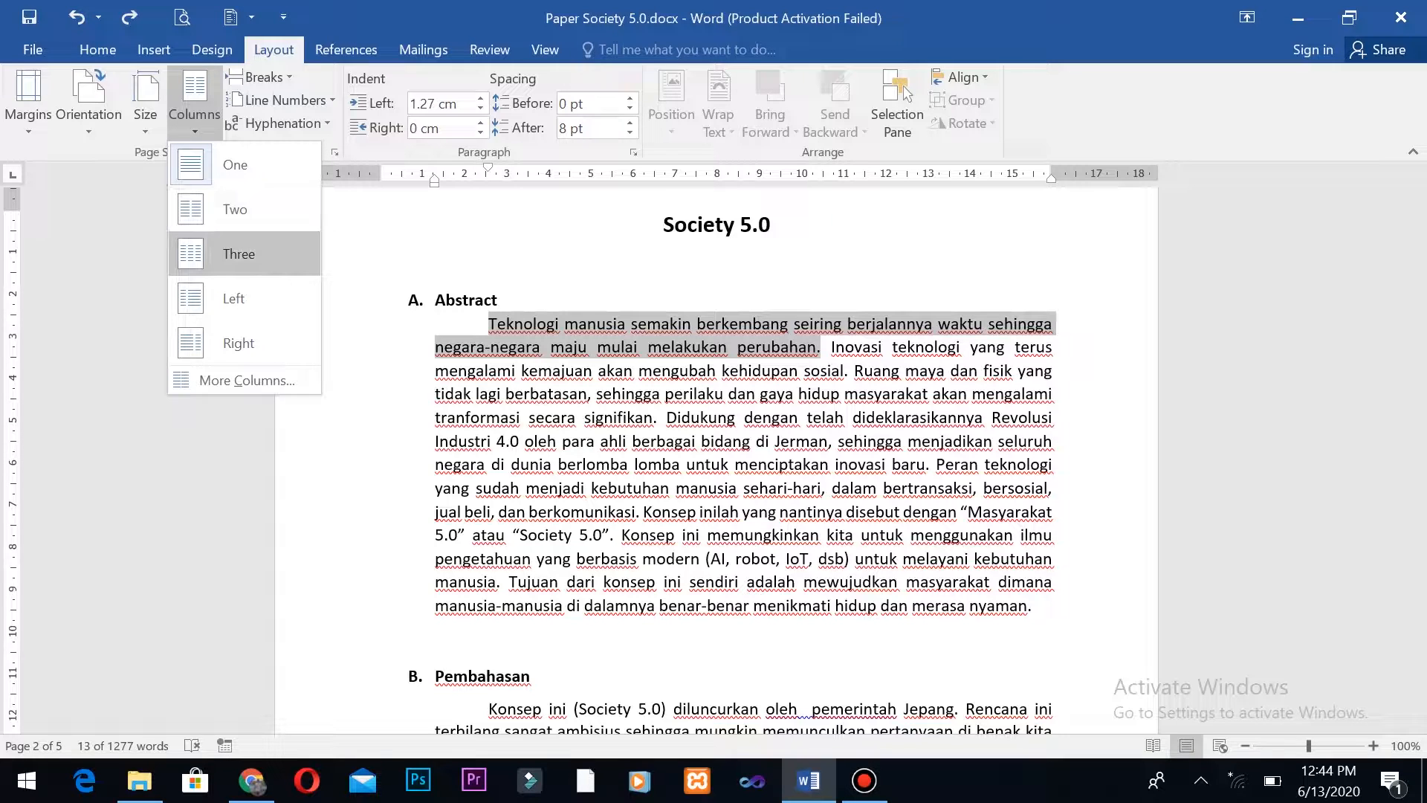
left_click(235, 208)
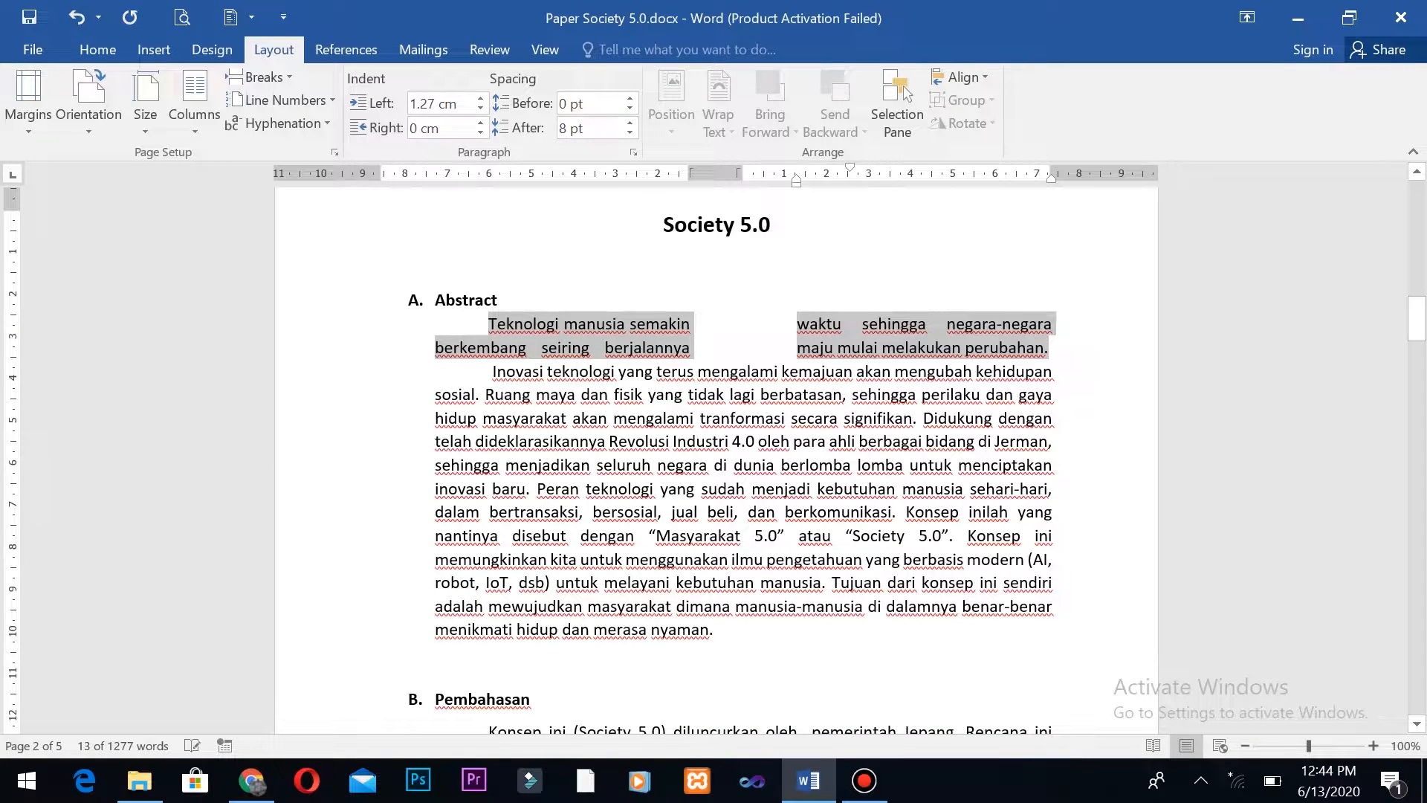
key("ctrl+z")
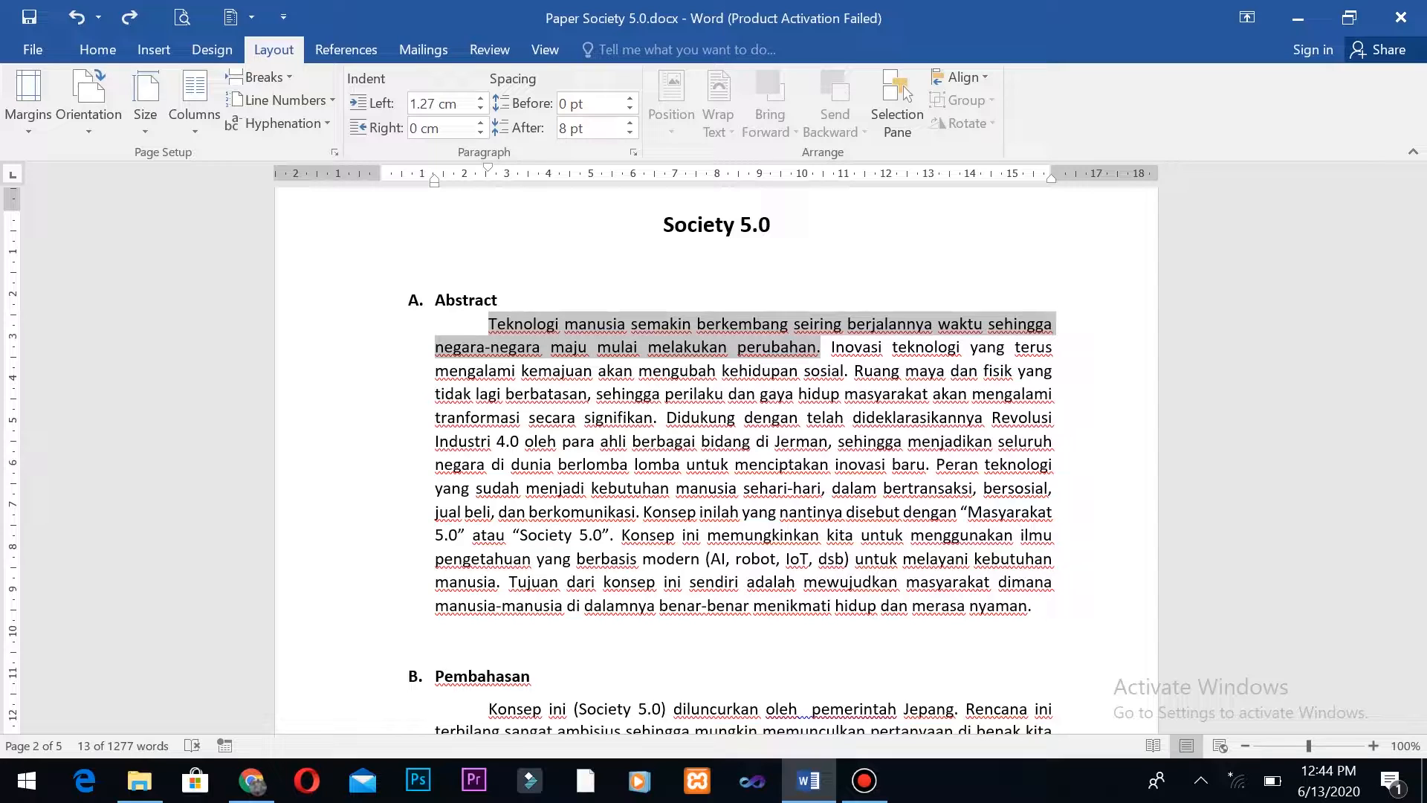
left_click(435, 370)
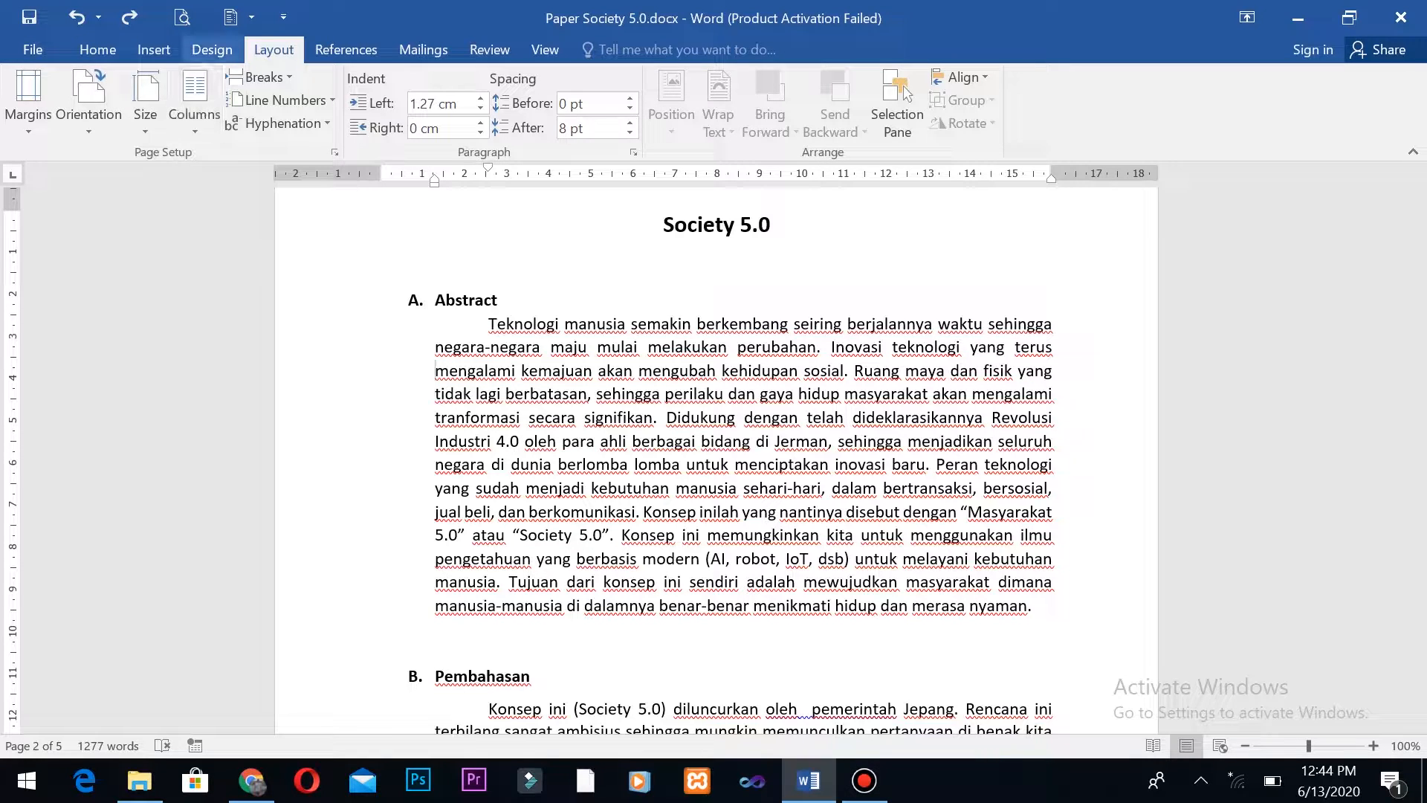
Step: Try the Integral theme on the document and undo it
left_click(212, 49)
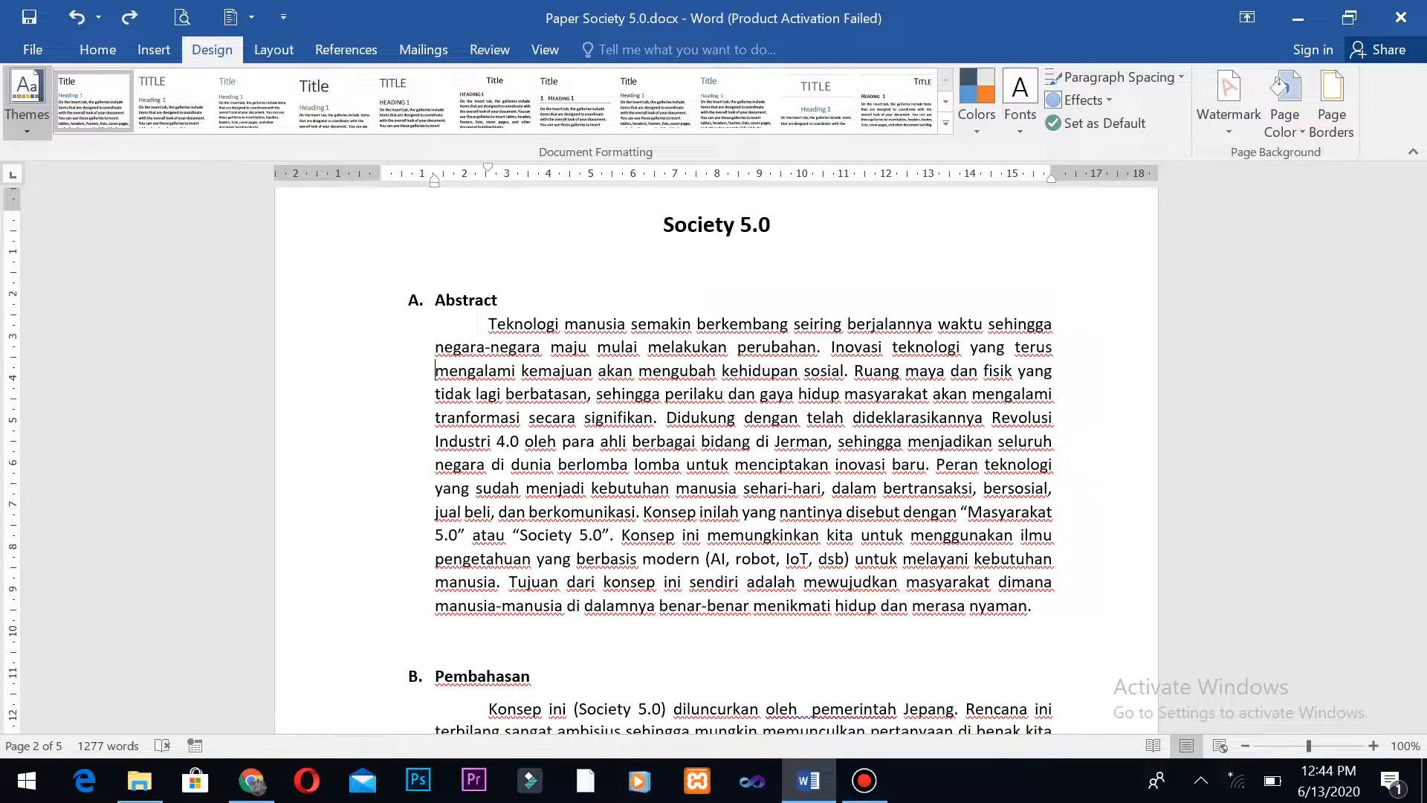
left_click(27, 97)
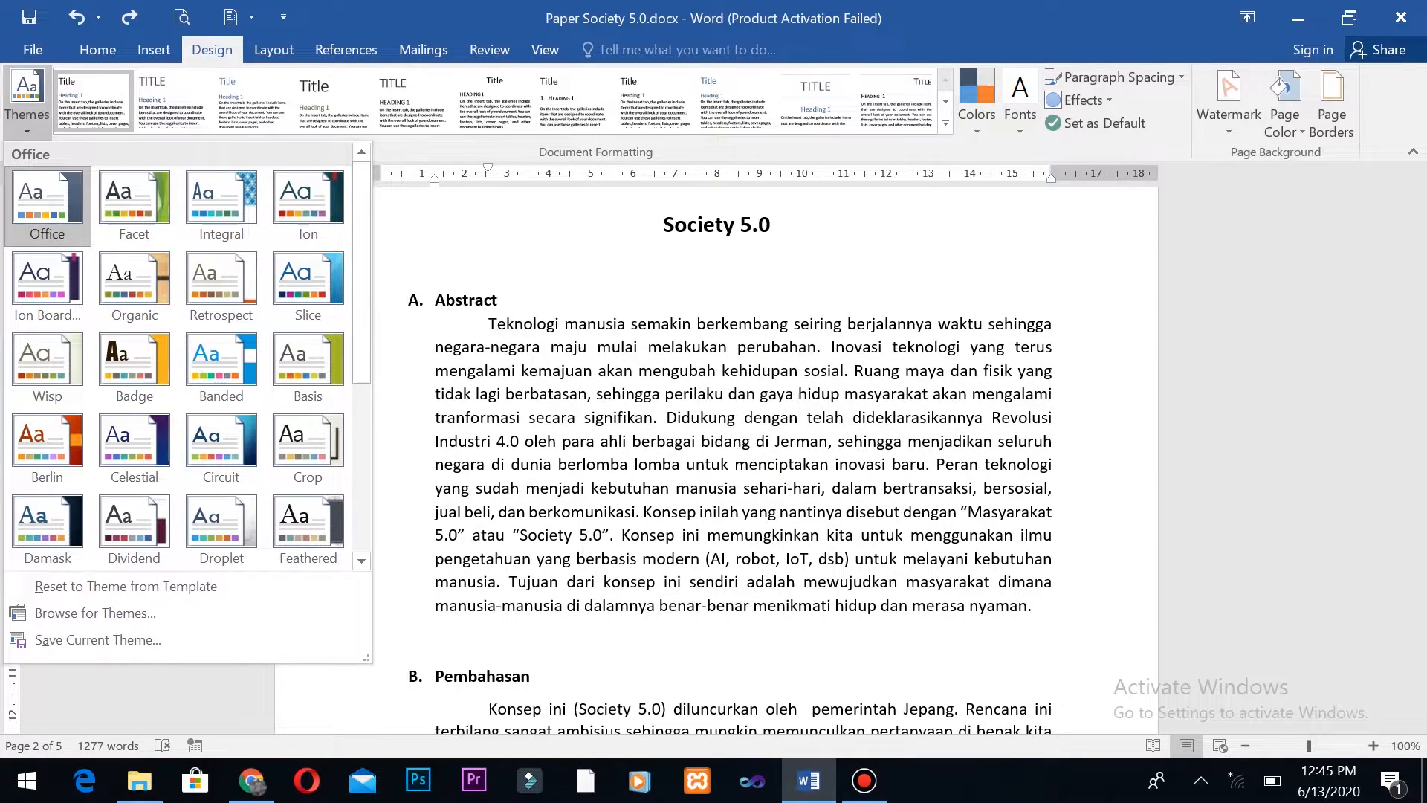
left_click(222, 205)
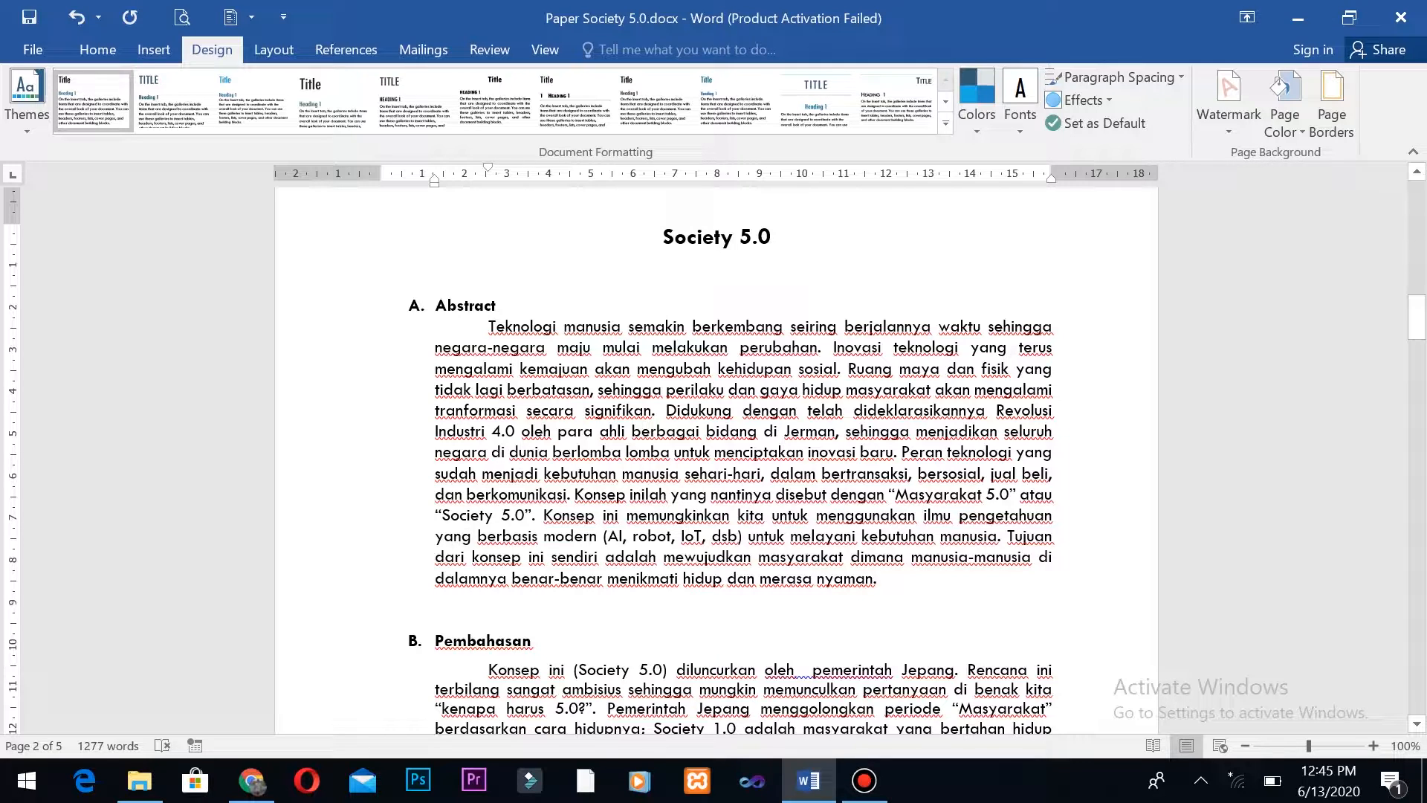
key("ctrl+z")
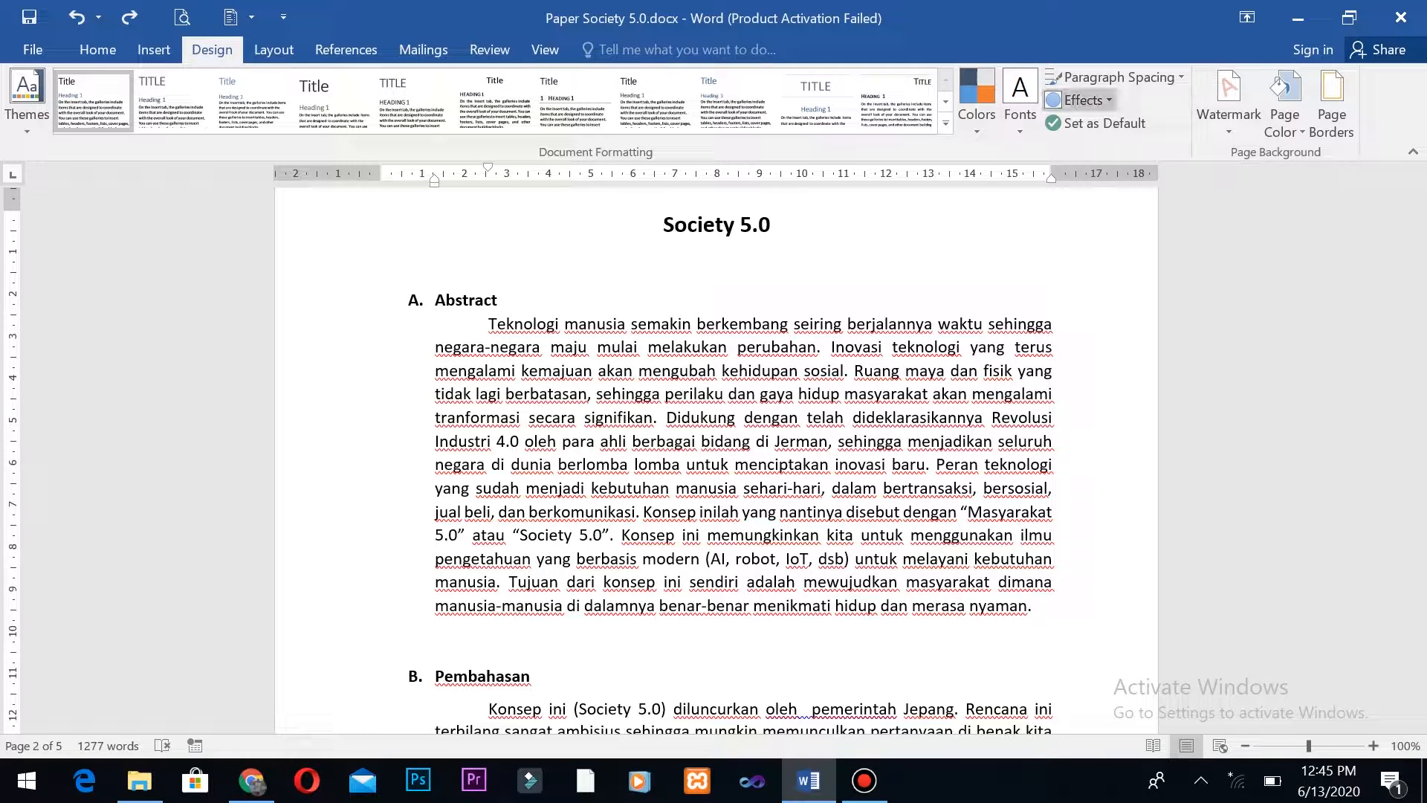
Step: Try a different theme colour set with the opening words "Teknologi manusia semakin berkembang seiring" selected, undo it and clear the selection
left_click(976, 101)
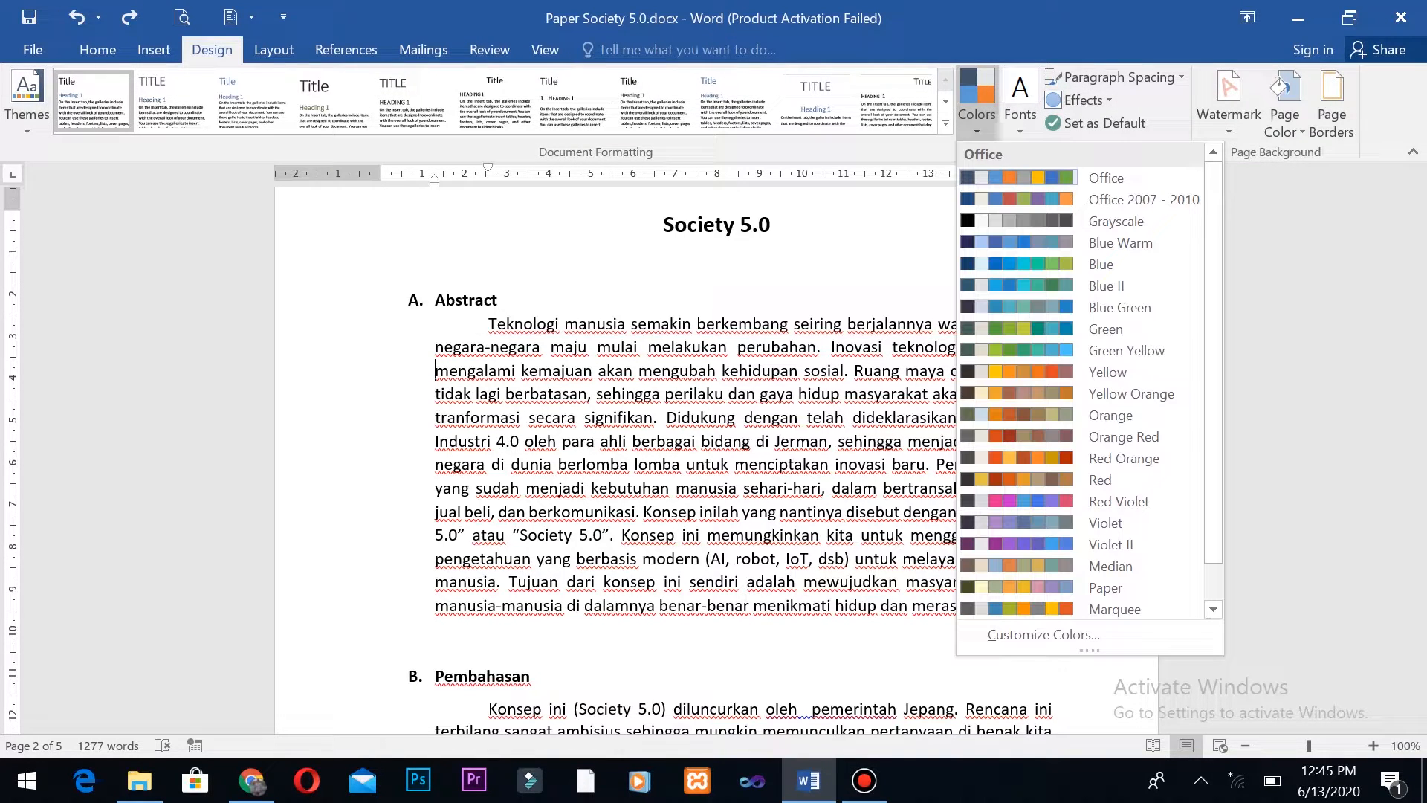
left_click(976, 100)
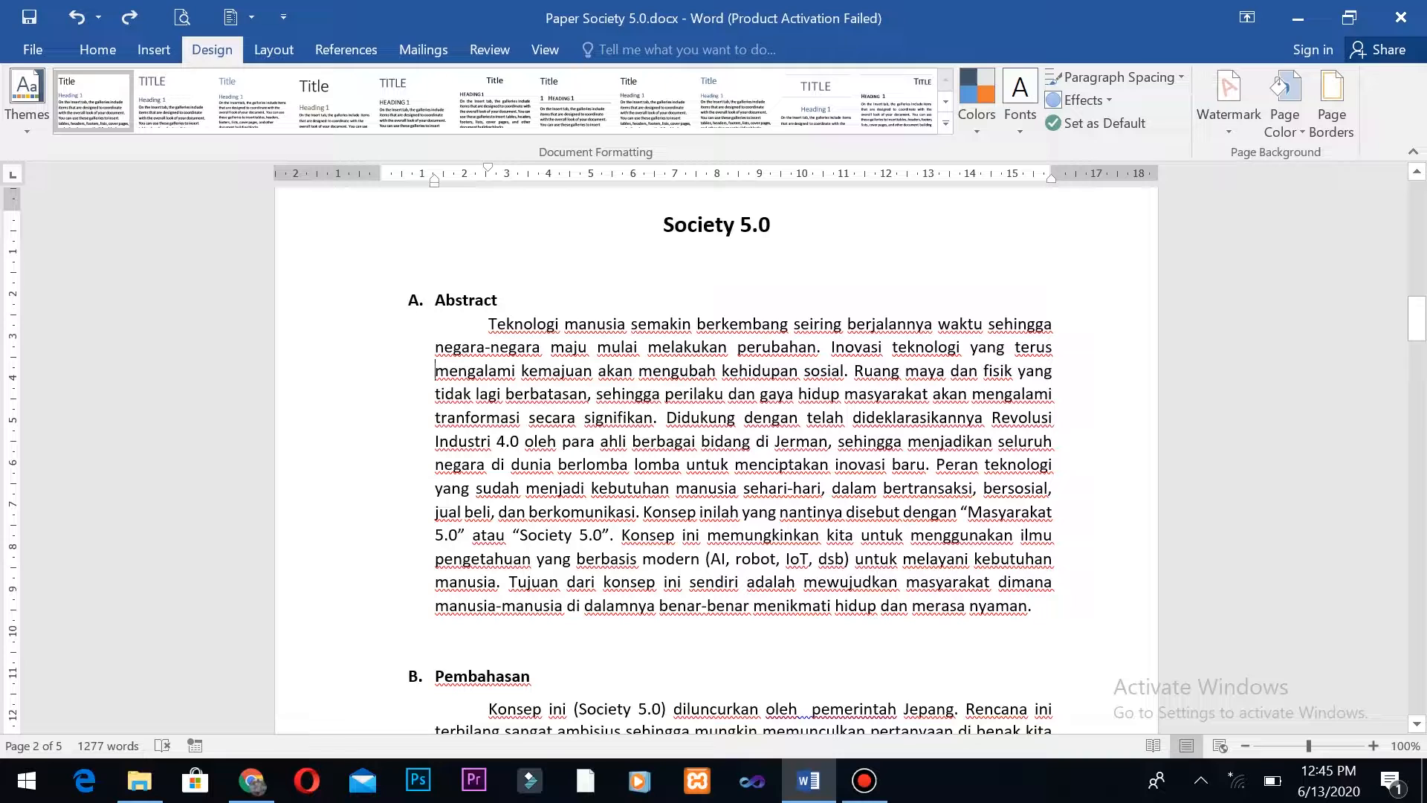
left_click_drag(488, 324, 845, 324)
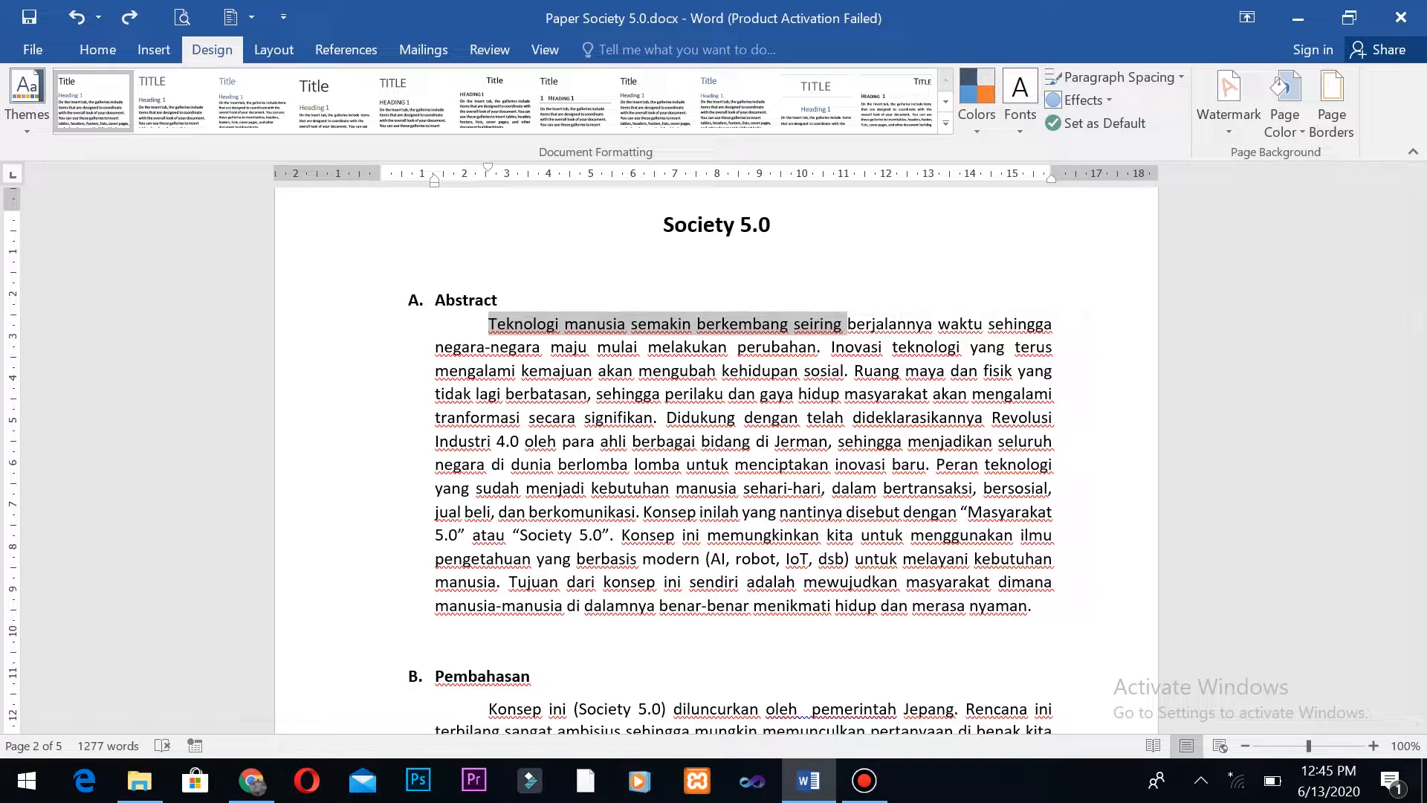
left_click(975, 101)
key("Escape")
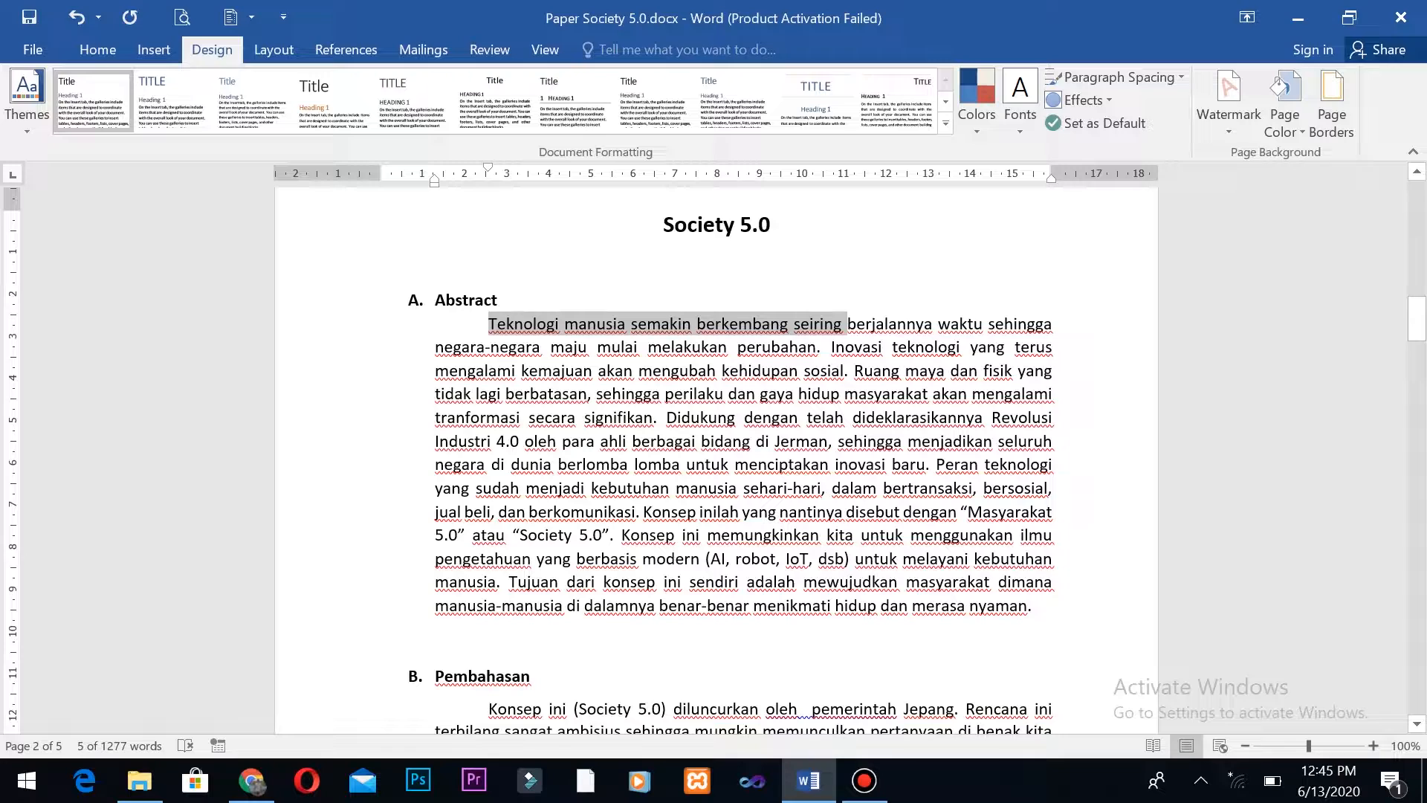
key("ctrl+z")
left_click(771, 225)
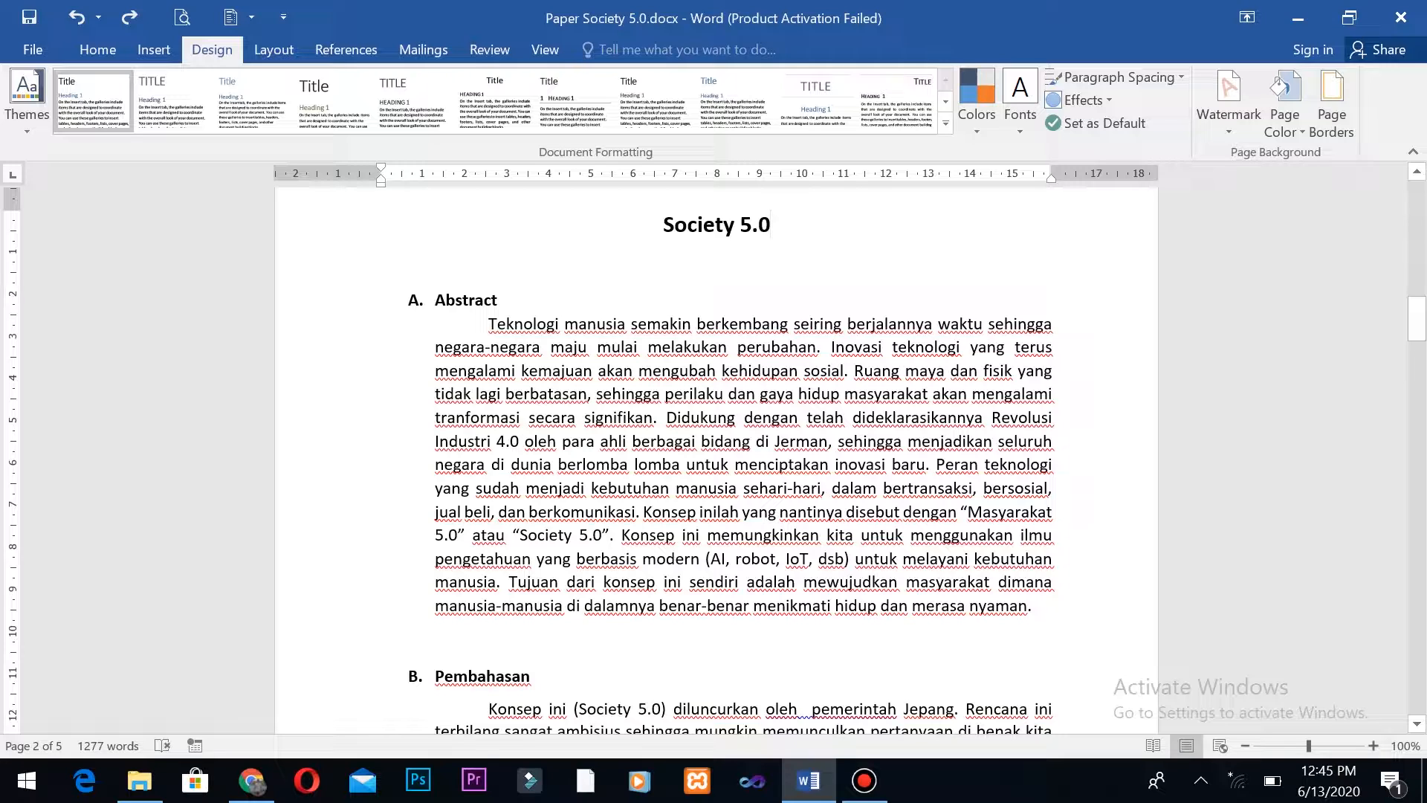
Step: Examine the heading and body font options for creating a custom theme font set, and leave without saving
left_click(154, 49)
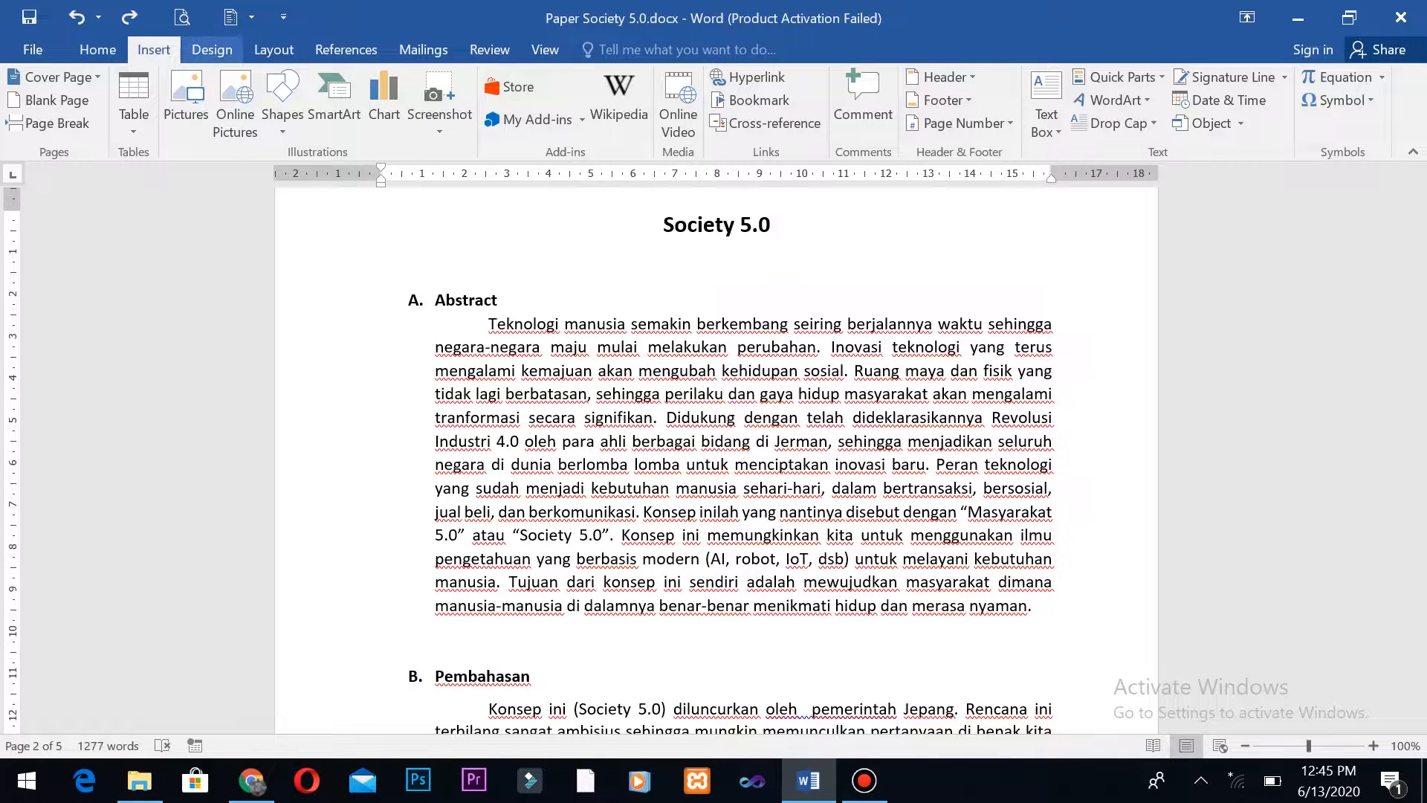
left_click(212, 49)
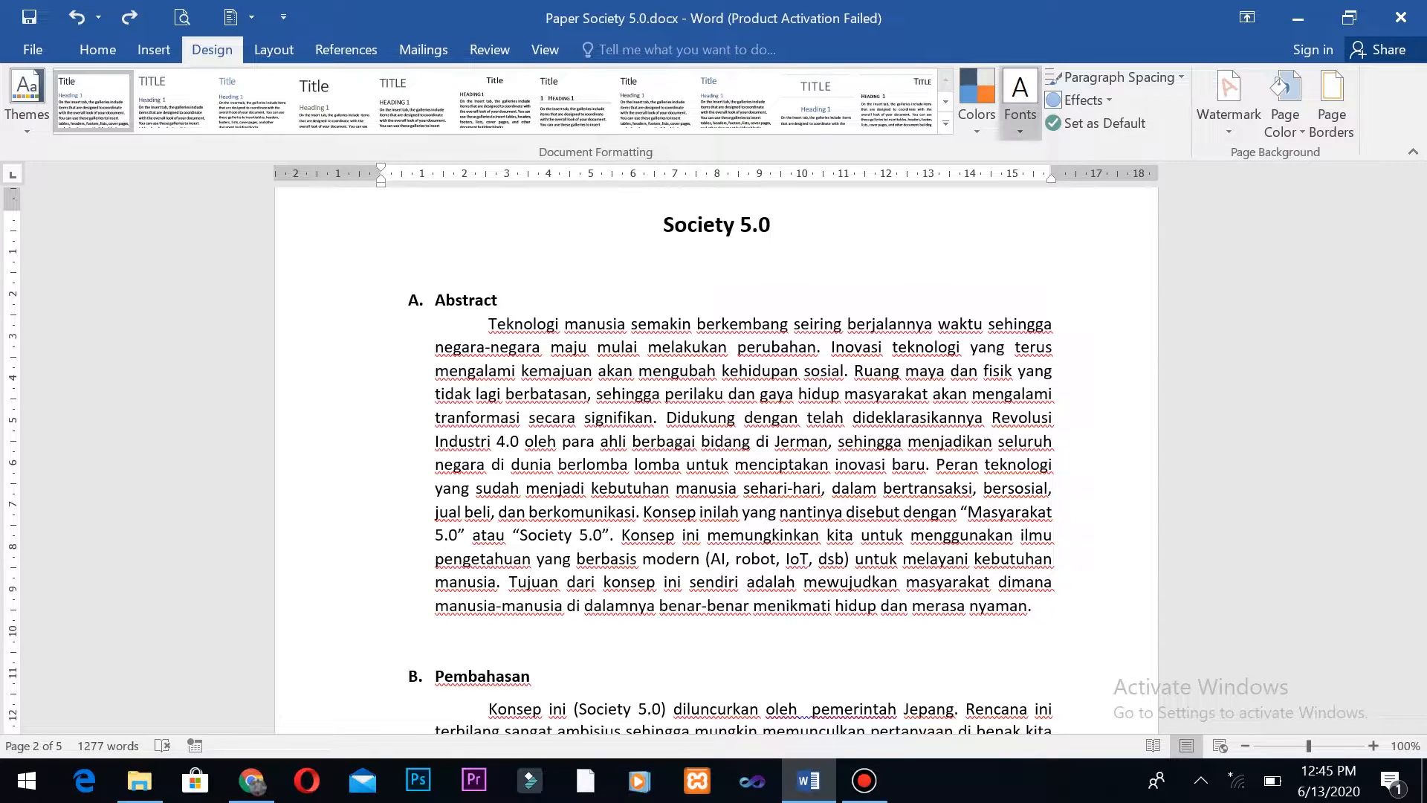
left_click(1020, 101)
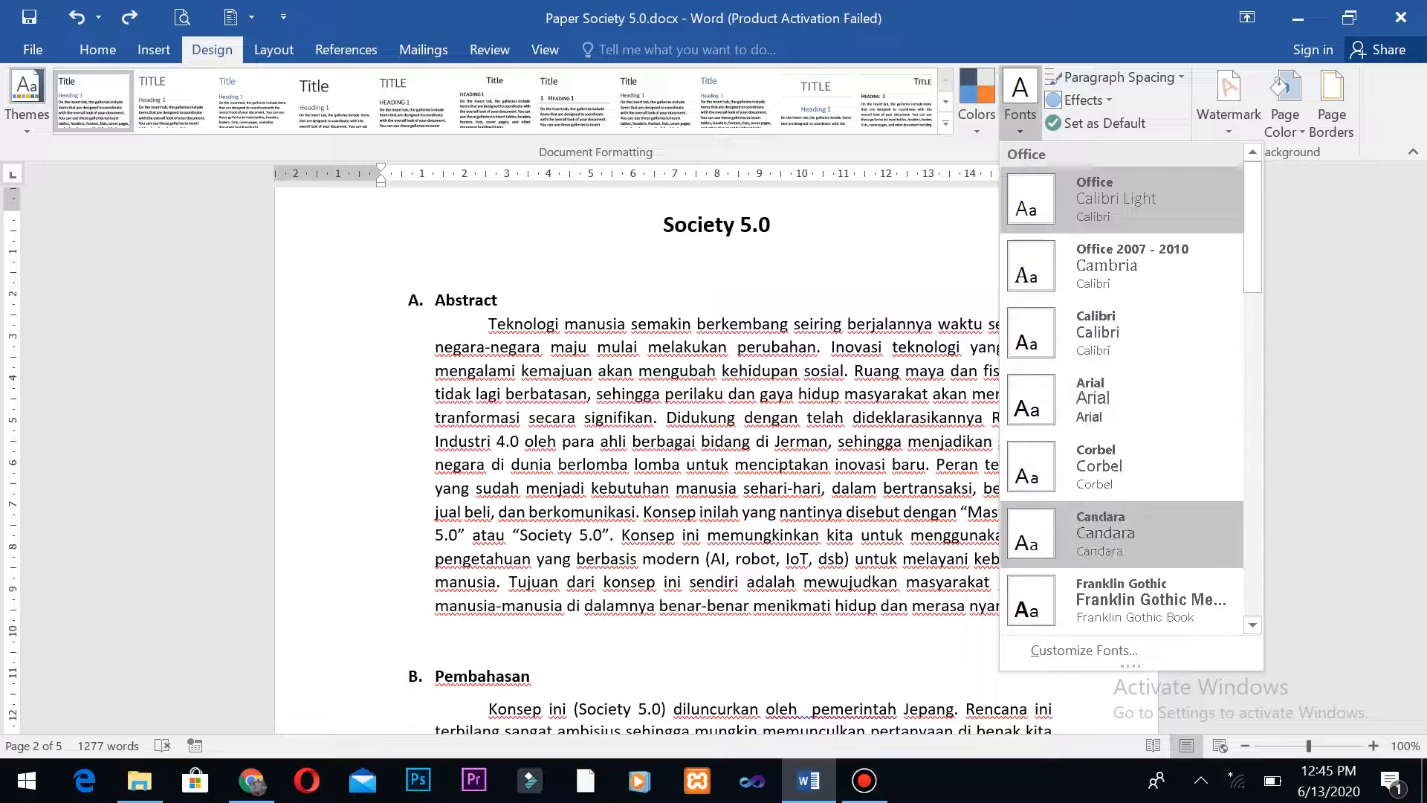
left_click(1083, 650)
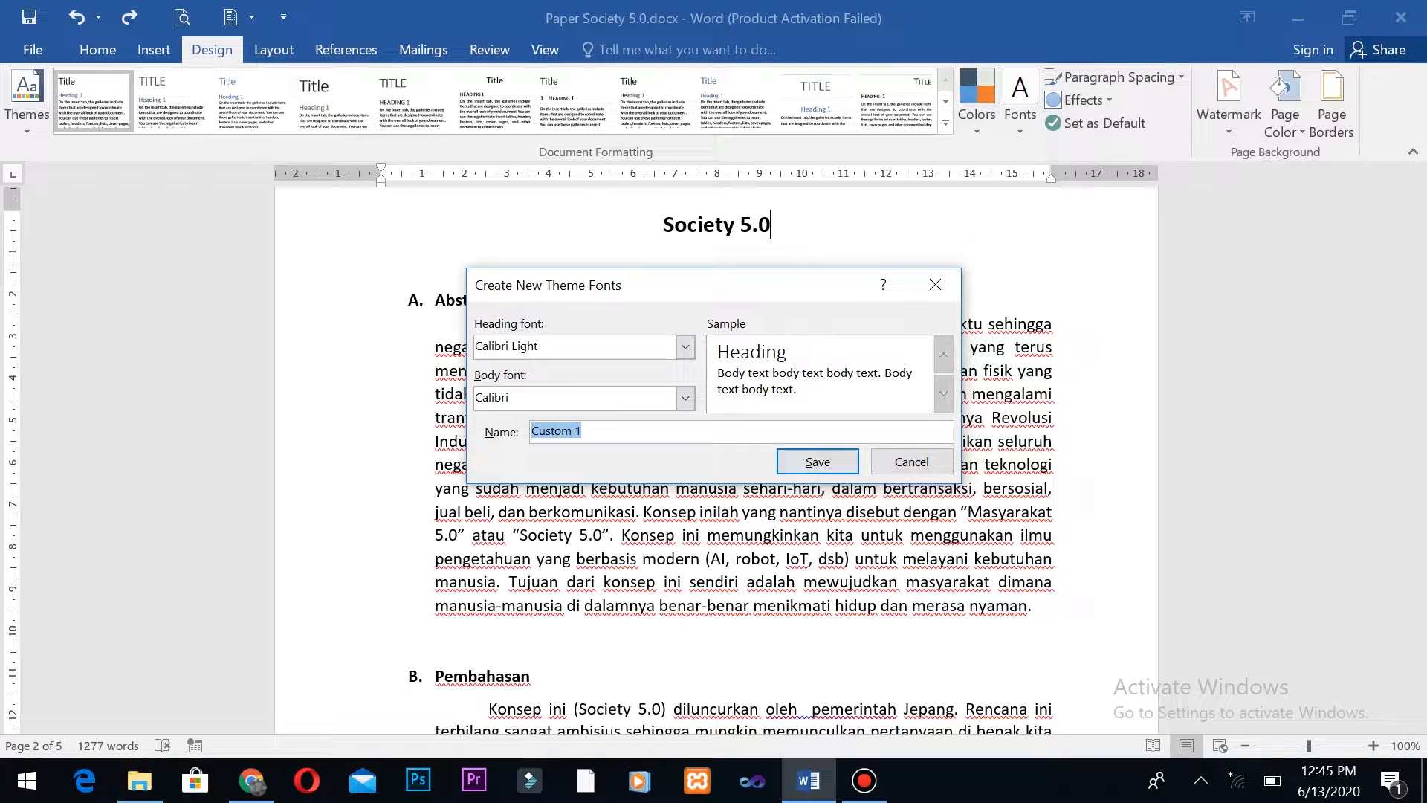
left_click(507, 346)
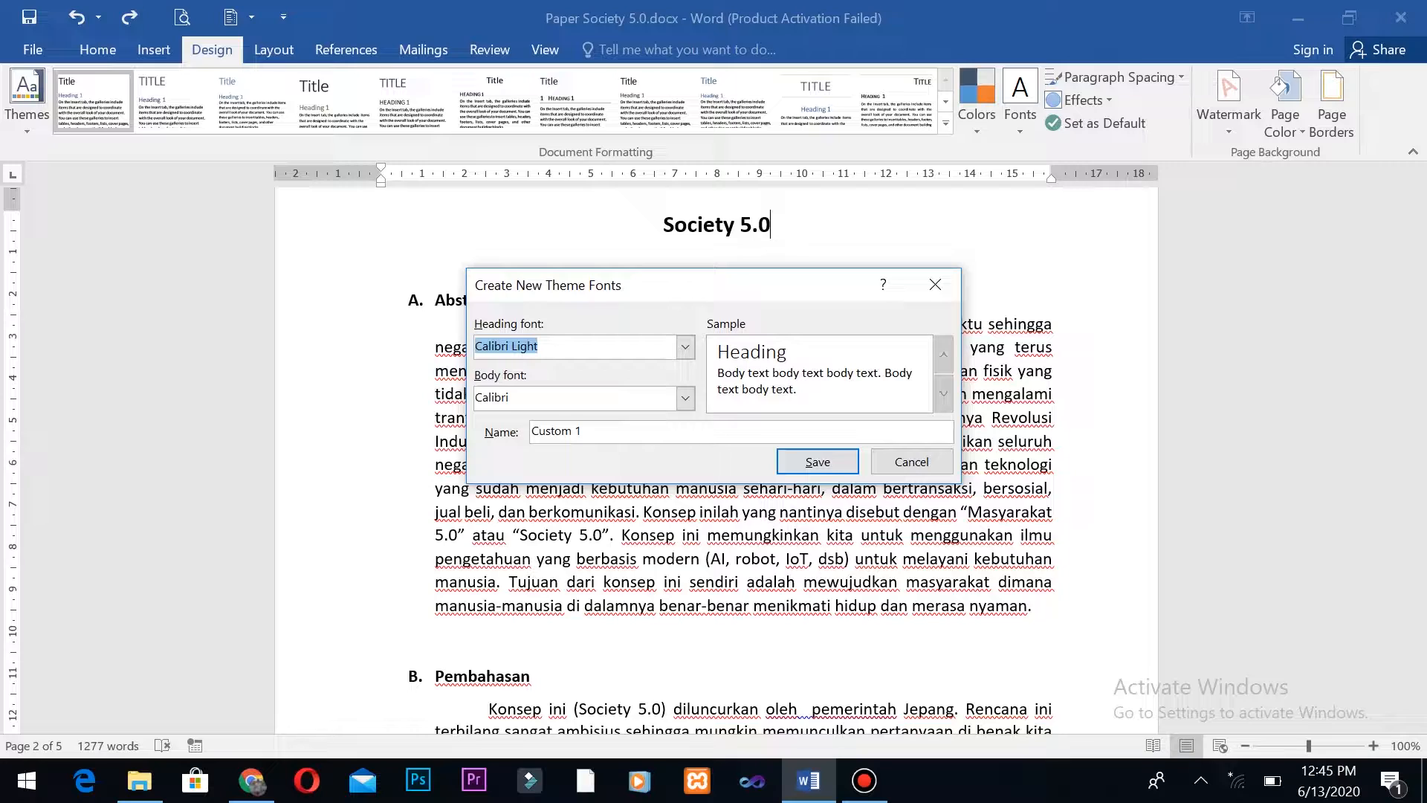
left_click(507, 397)
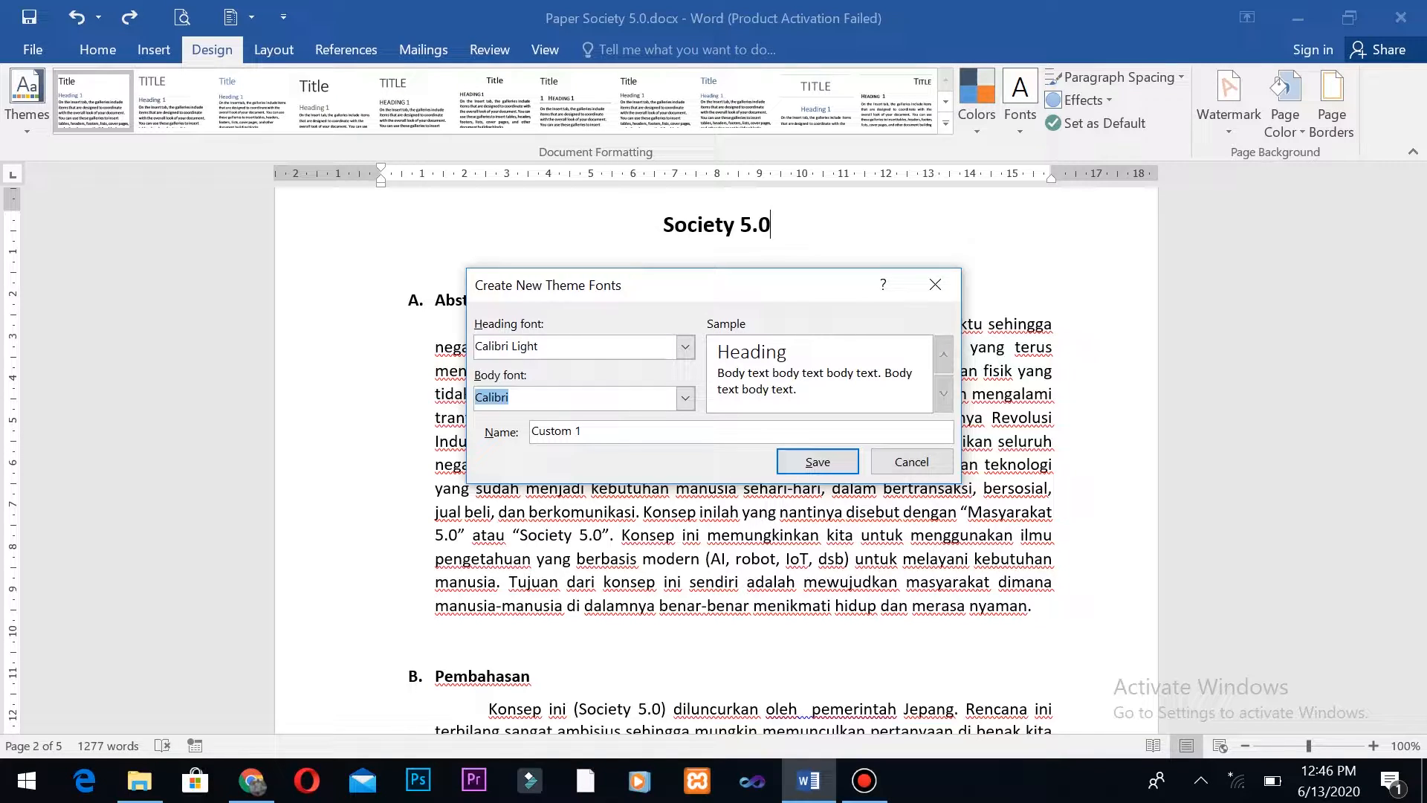
left_click(912, 461)
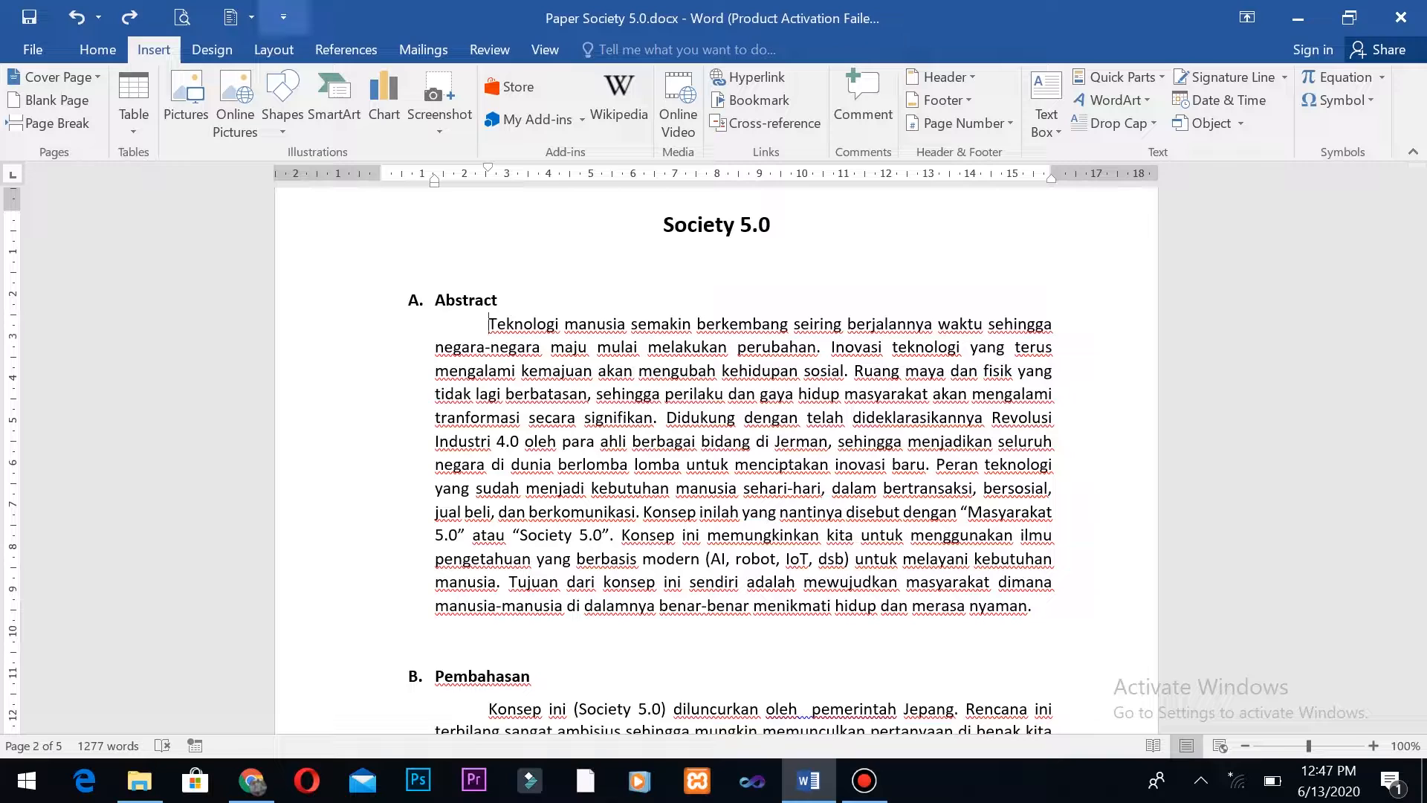
Step: Try inserting the Austin footer from the Building Blocks Organizer, undo it and leave footer editing
double_click(154, 49)
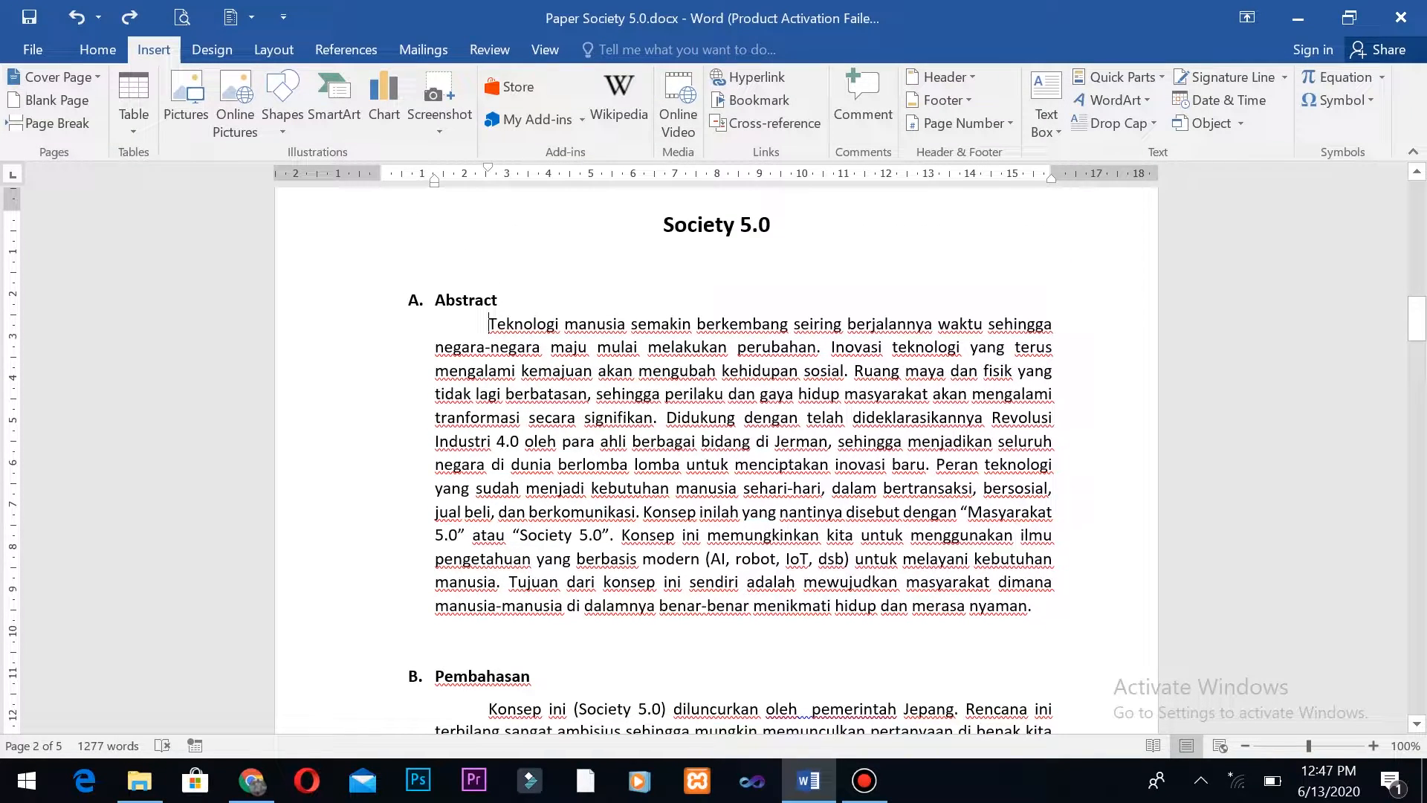
left_click(1122, 77)
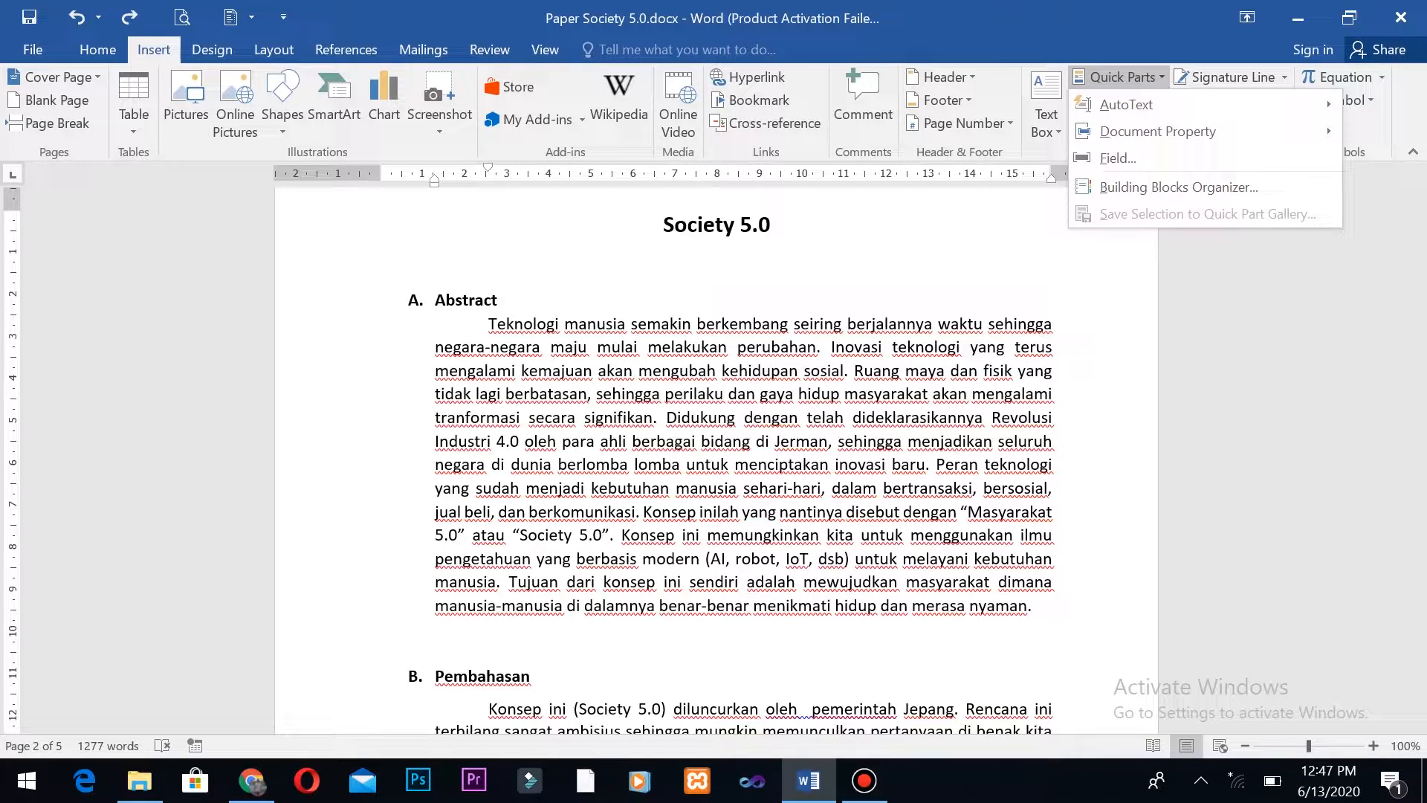
left_click(1178, 187)
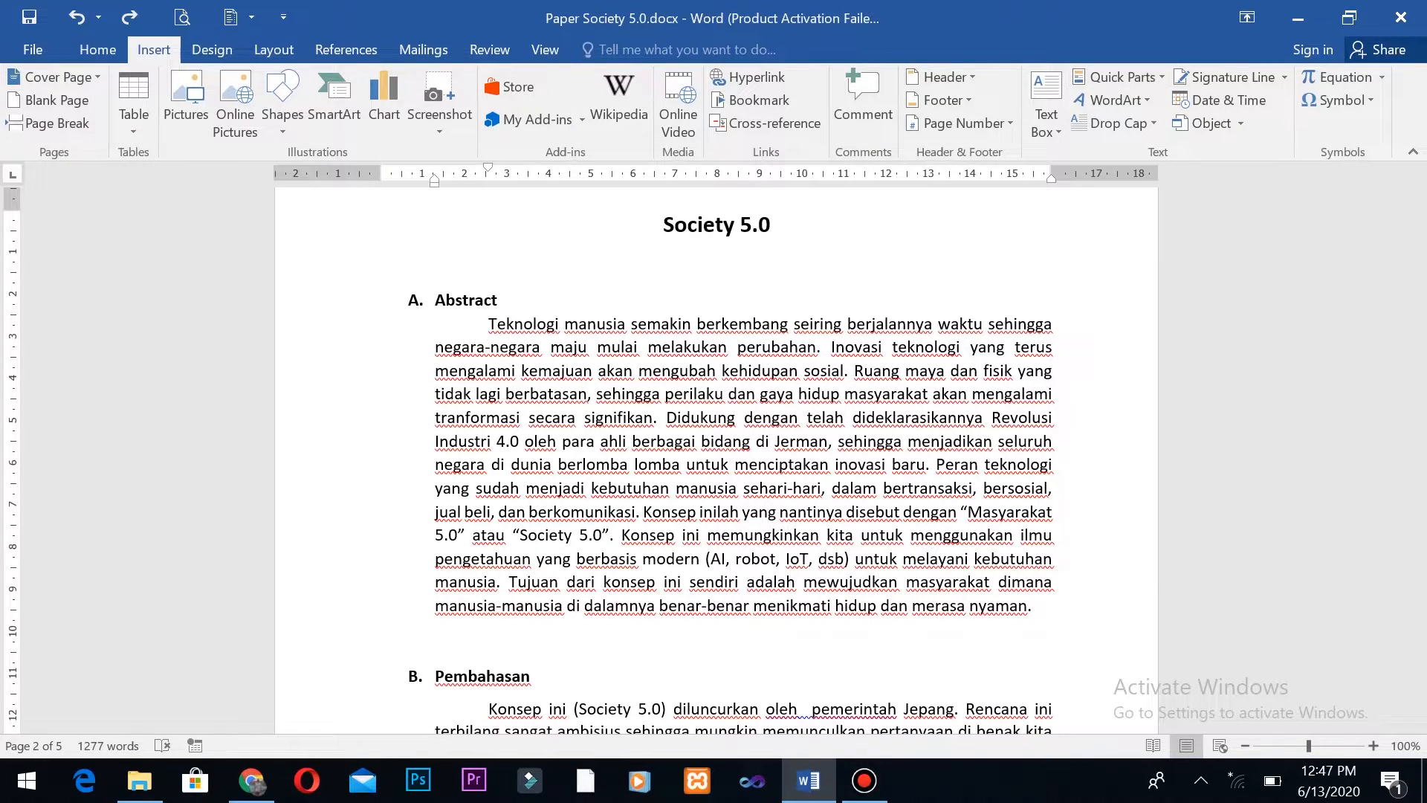
scroll(929, 453, "down", 4)
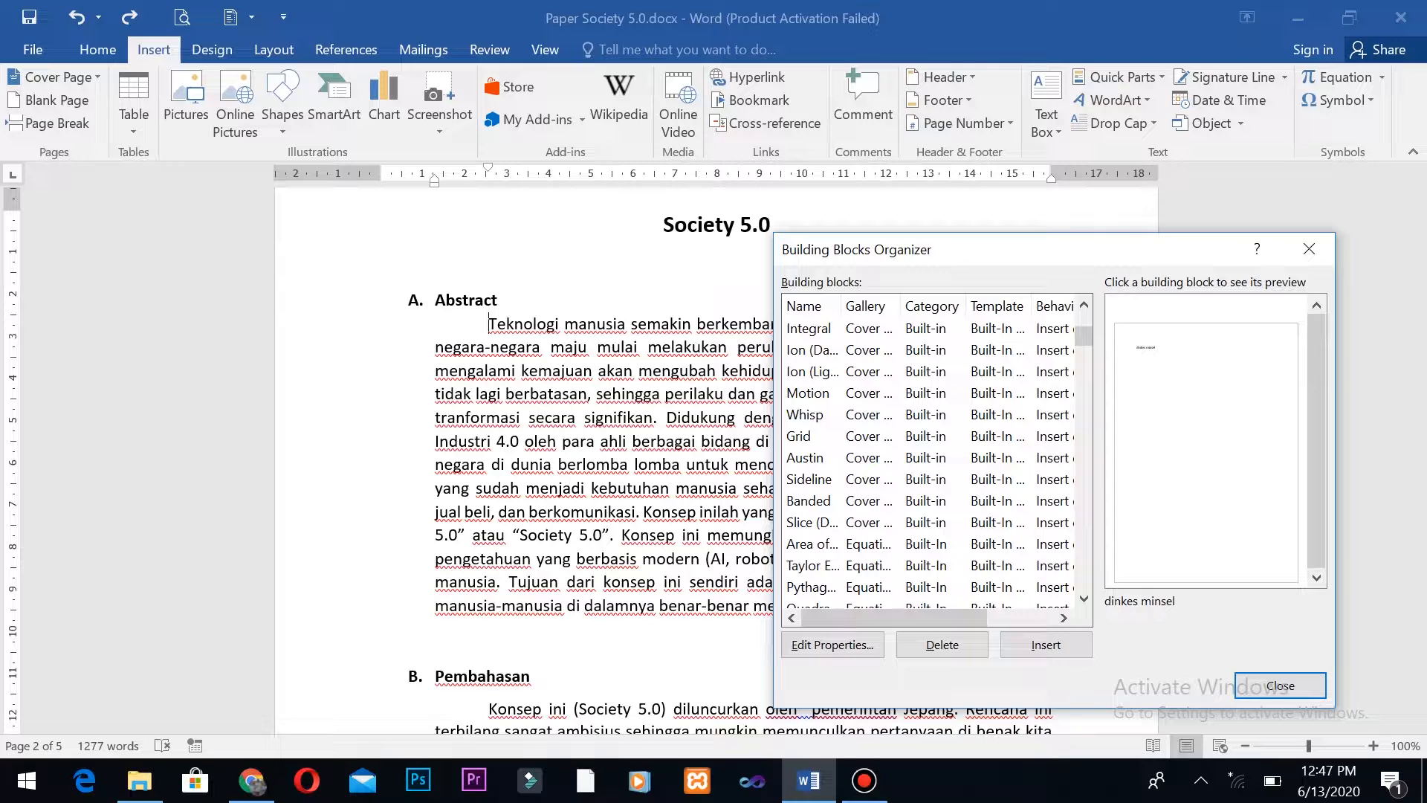
scroll(929, 453, "down", 7)
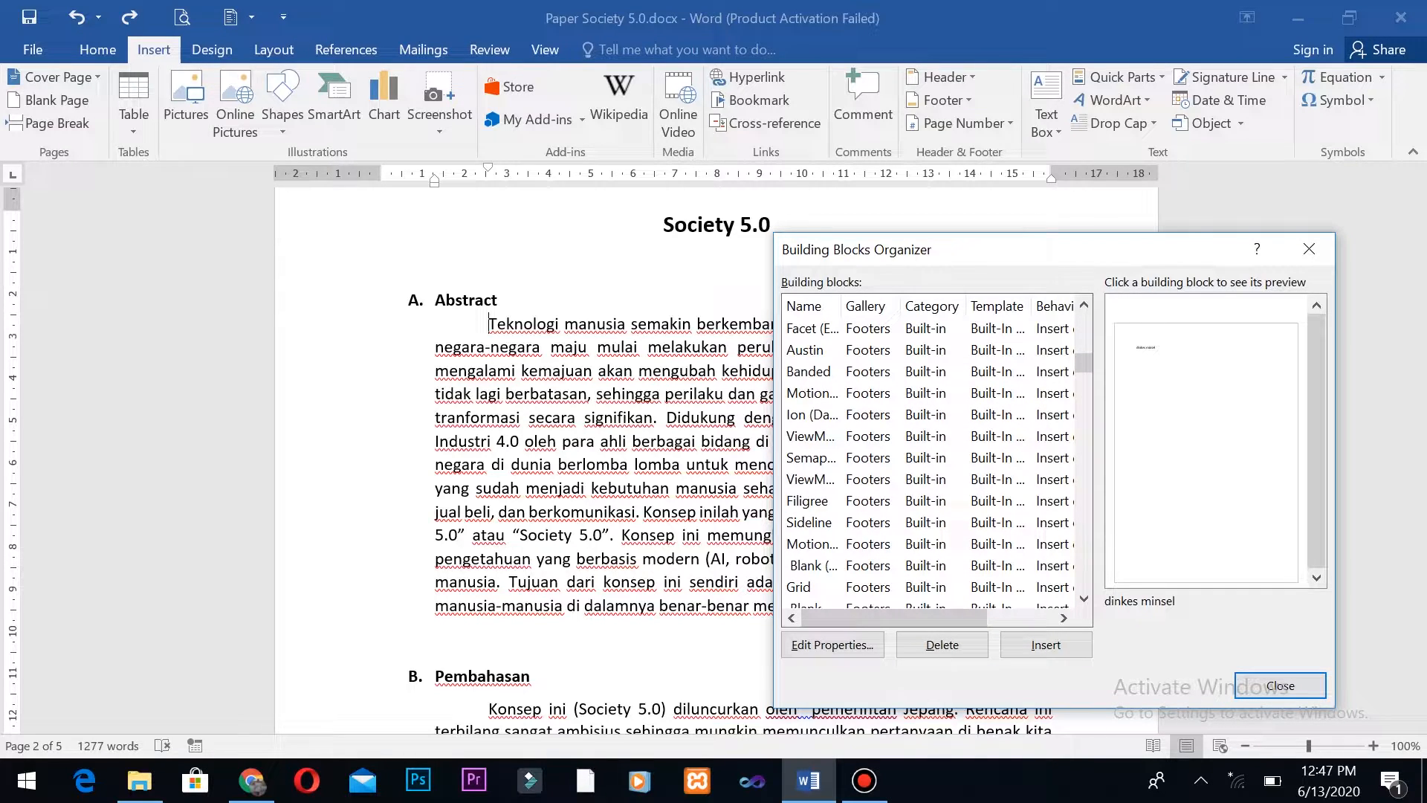
left_click(805, 350)
left_click(1046, 644)
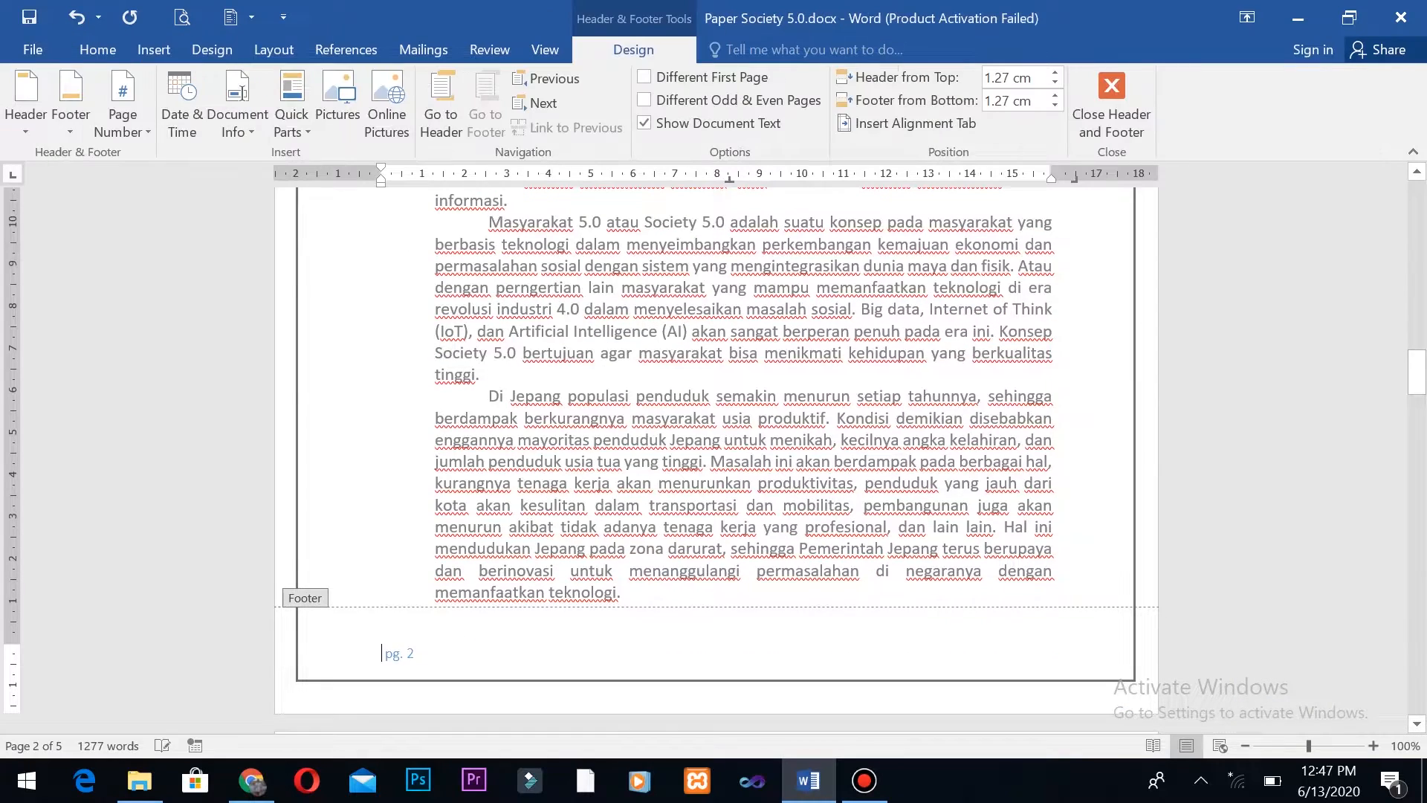
key("ctrl+z")
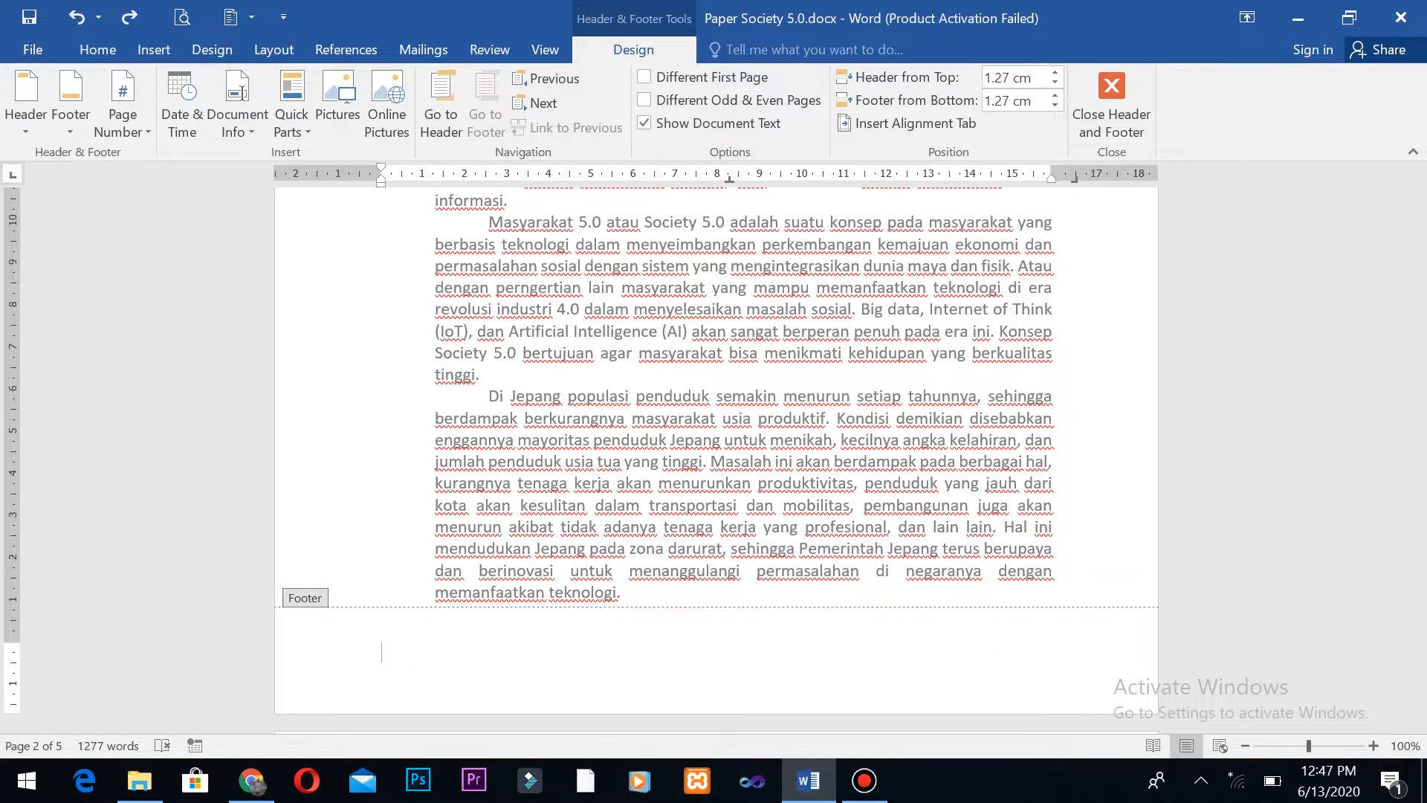
left_click(1111, 104)
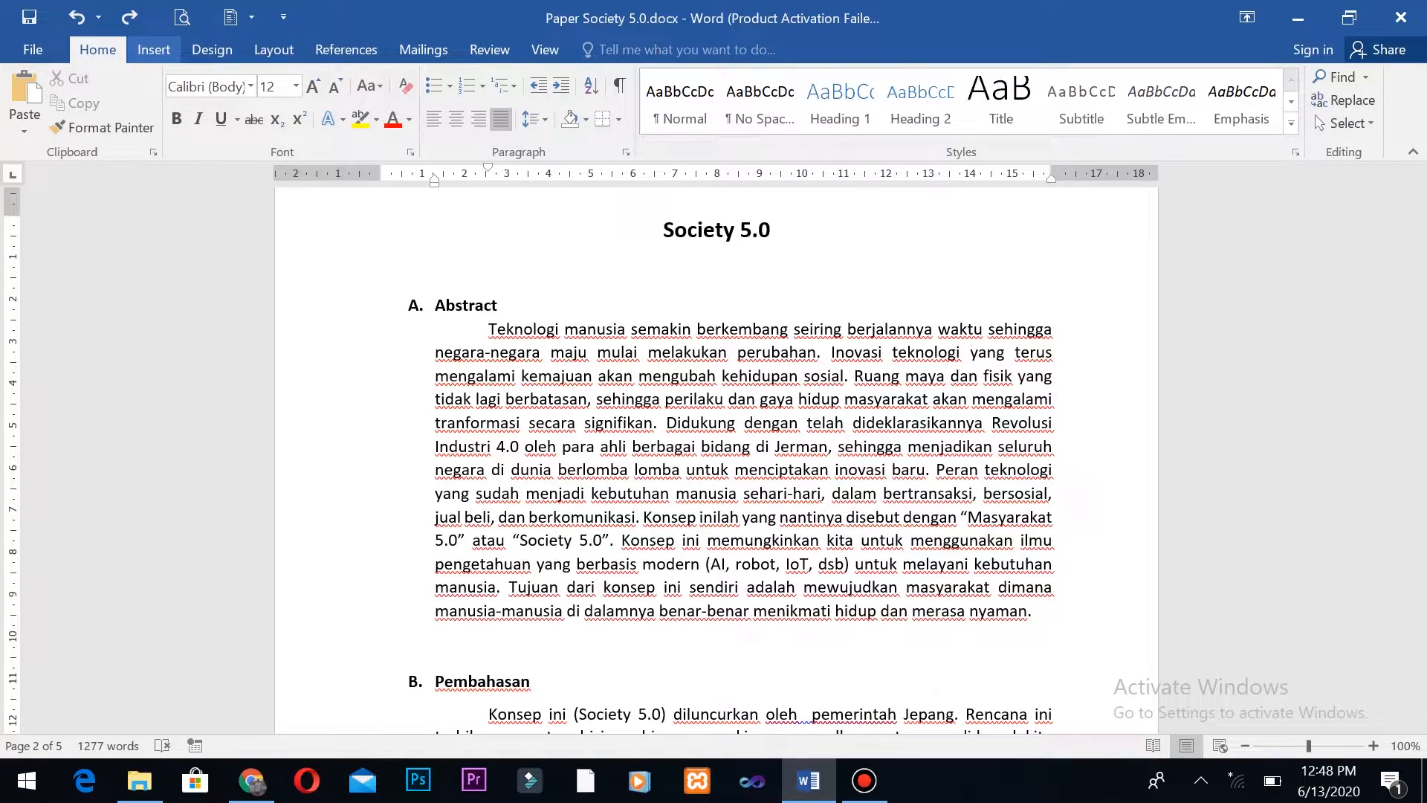
Step: Try inserting the Category document property at the start of the Abstract paragraph and undo it
left_click(154, 49)
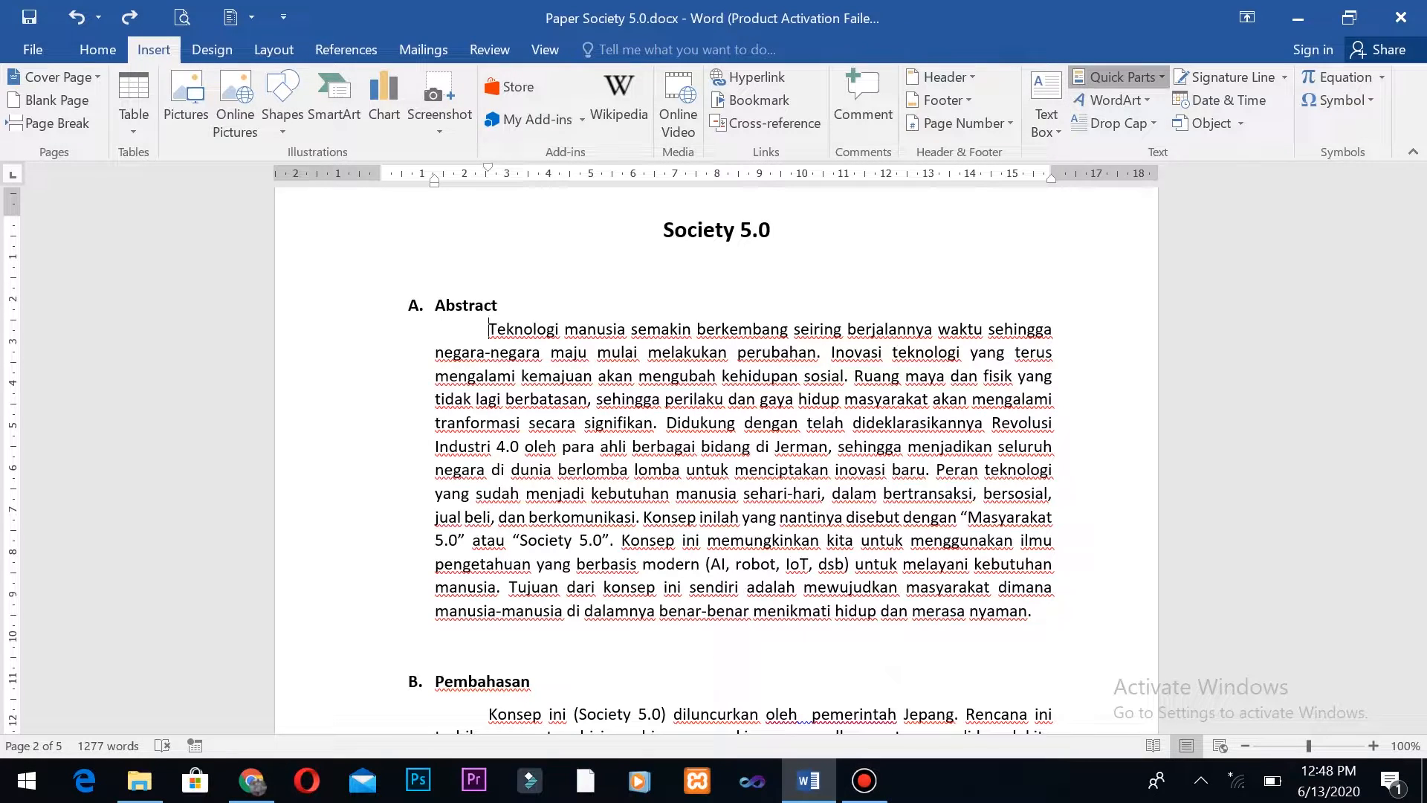
left_click(1118, 77)
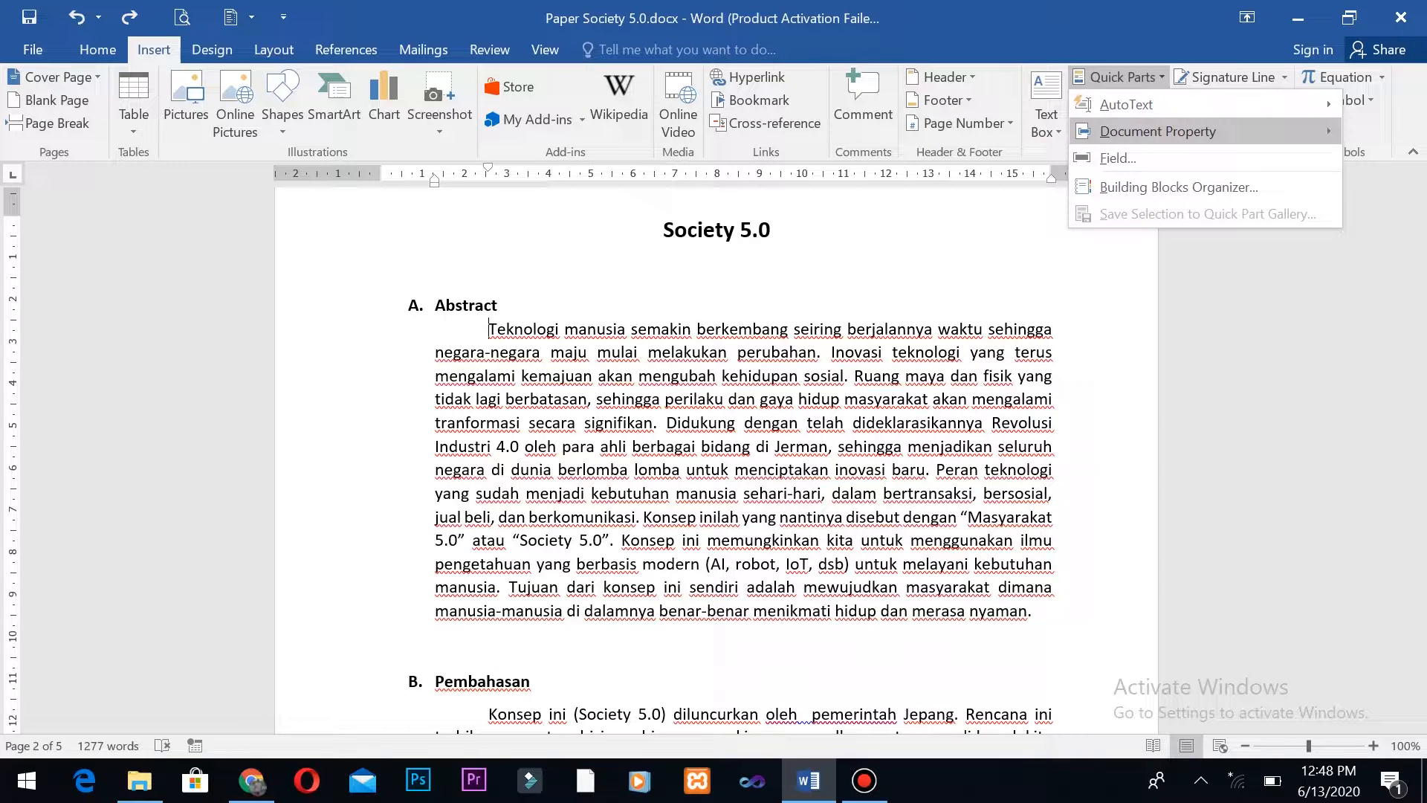
mouse_move(1158, 131)
mouse_move(1137, 104)
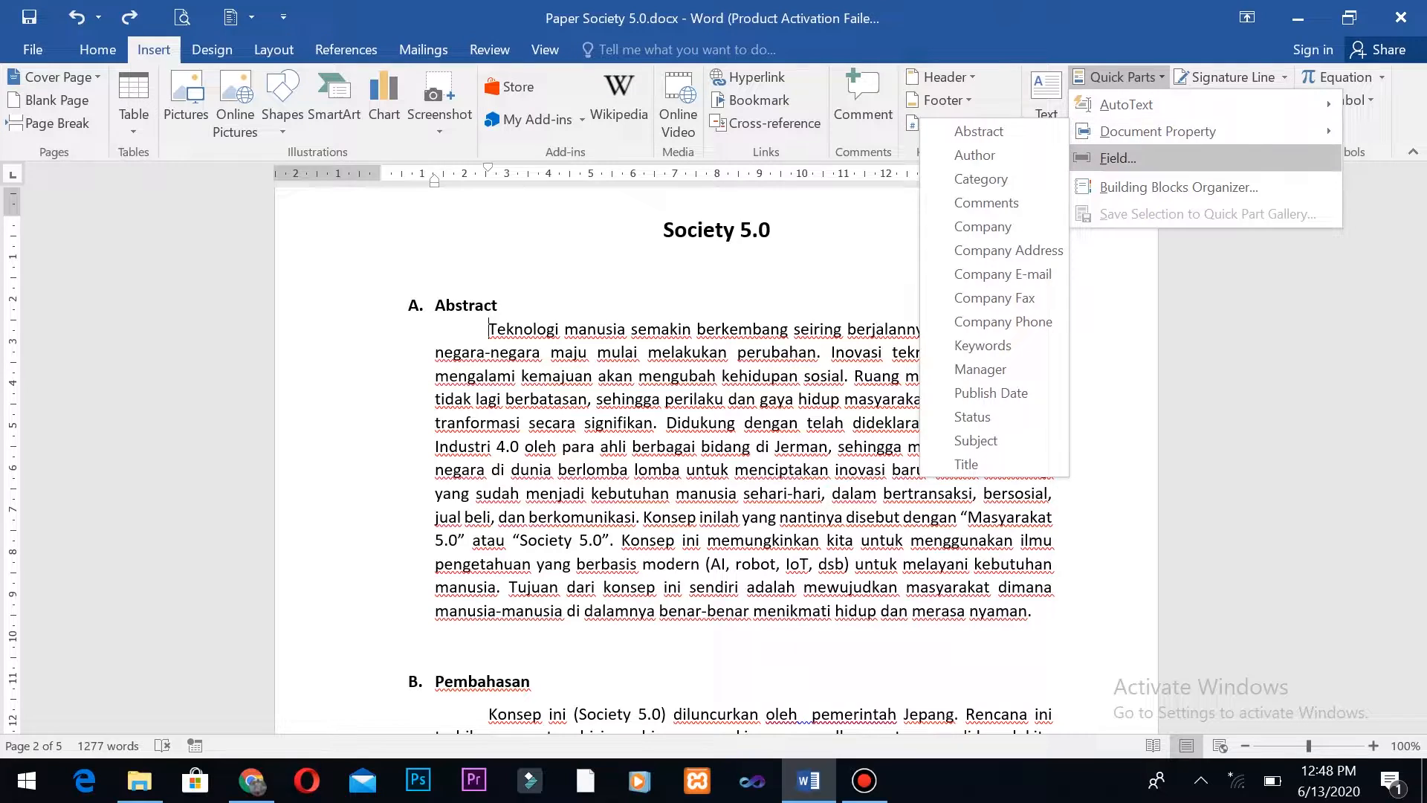
left_click(981, 178)
key("ctrl+z")
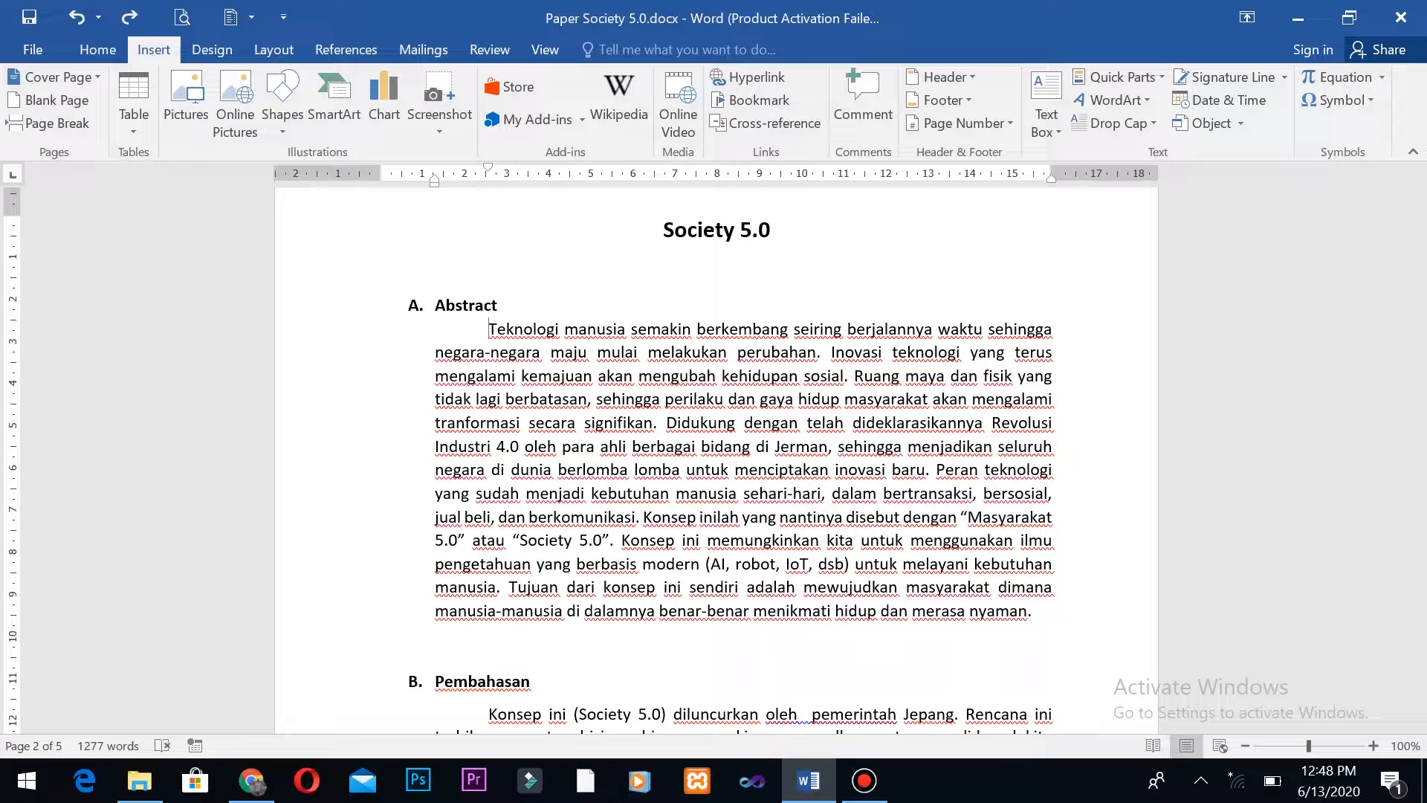
Step: Examine the available field names for inserting a field through Quick Parts, and cancel without inserting one
left_click(1117, 77)
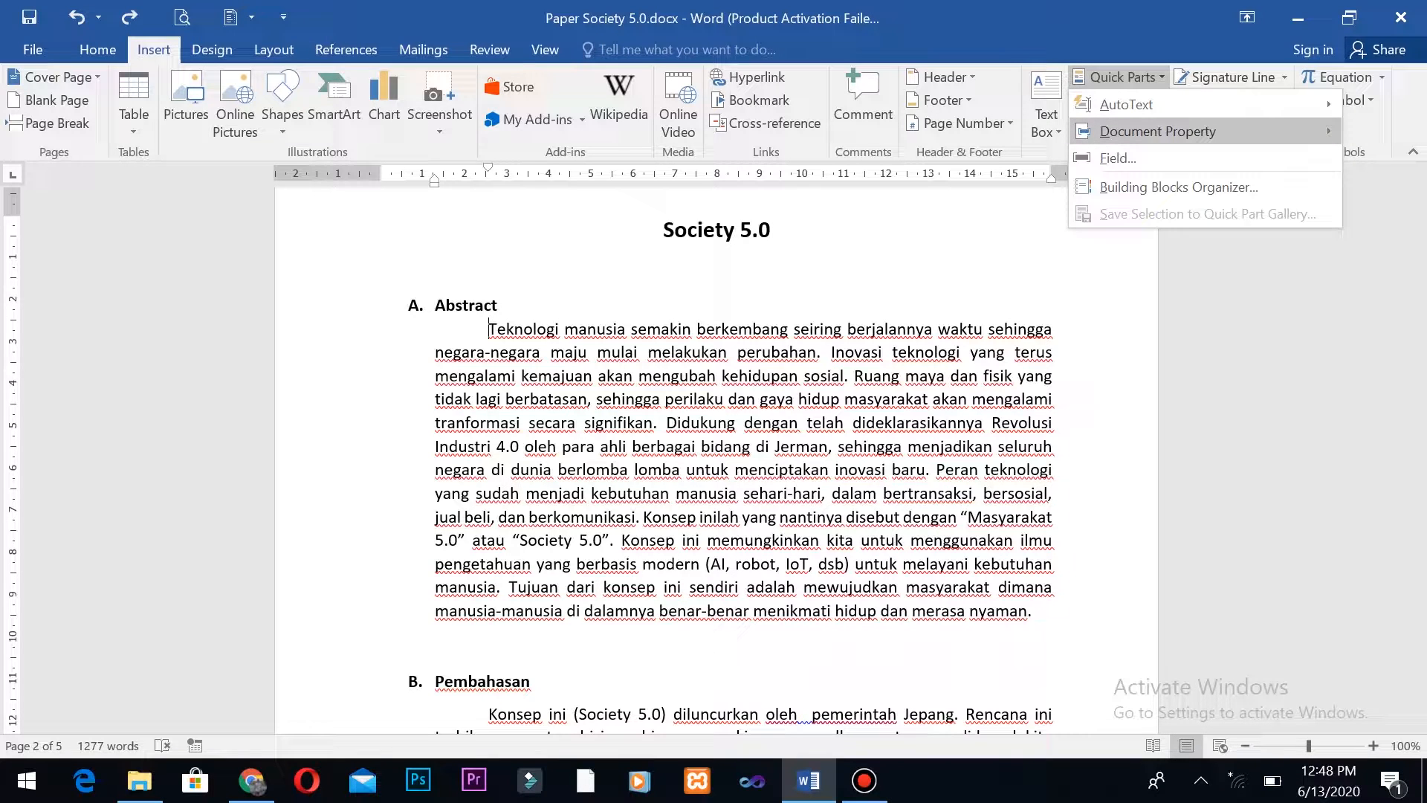
left_click(1117, 157)
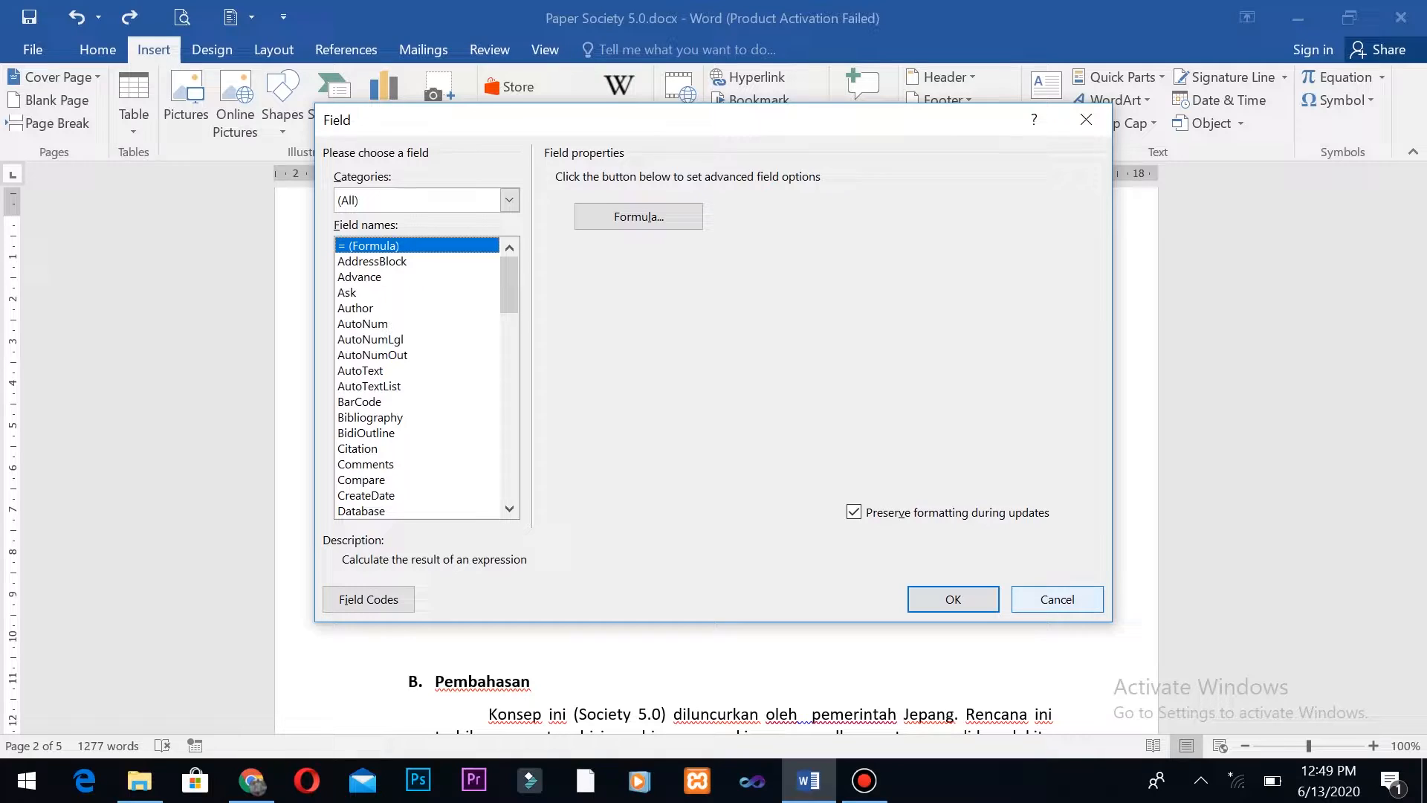
left_click(1057, 599)
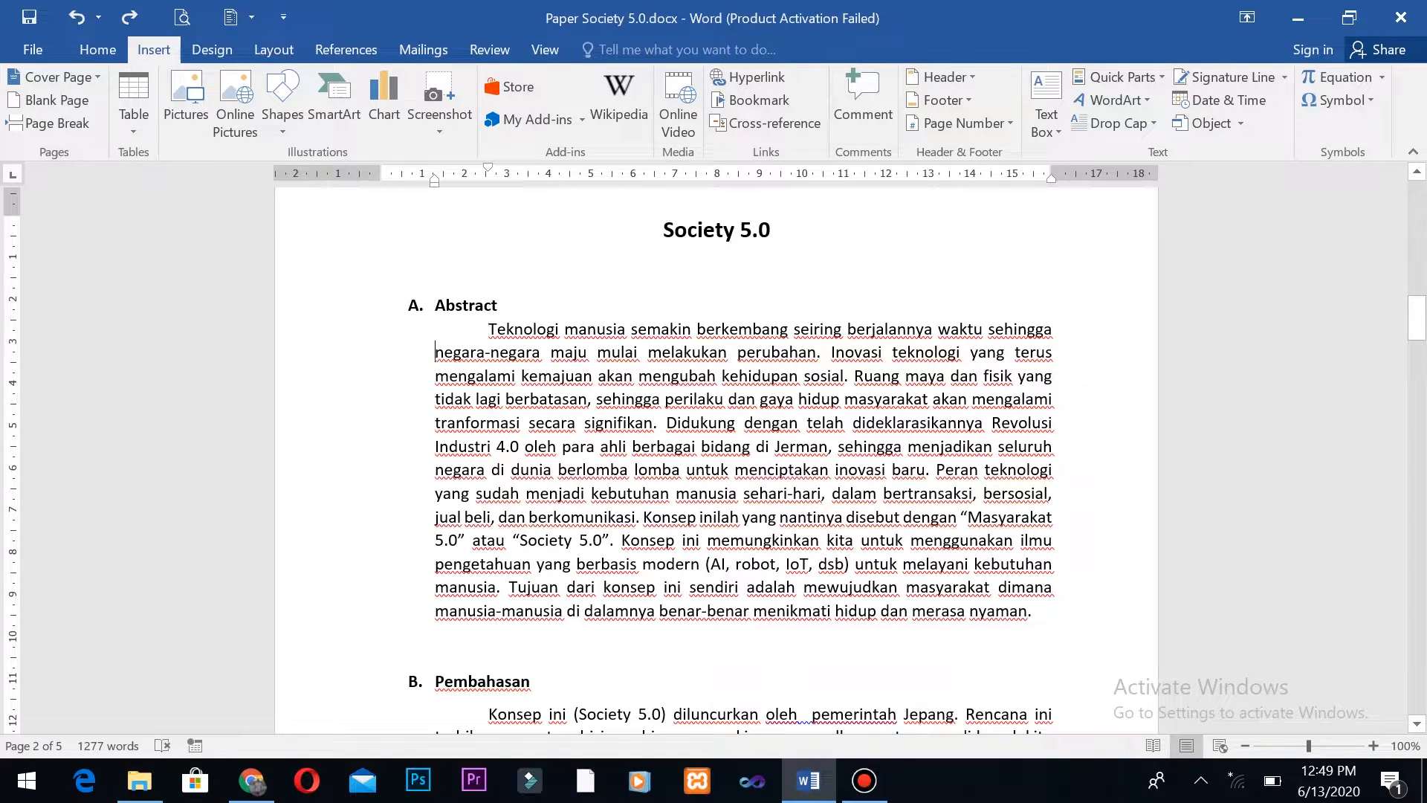
Step: Try a black page colour on the document and undo it
left_click(211, 49)
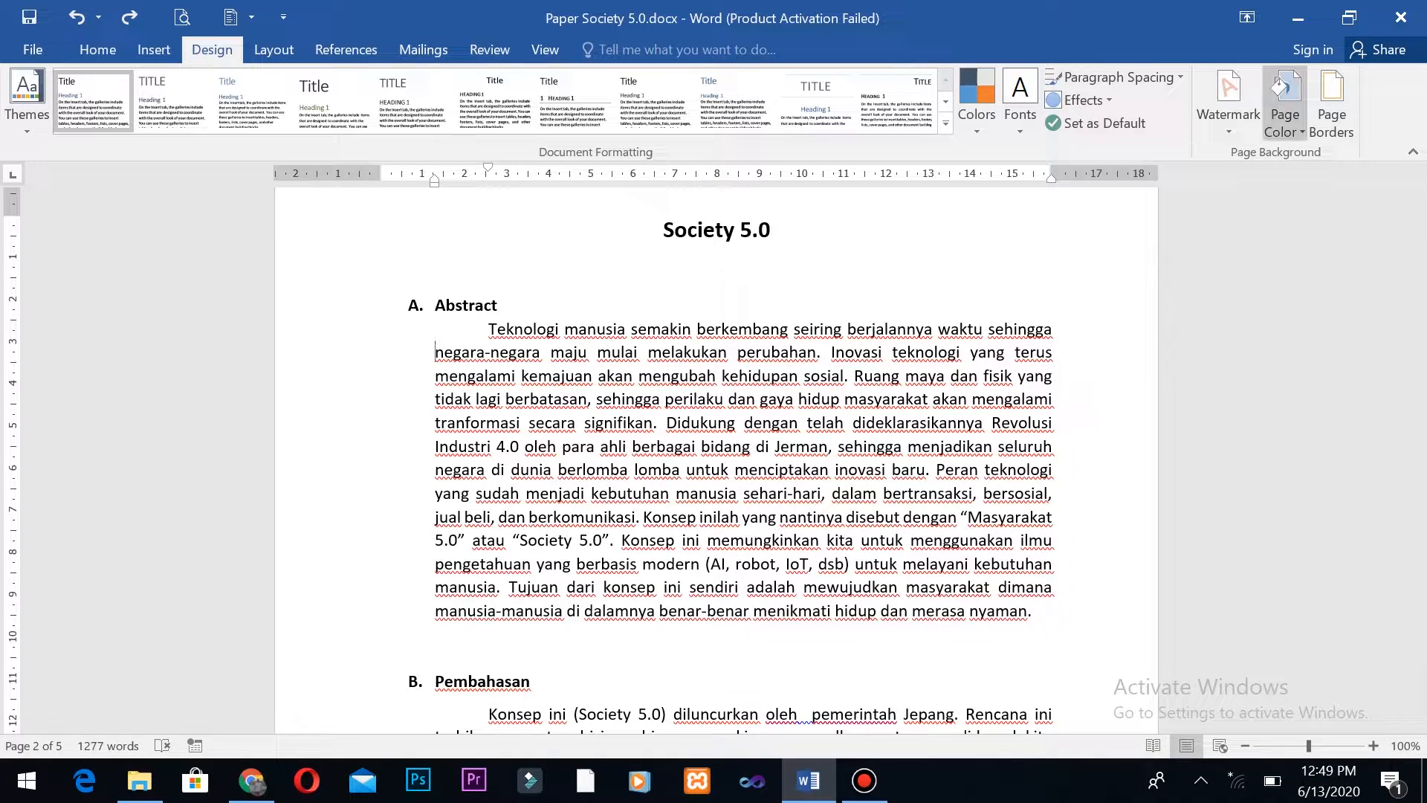
left_click(1285, 119)
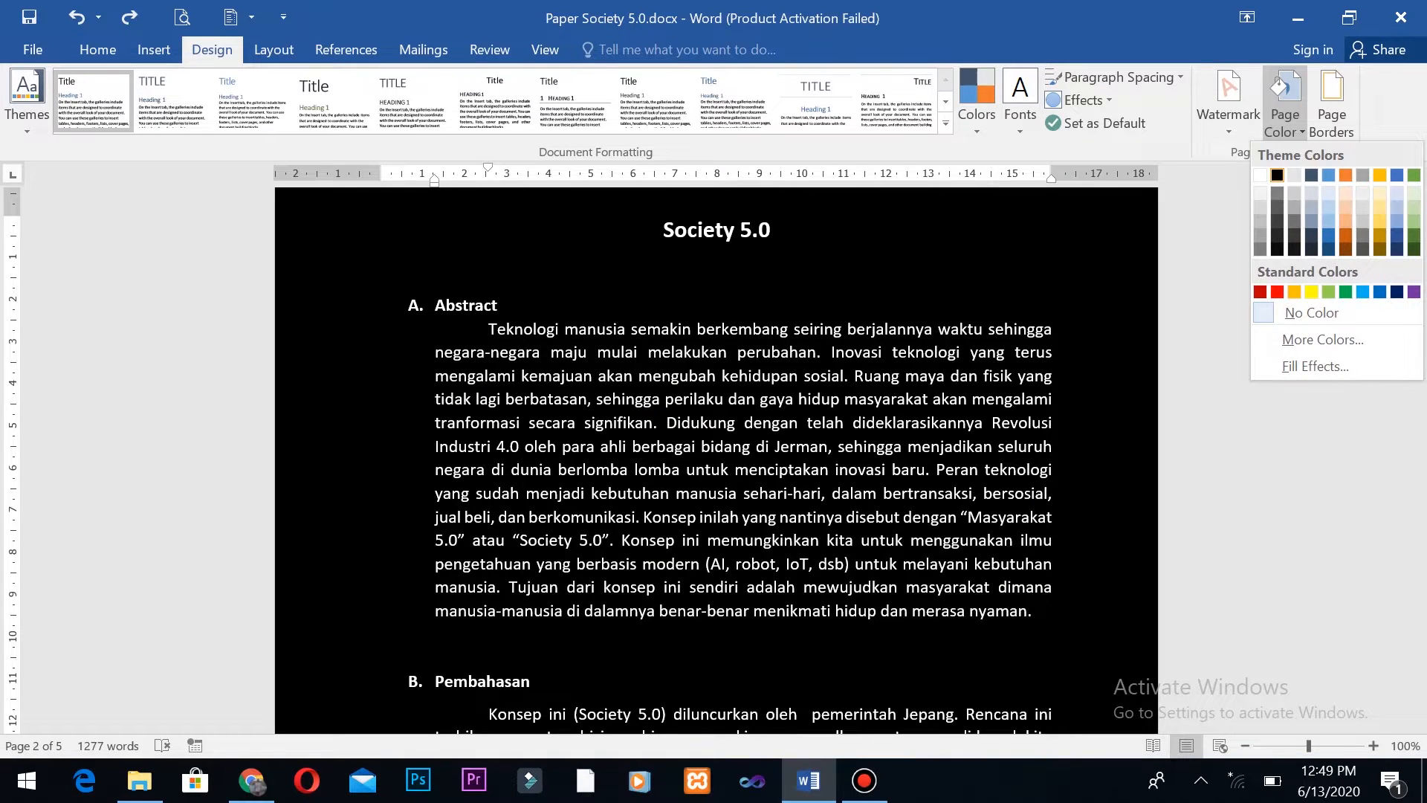
left_click(1277, 175)
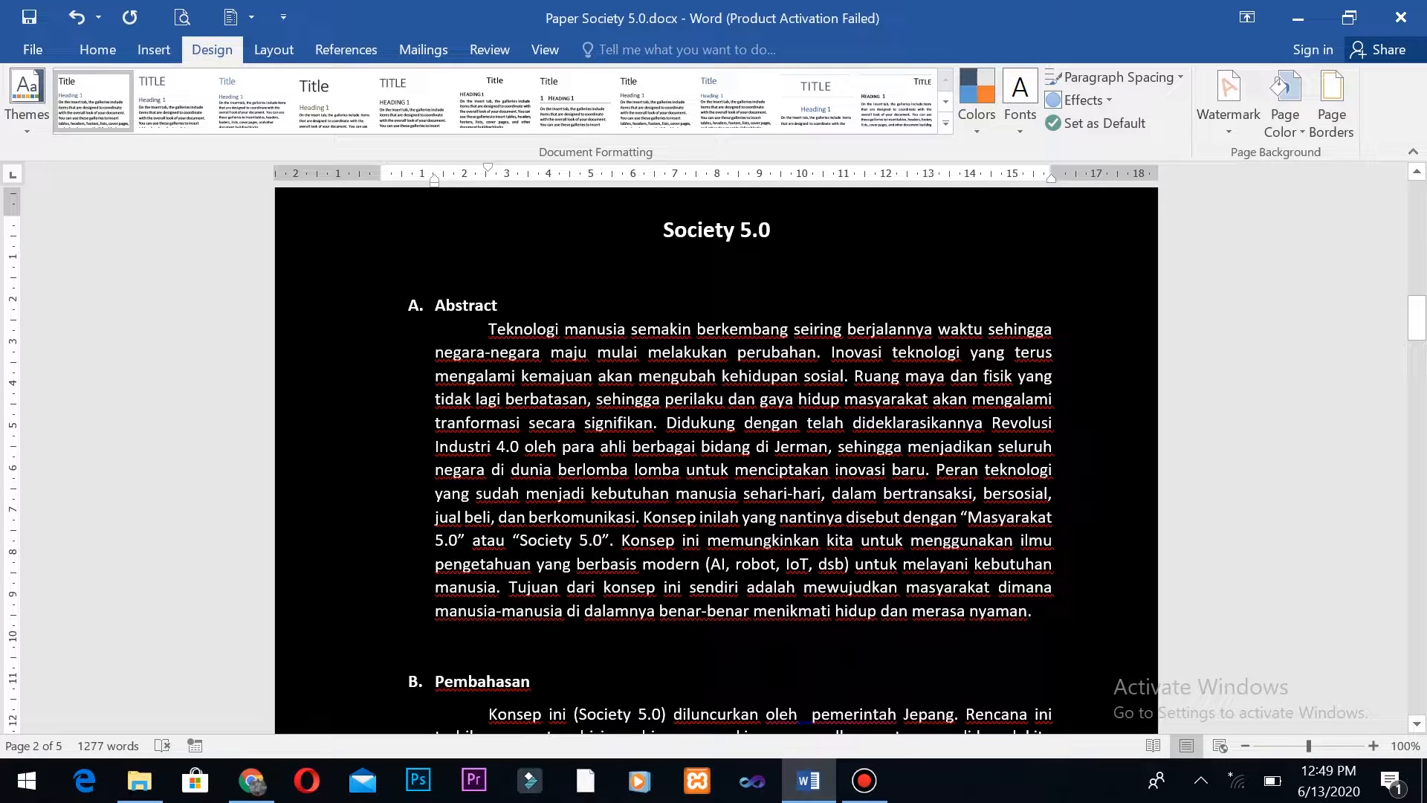
key("ctrl+z")
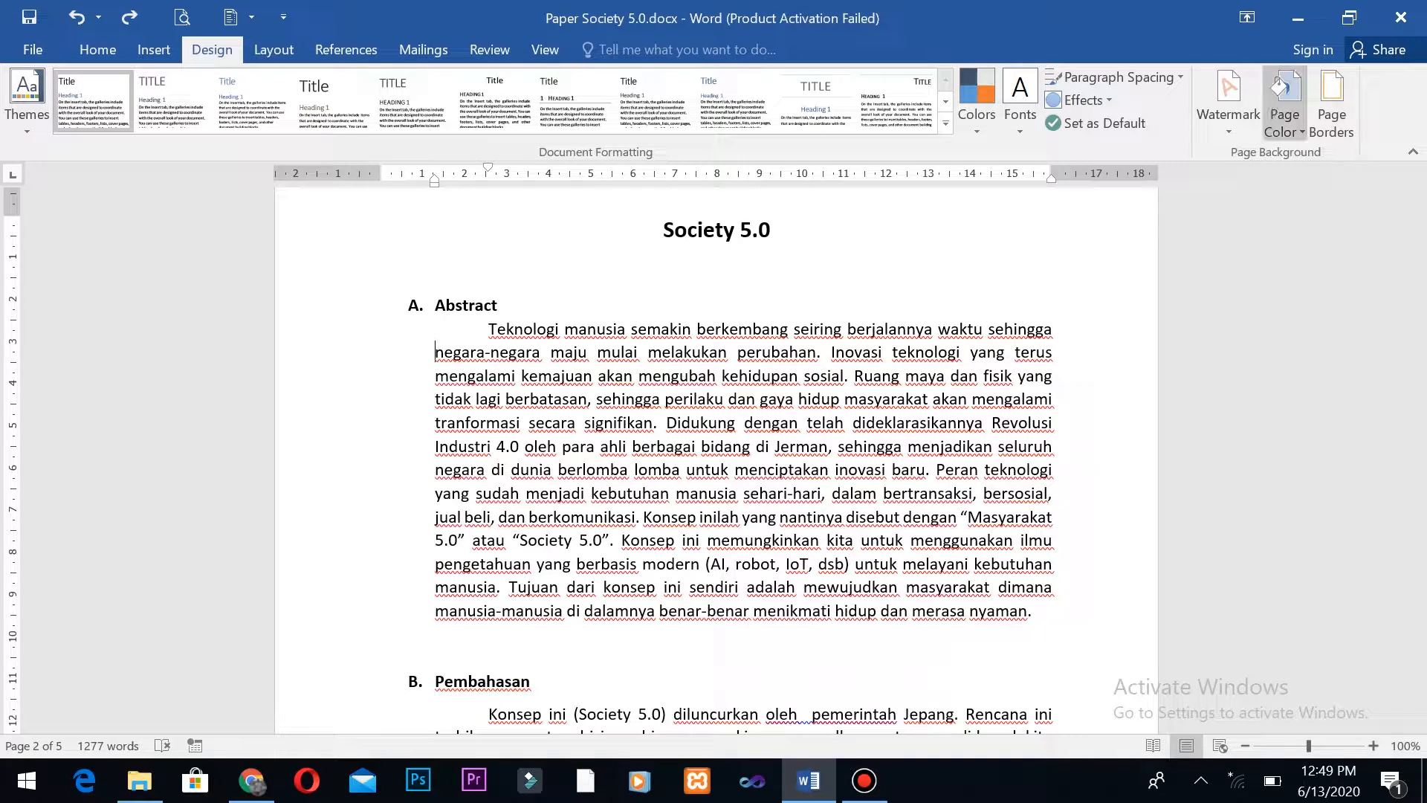
Step: Try a one-colour gradient fill effect with horizontal shading as the page background, and undo it
left_click(1285, 111)
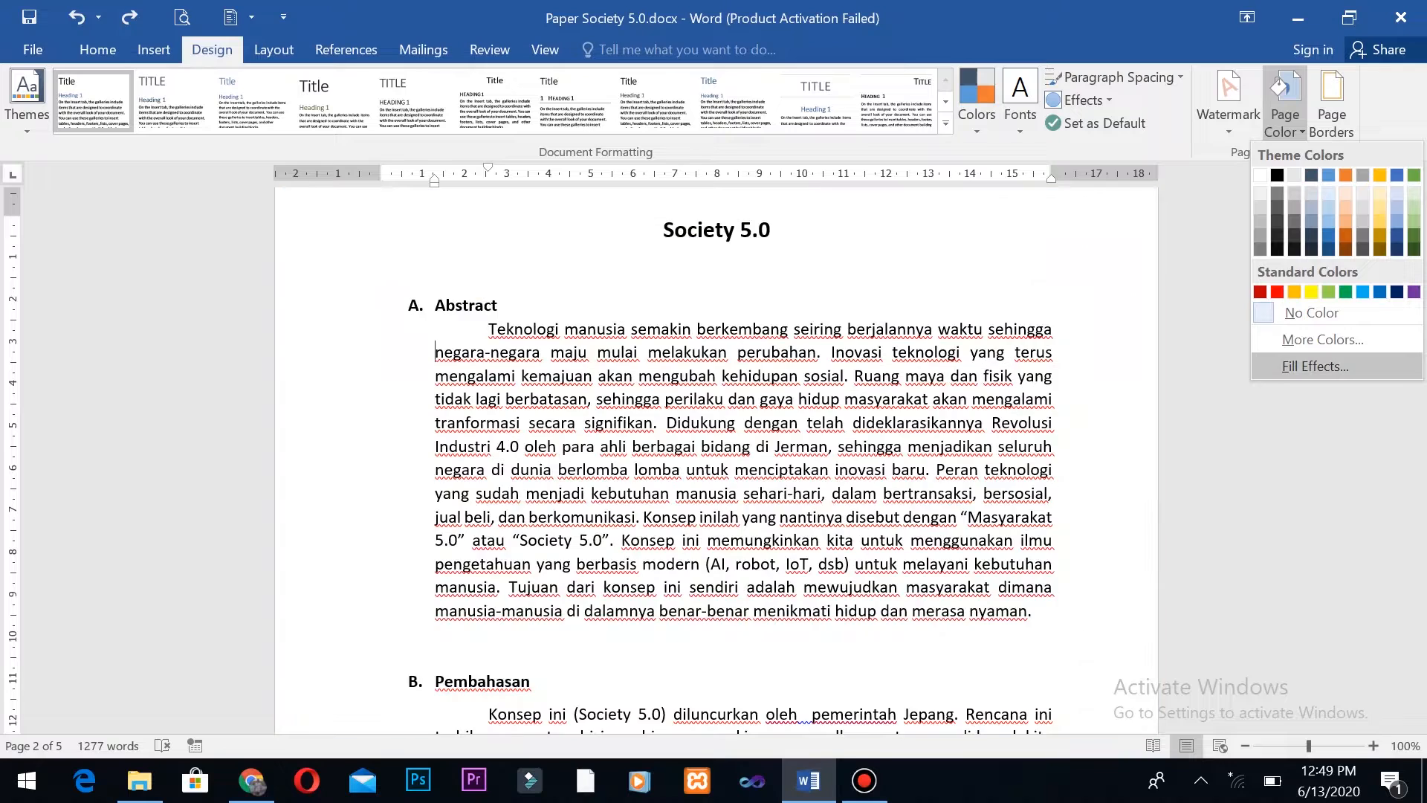
left_click(1315, 365)
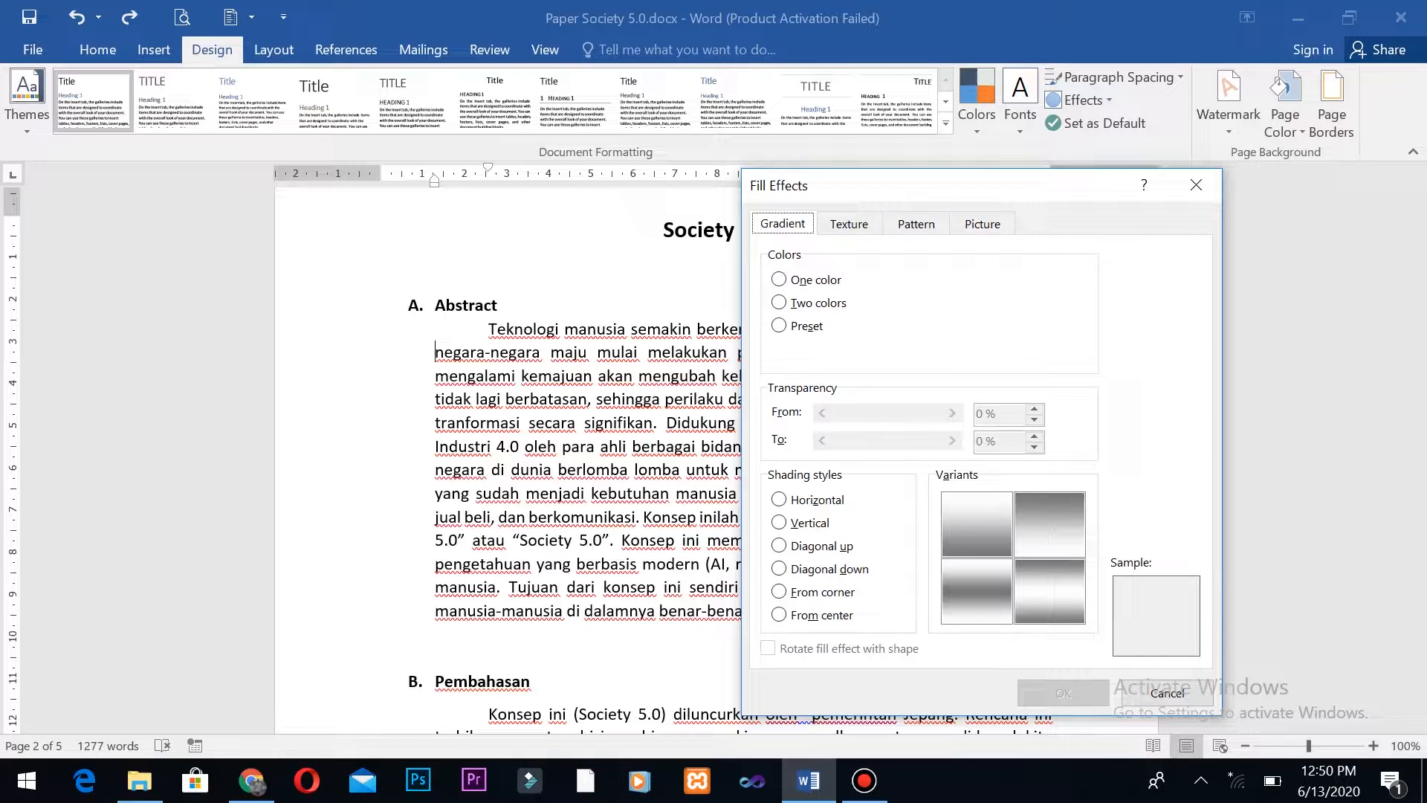
left_click(800, 279)
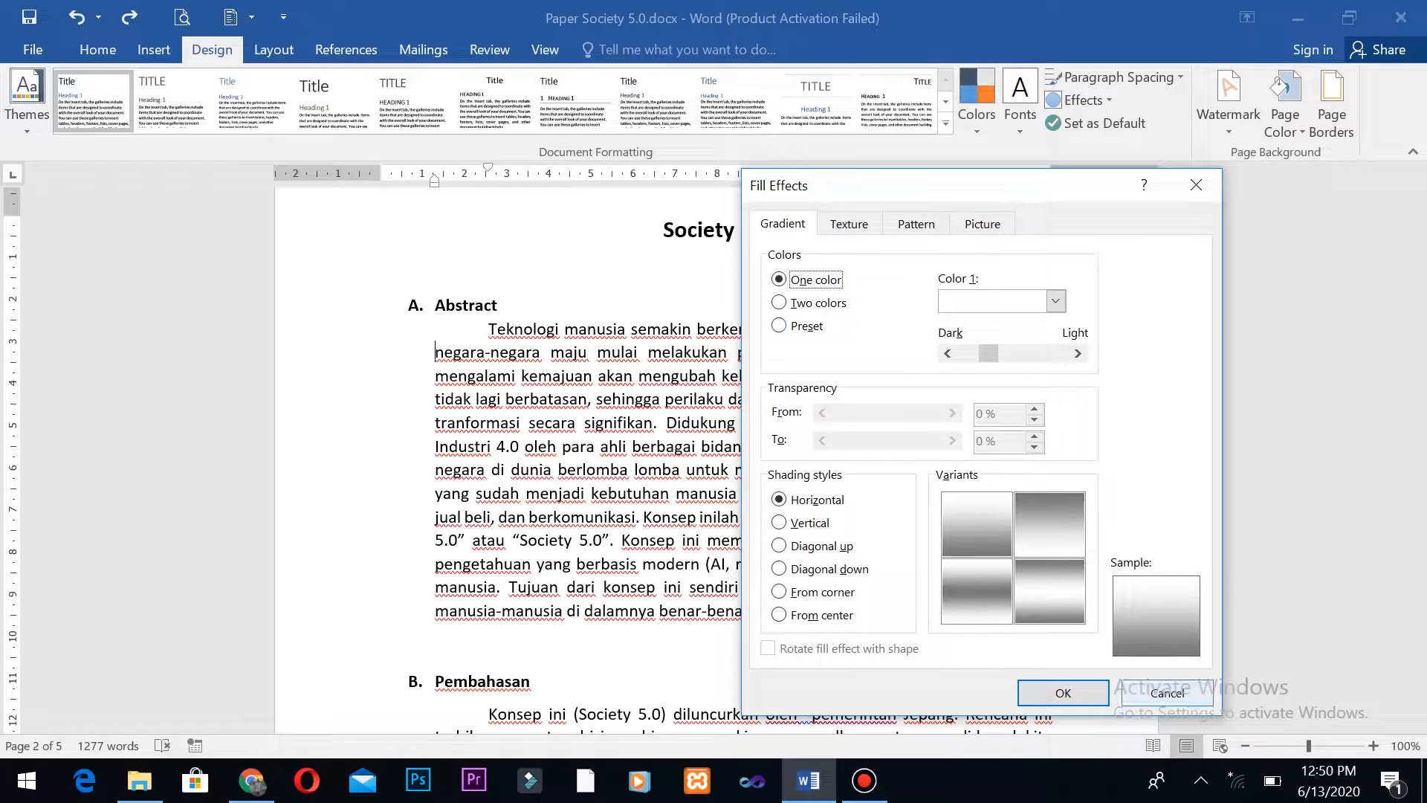
left_click(1063, 692)
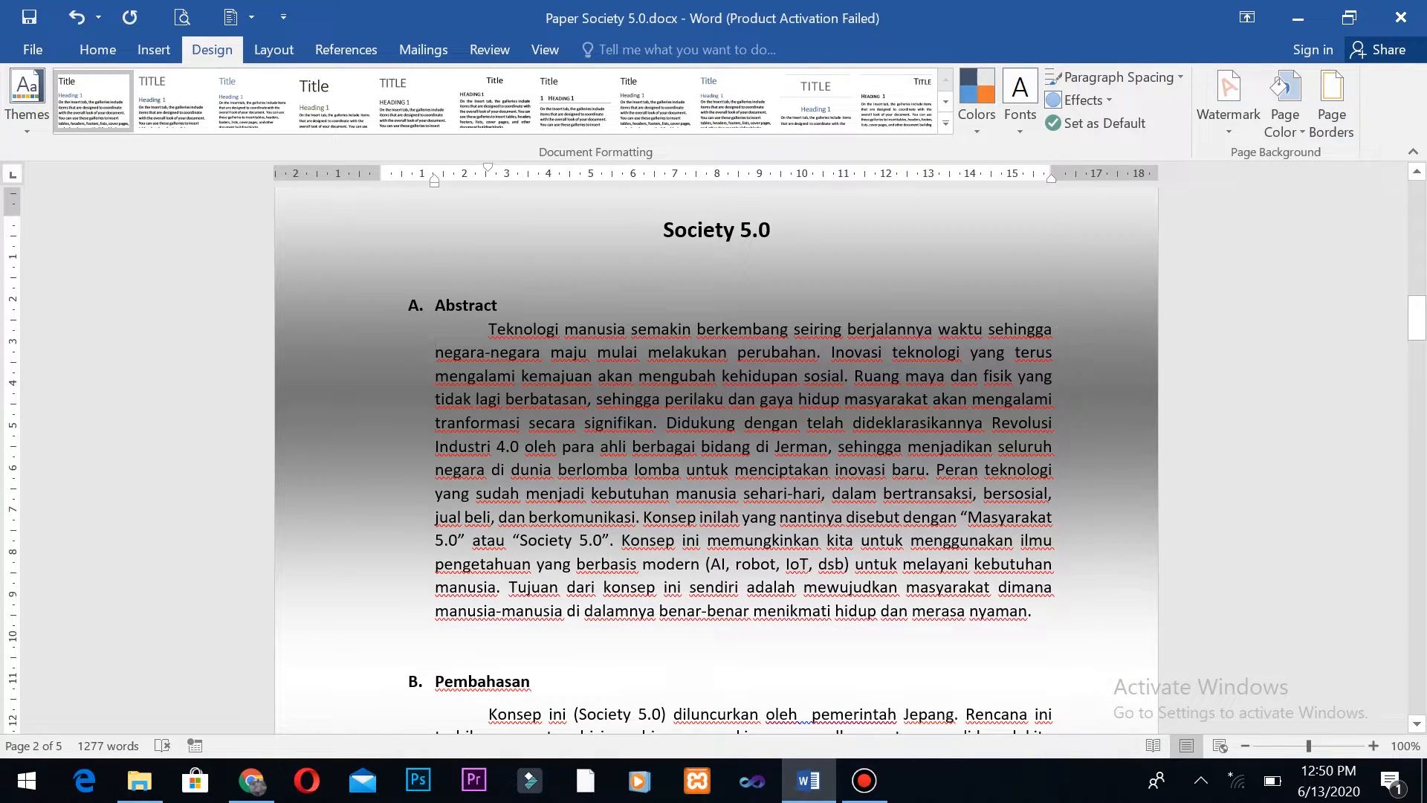
key("ctrl+z")
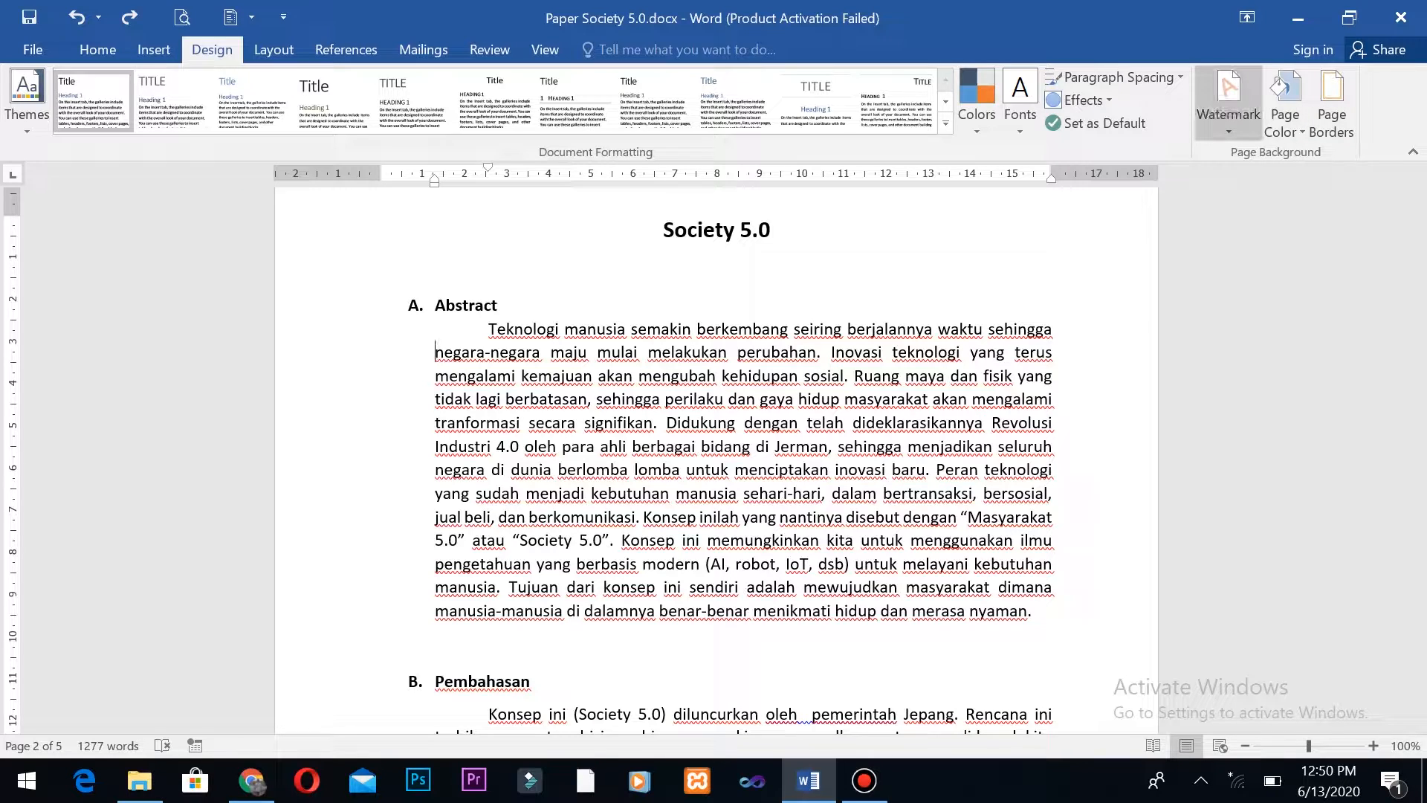
Step: Try applying the DO NOT COPY 1 watermark to the document, and undo it
left_click(1229, 100)
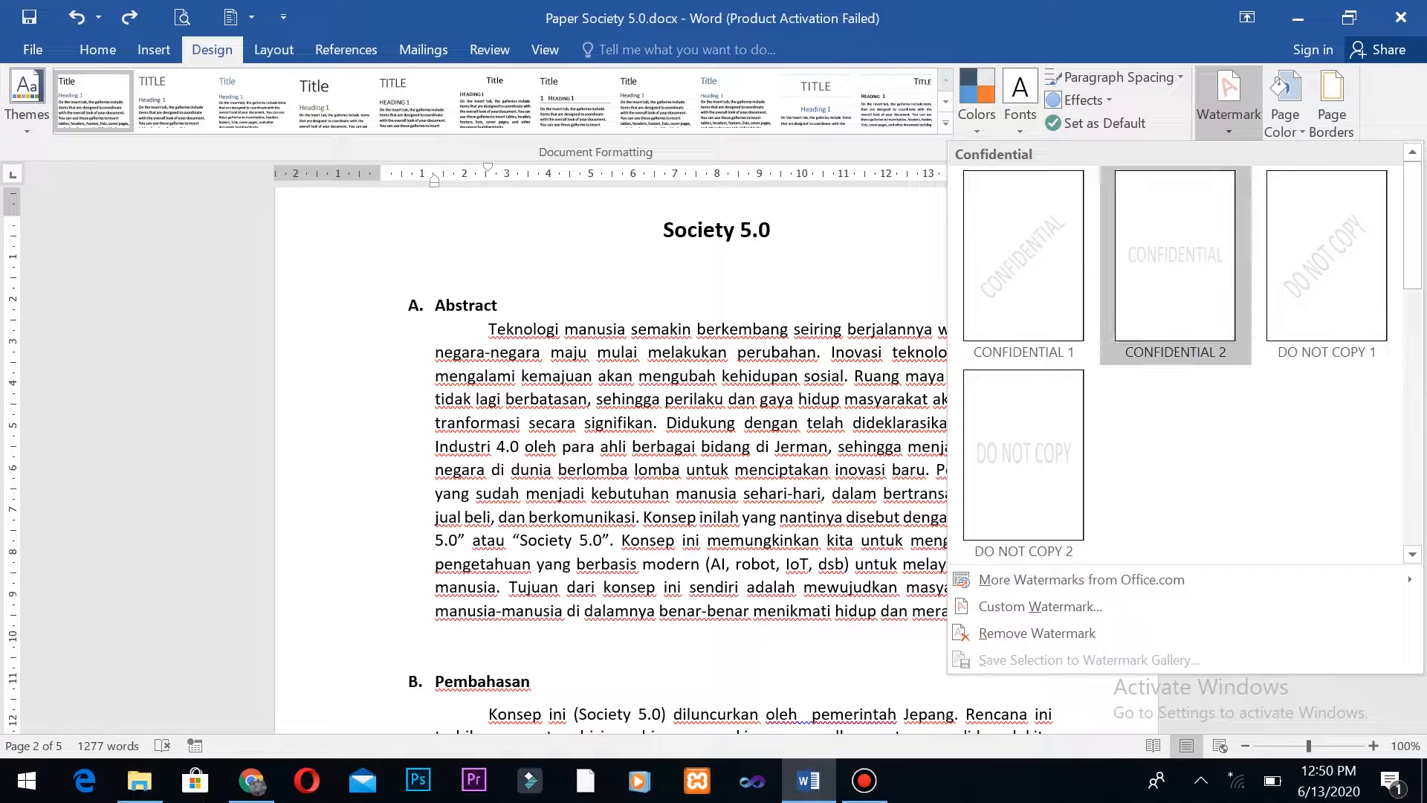
left_click(1326, 256)
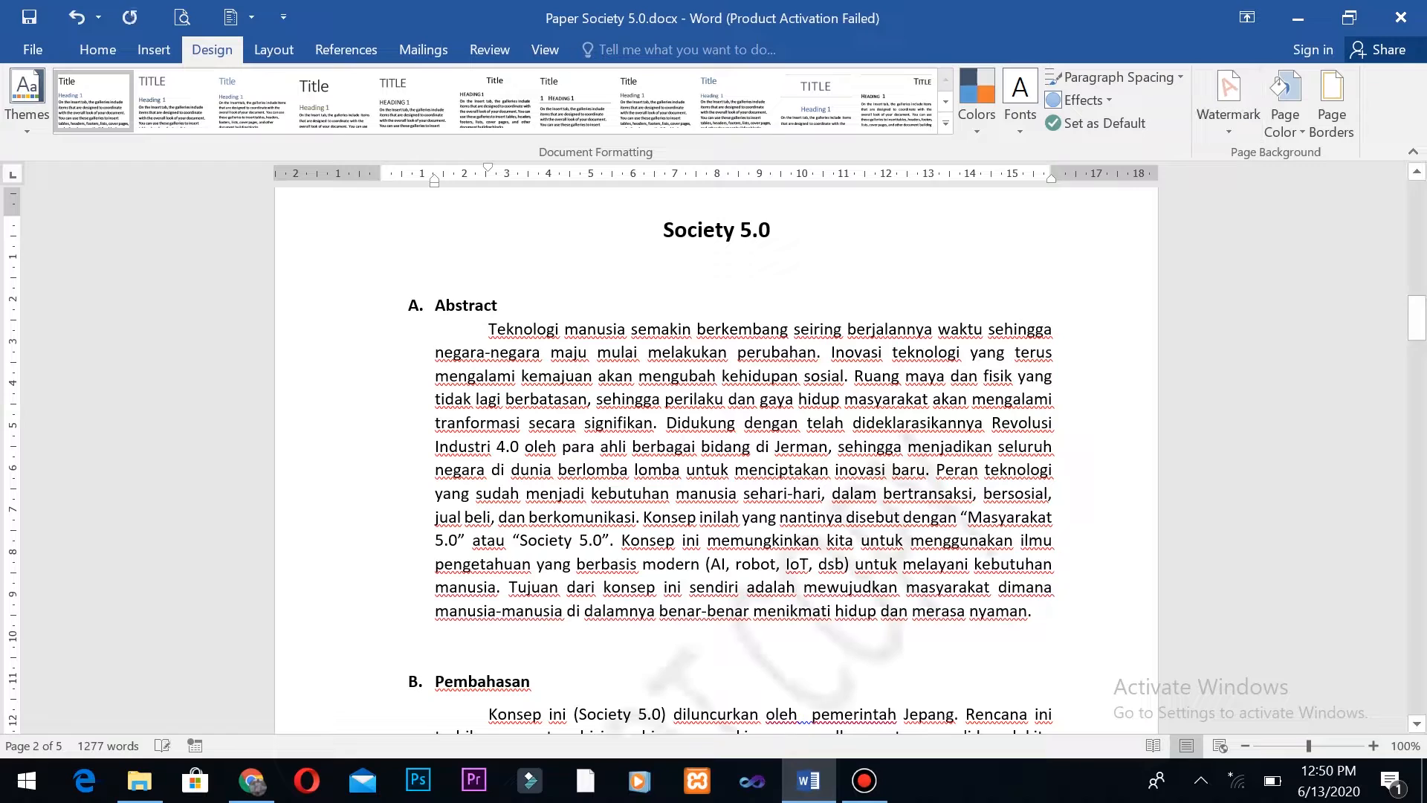
scroll(716, 461, "down", 3)
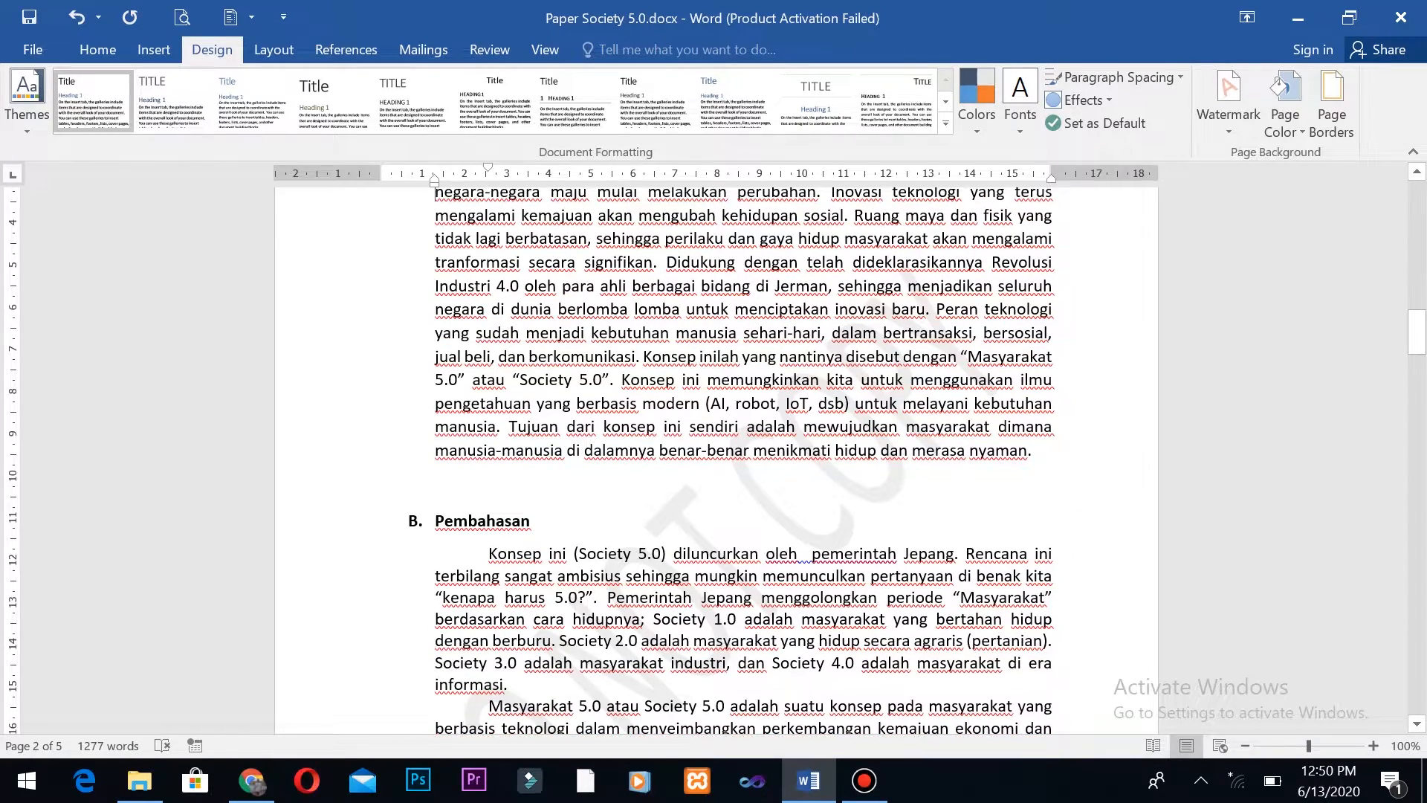
key("ctrl+z")
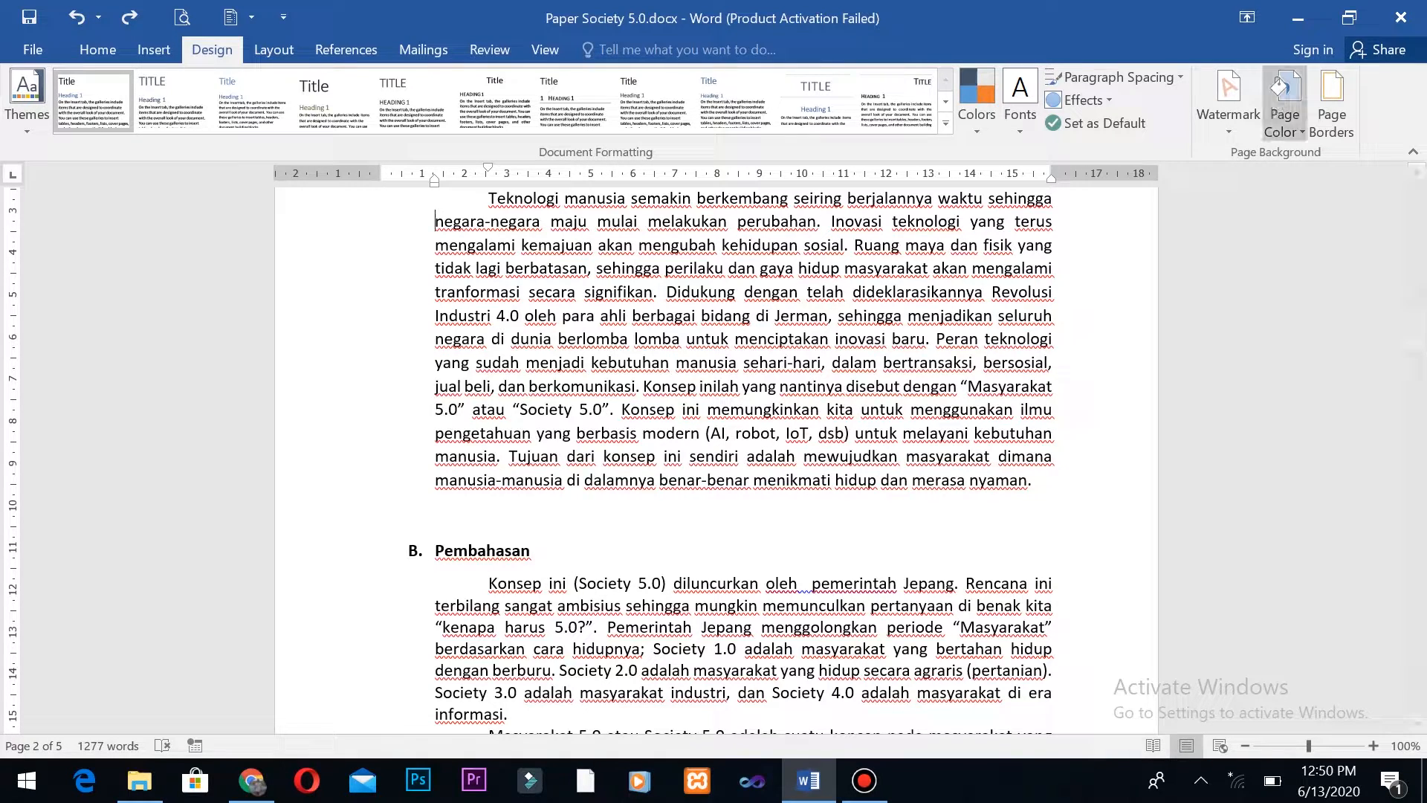
Step: Try choosing a picture for a custom picture watermark, dismiss the picture selection and set the document back to No watermark
left_click(1228, 104)
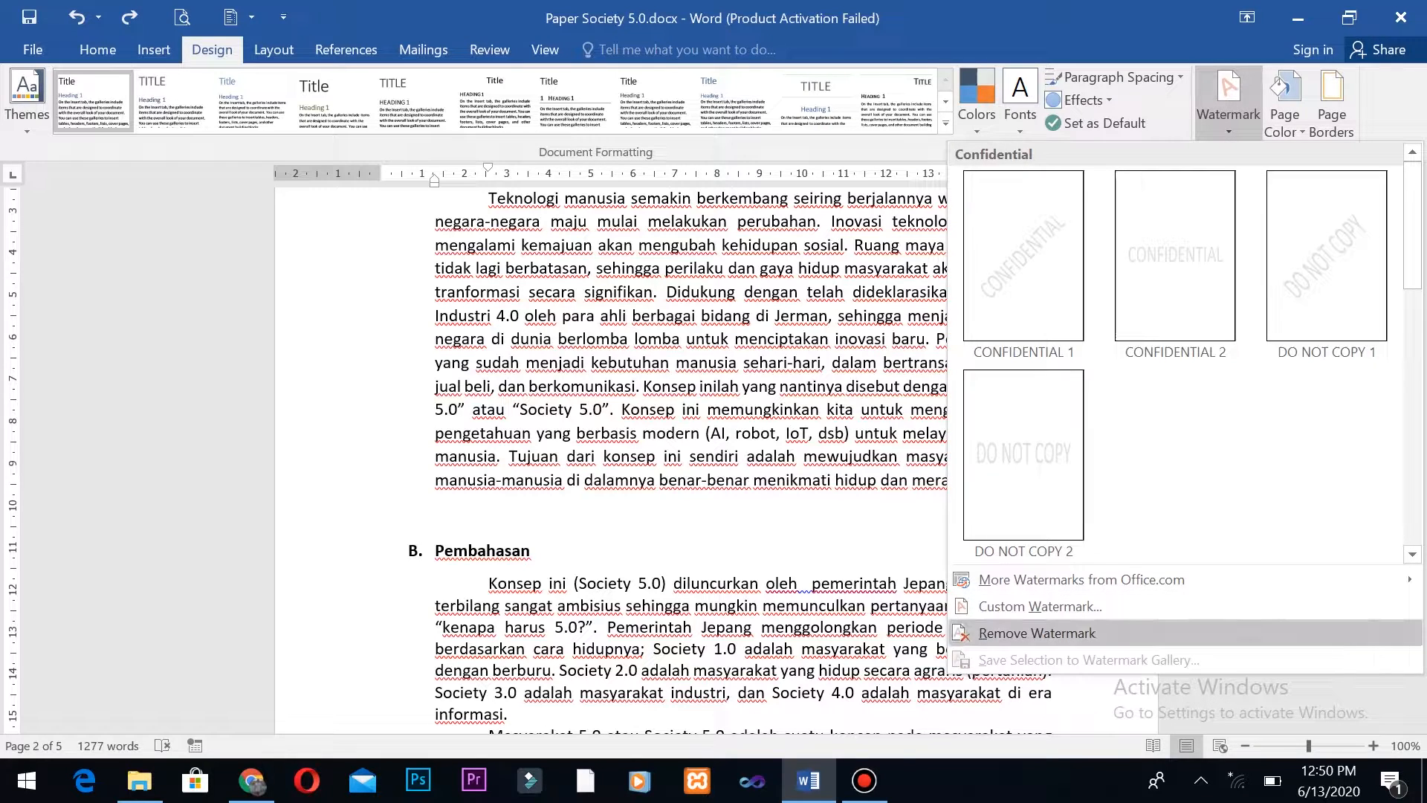
left_click(1041, 606)
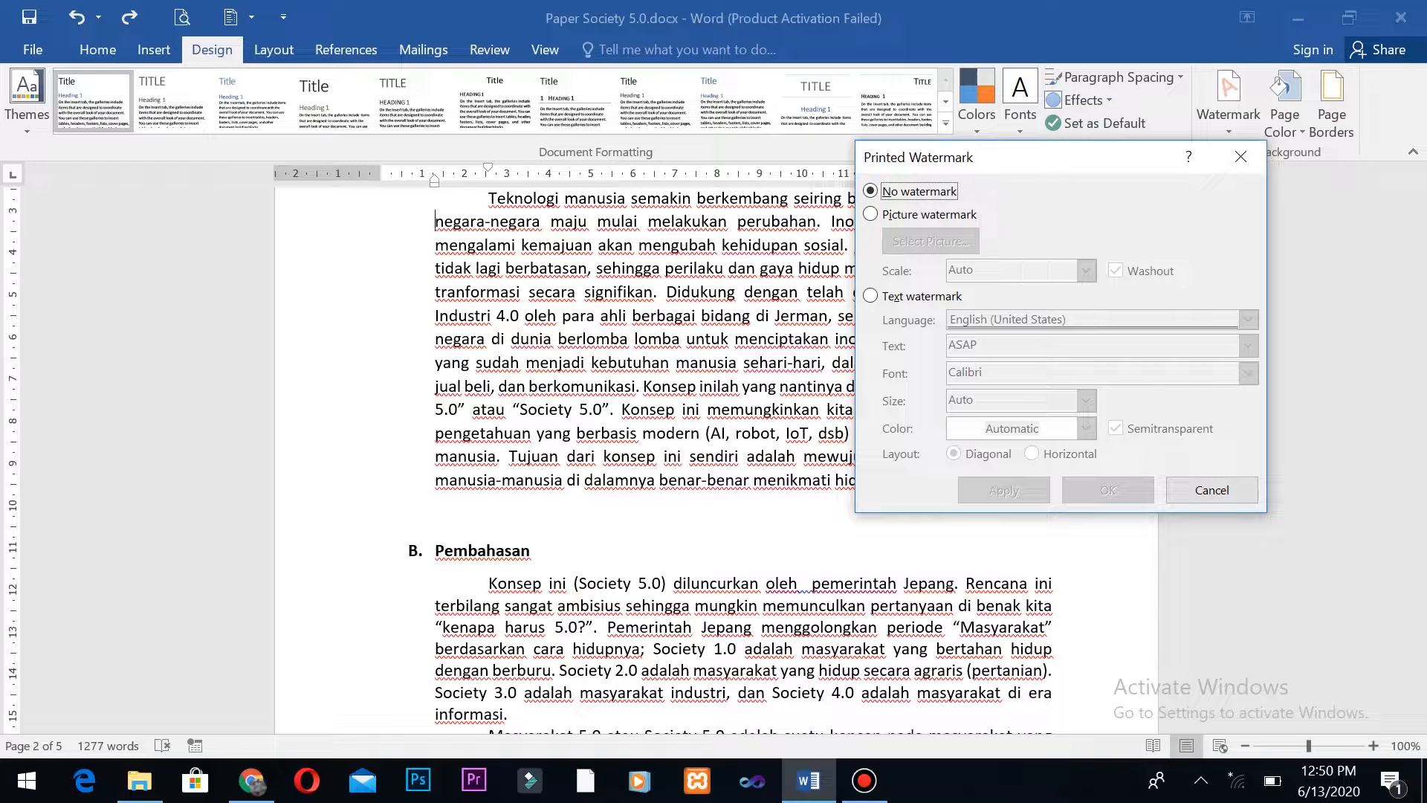
left_click(928, 215)
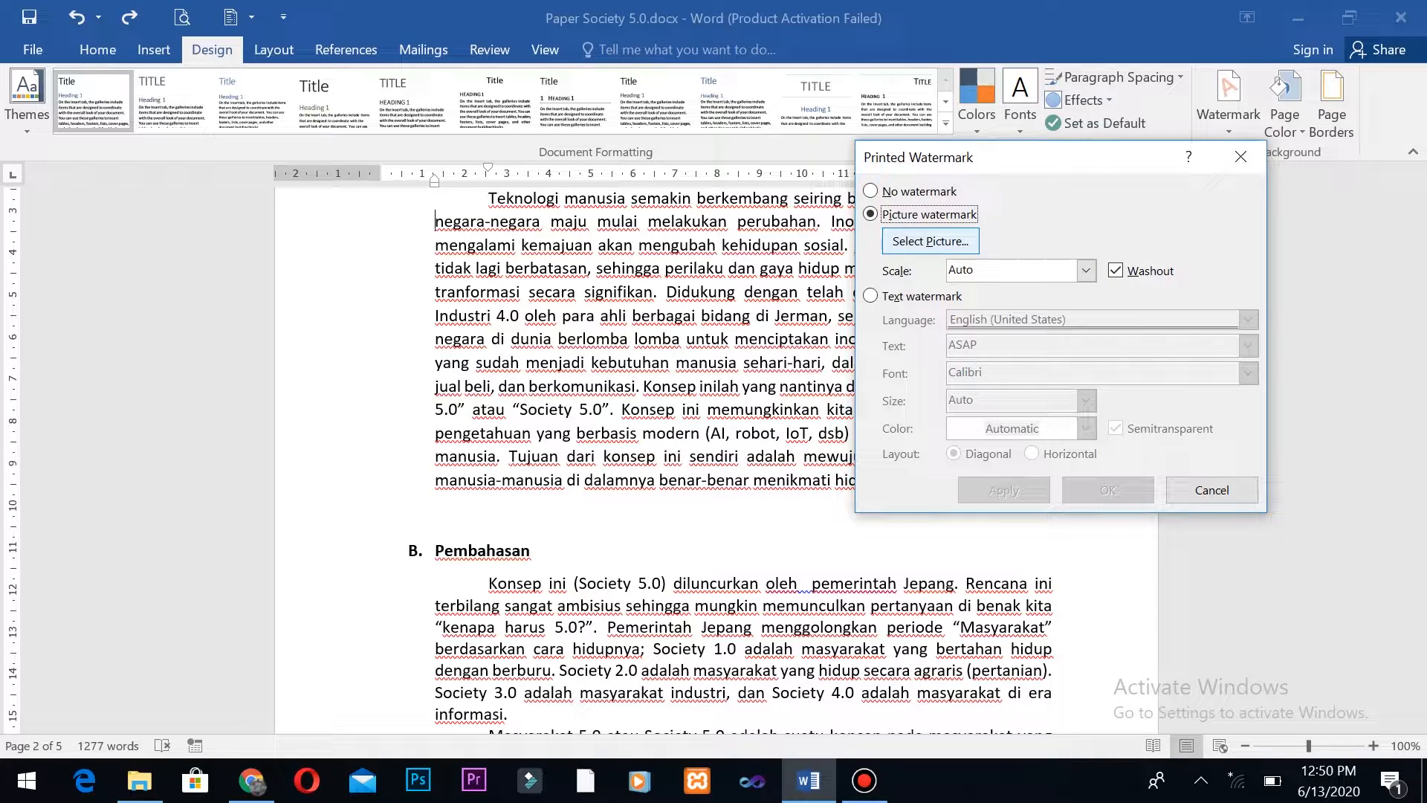
left_click(930, 240)
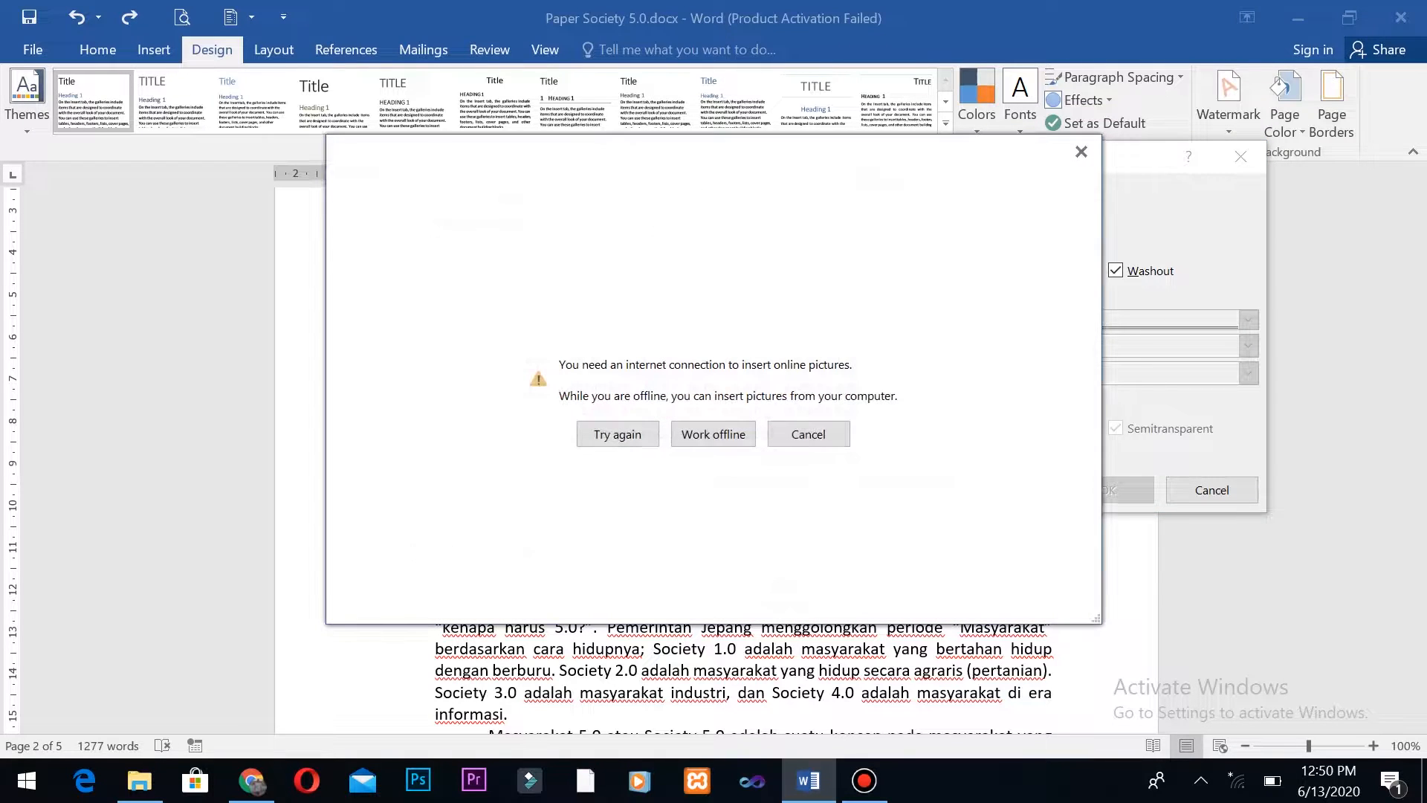
left_click(1081, 151)
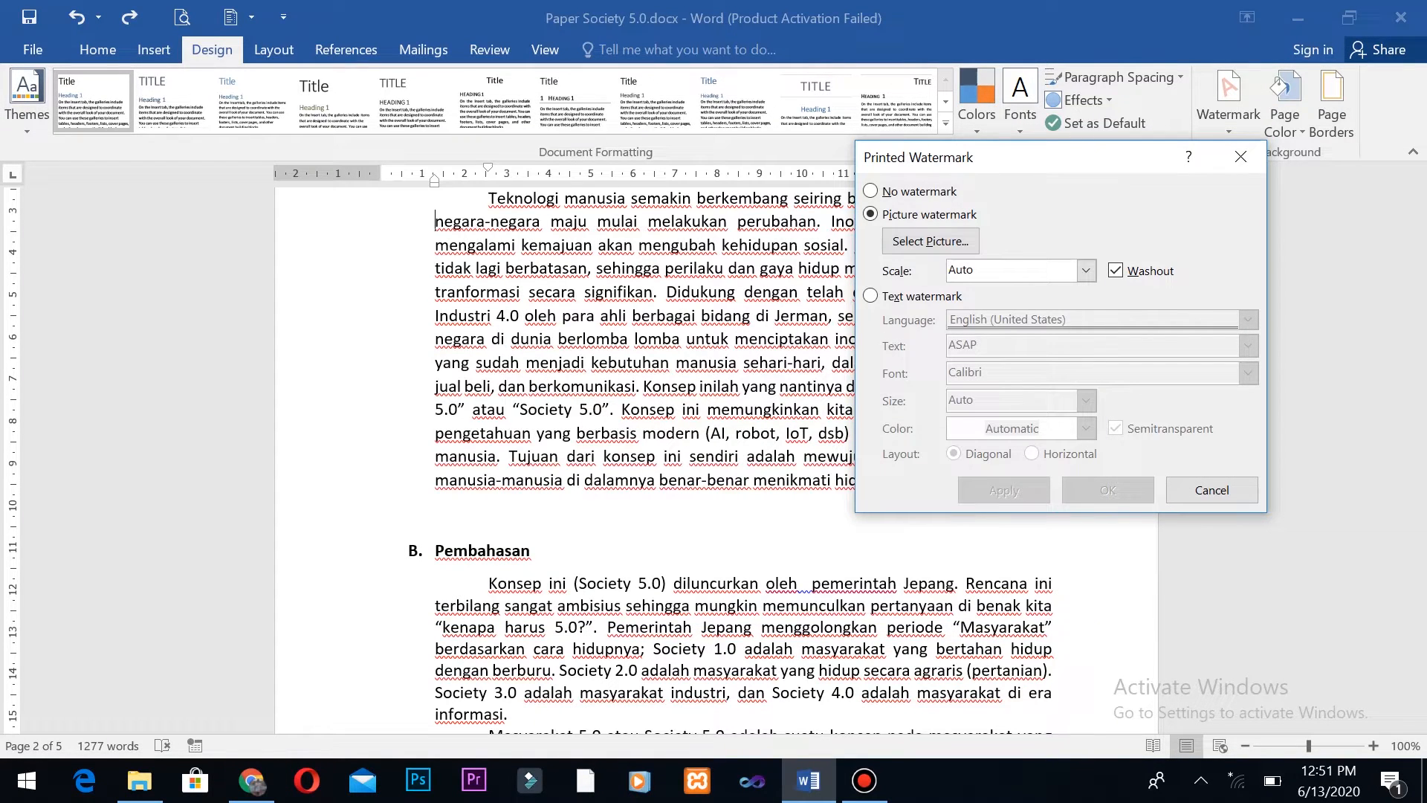
left_click(930, 241)
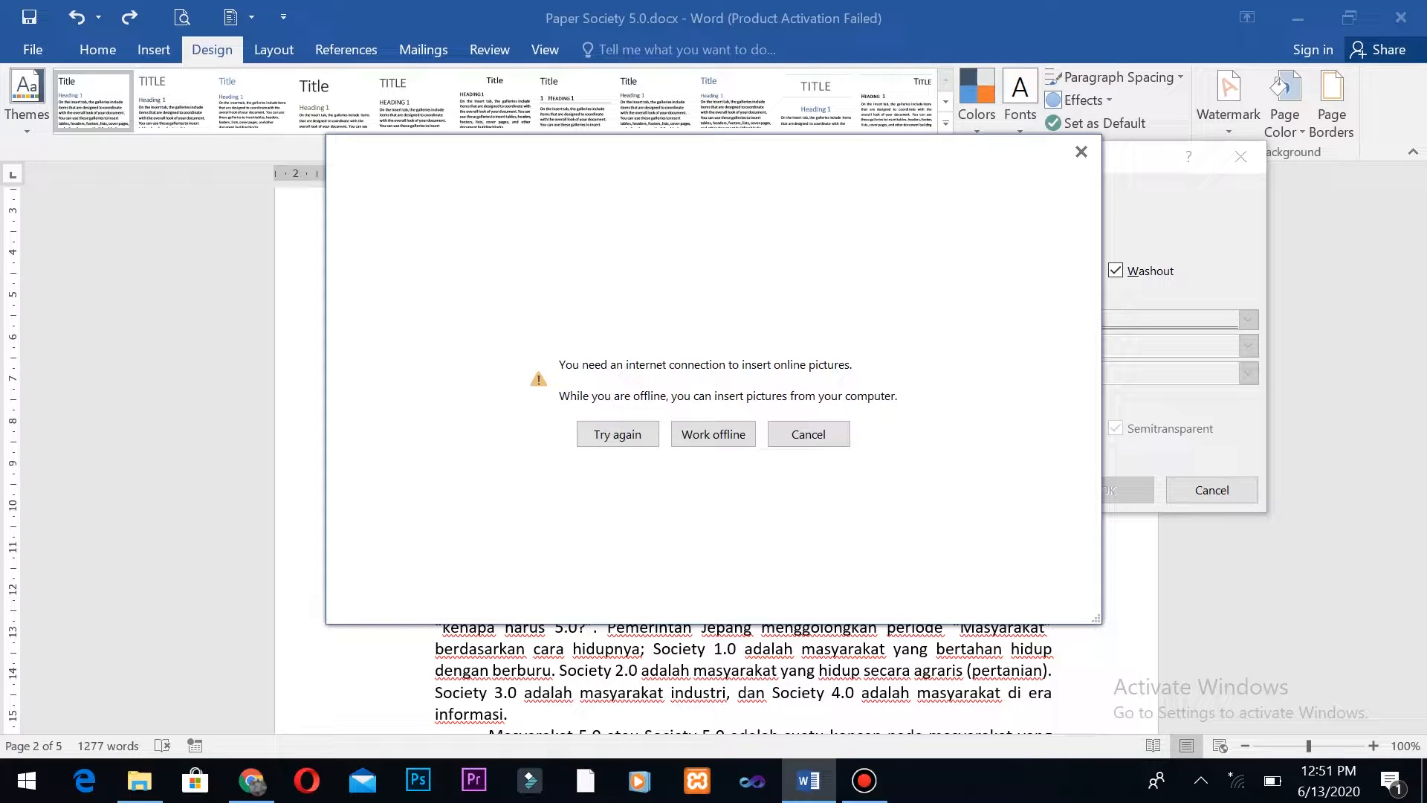
left_click(1081, 152)
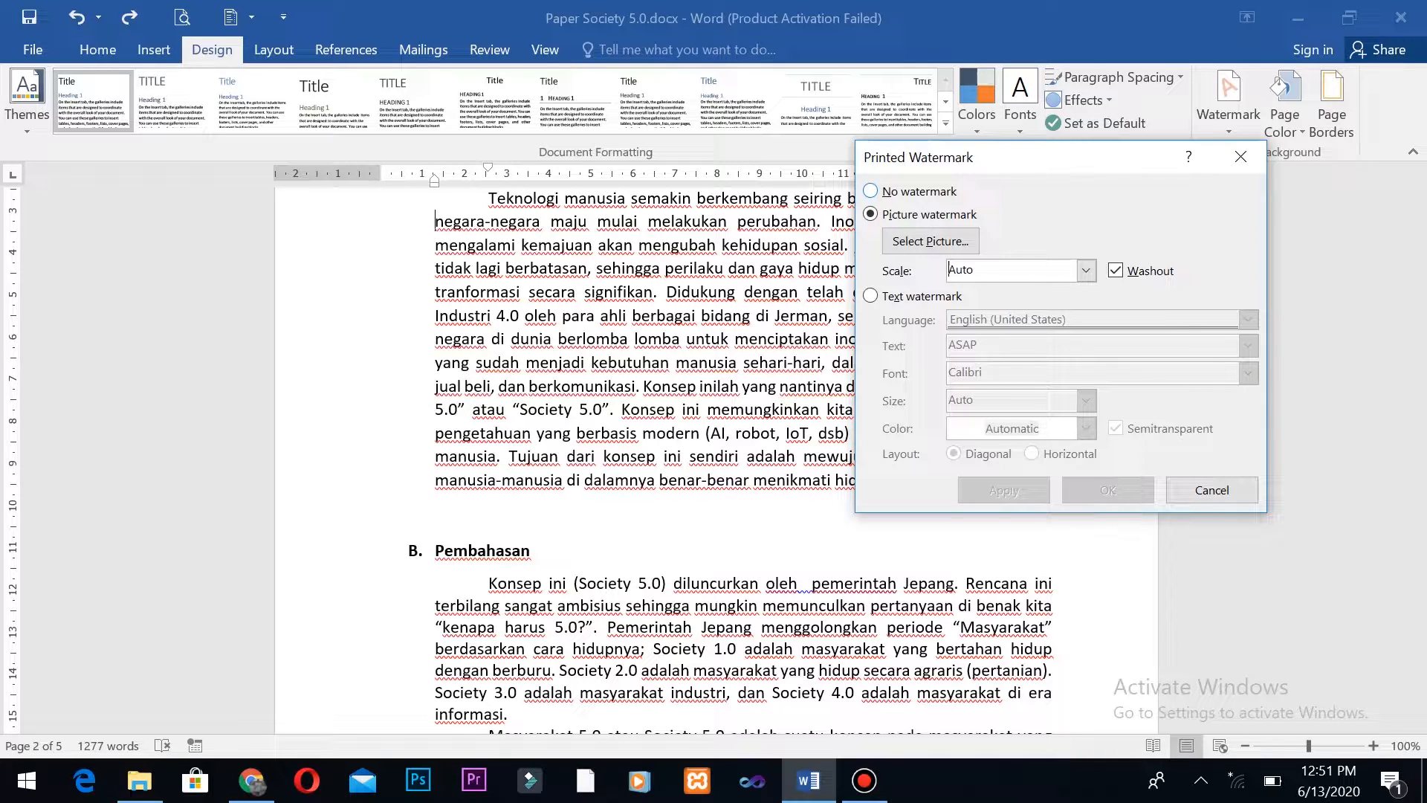
left_click(871, 191)
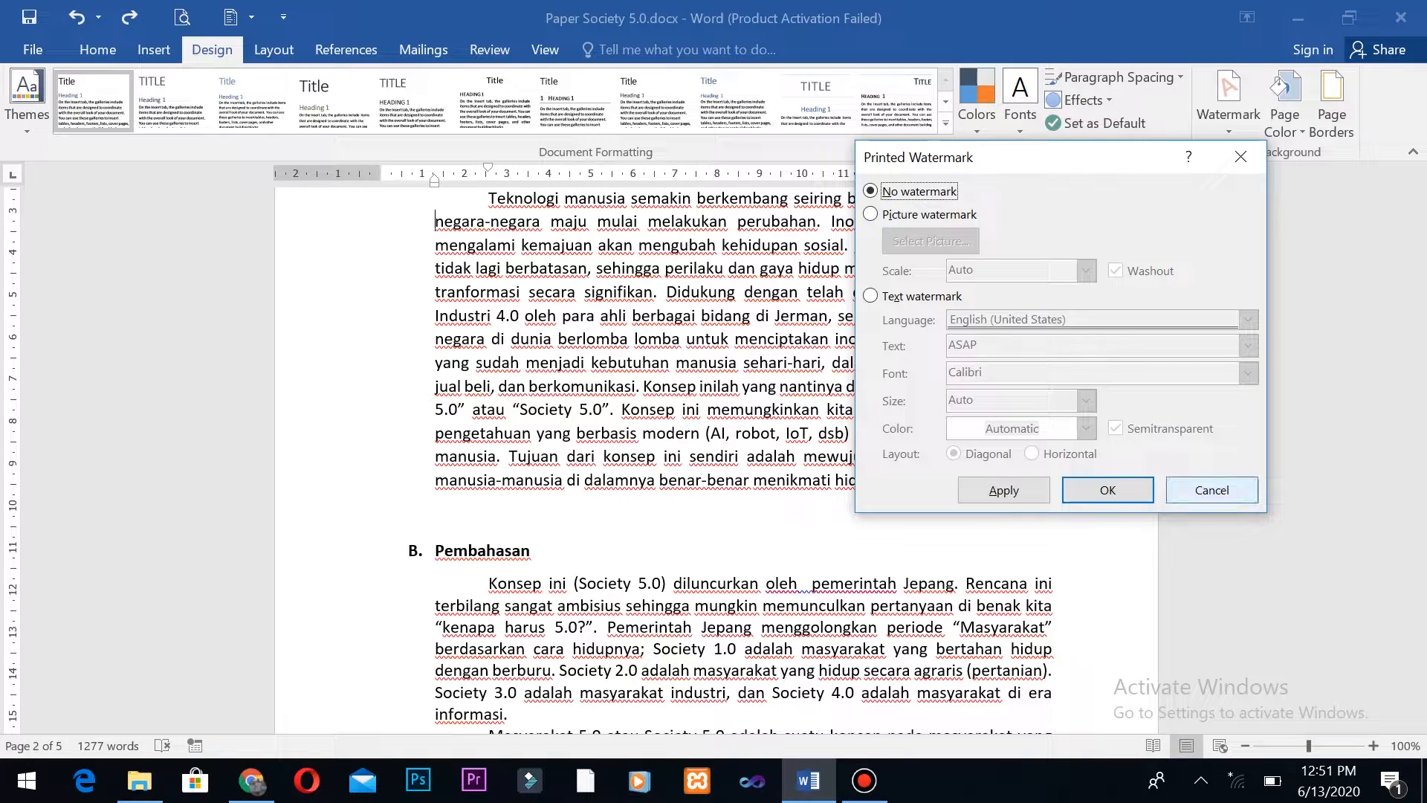
left_click(1107, 490)
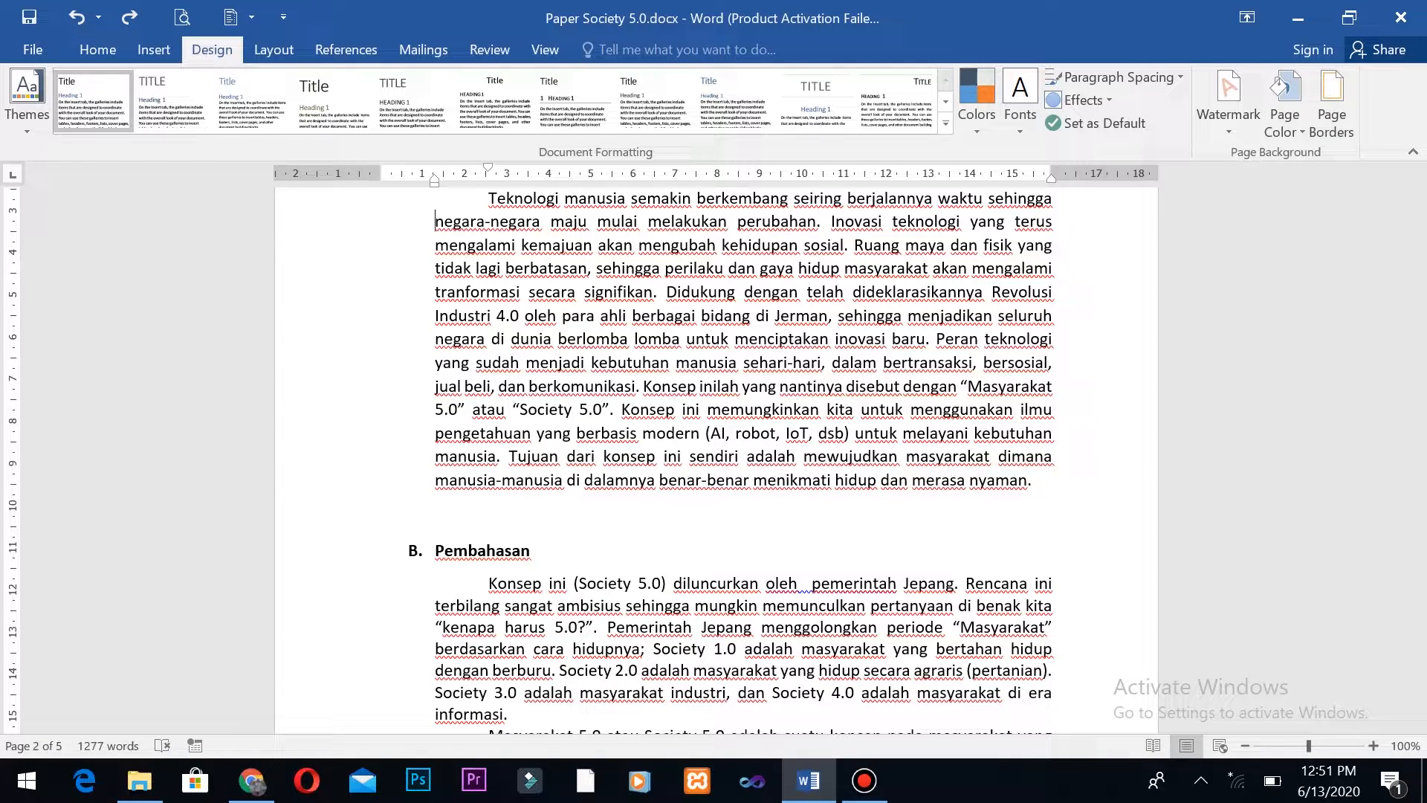
Step: Try adding the built-in Austin header to the document from the Abstract page, and undo it
left_click(529, 550)
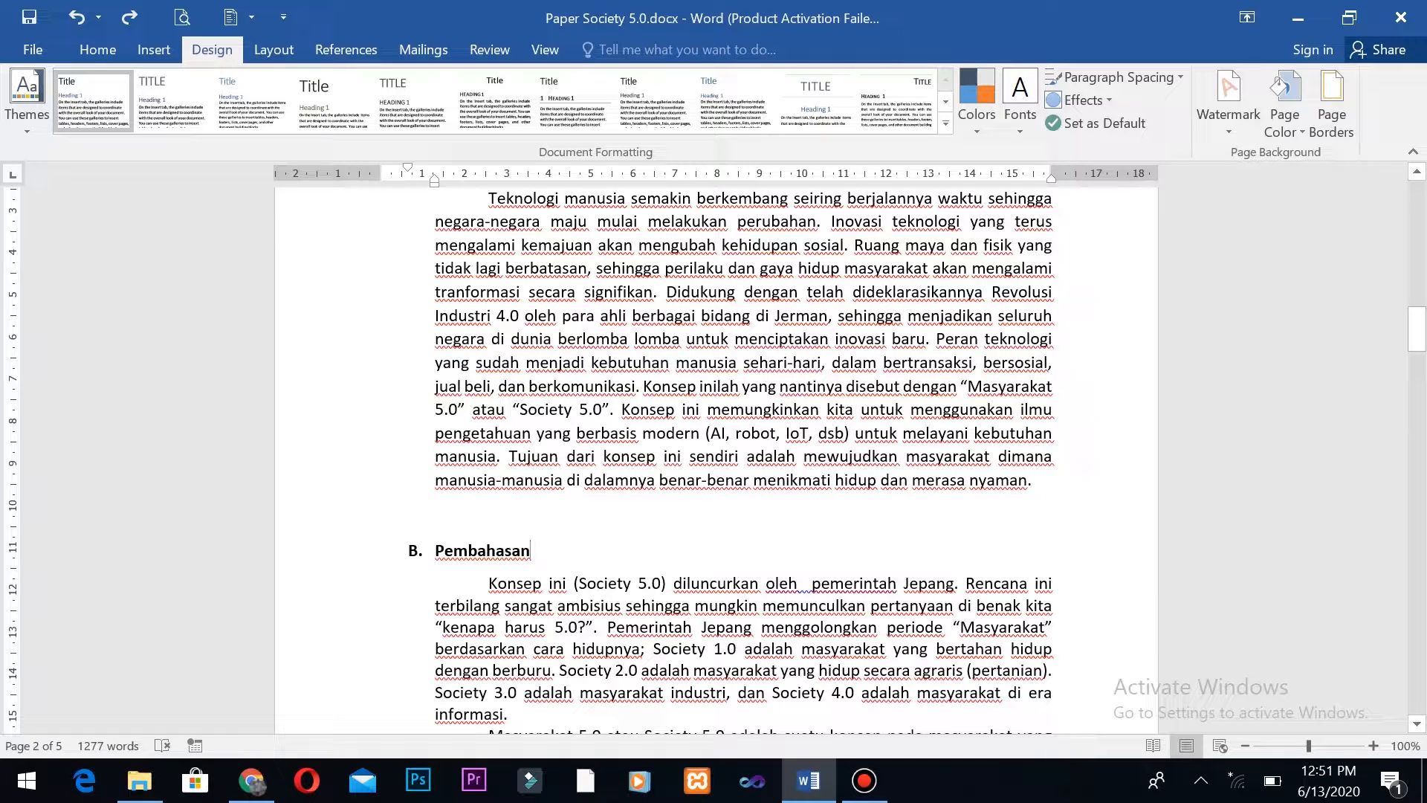
scroll(714, 445, "up", 3)
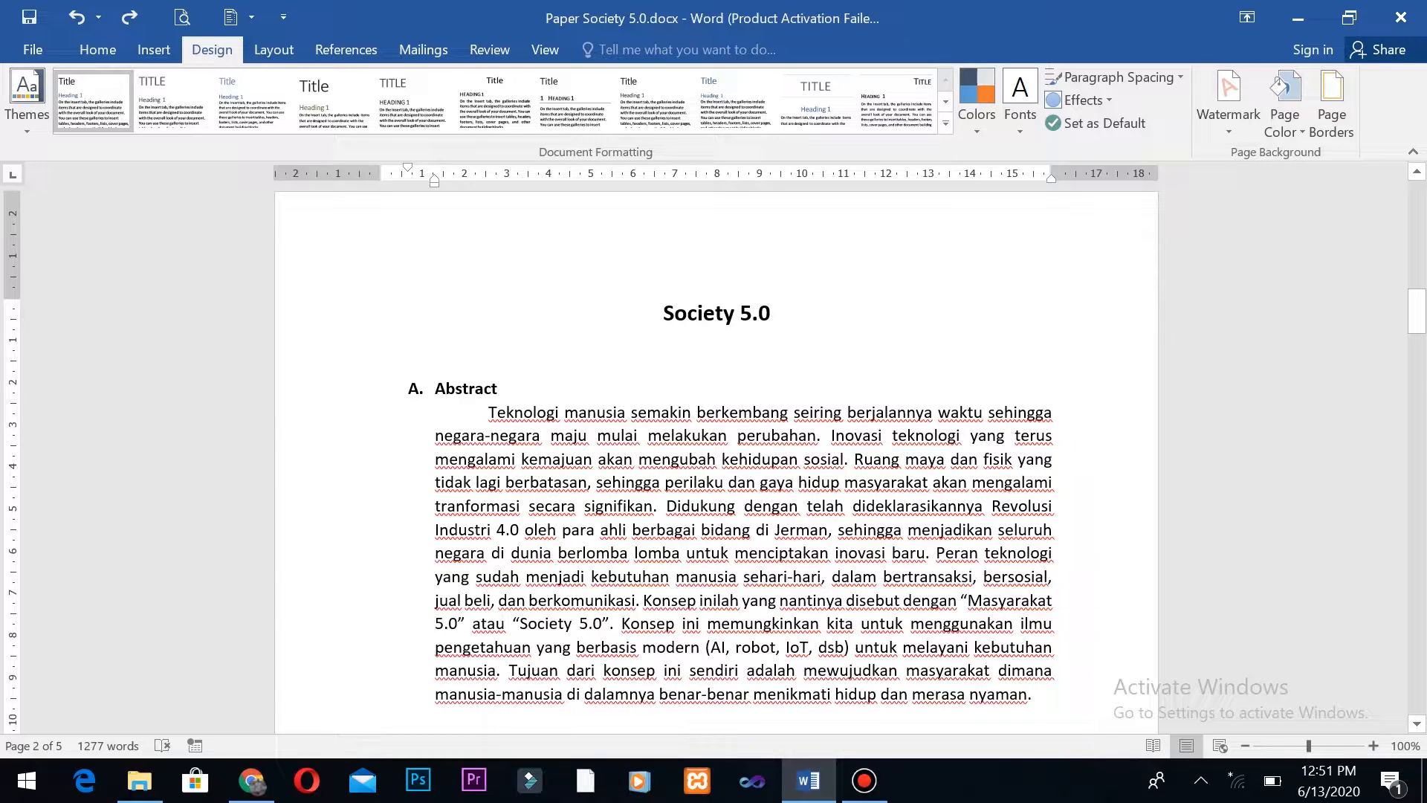
left_click(520, 412)
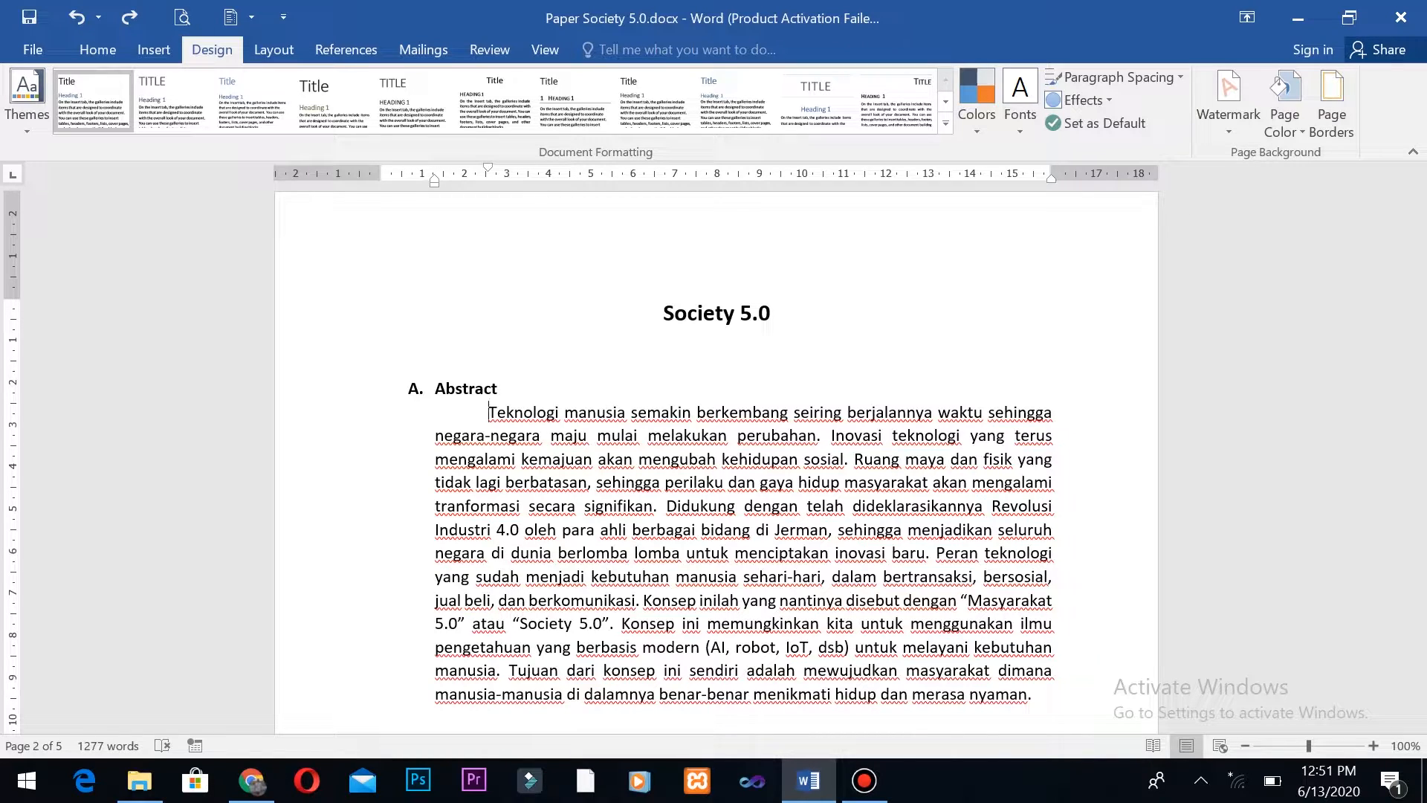
left_click(154, 49)
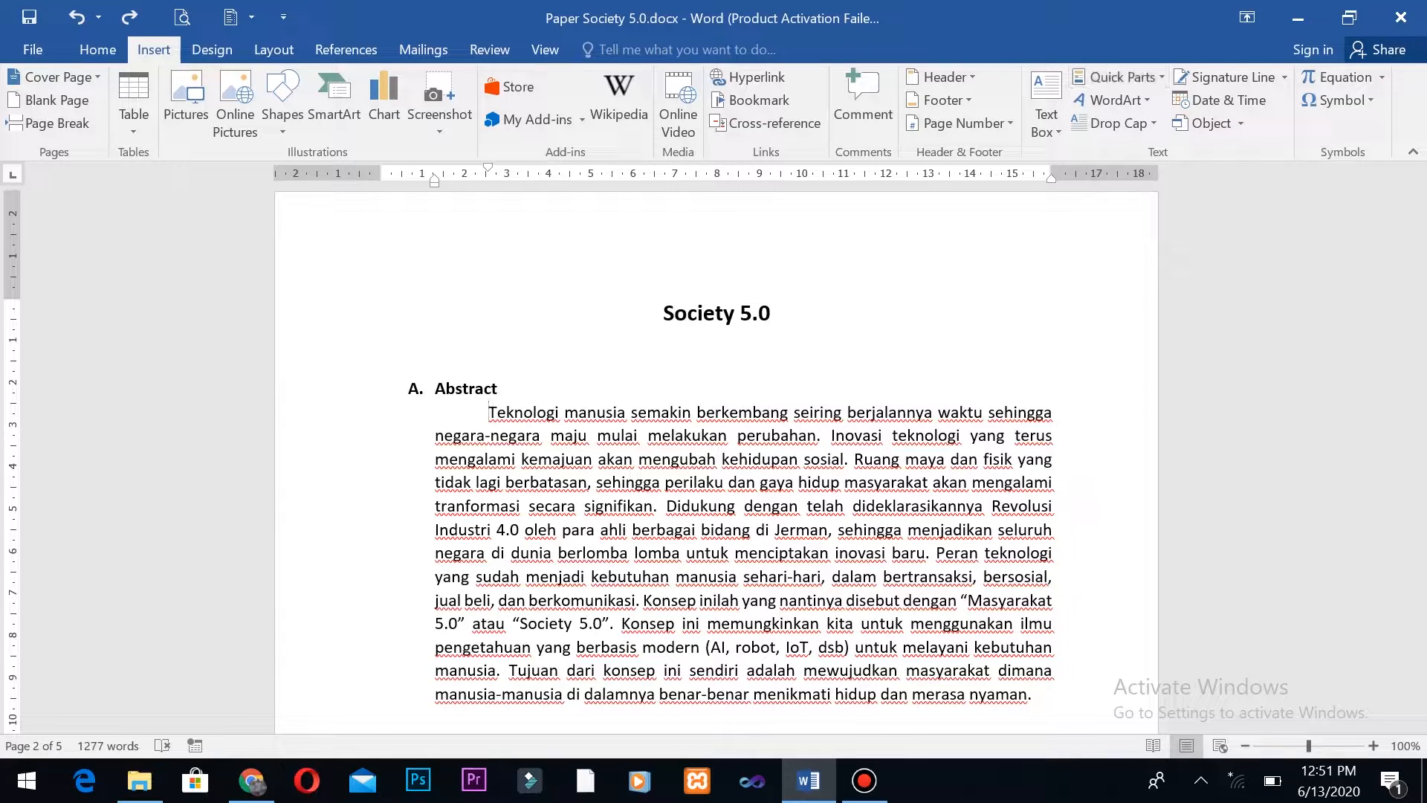
left_click(940, 77)
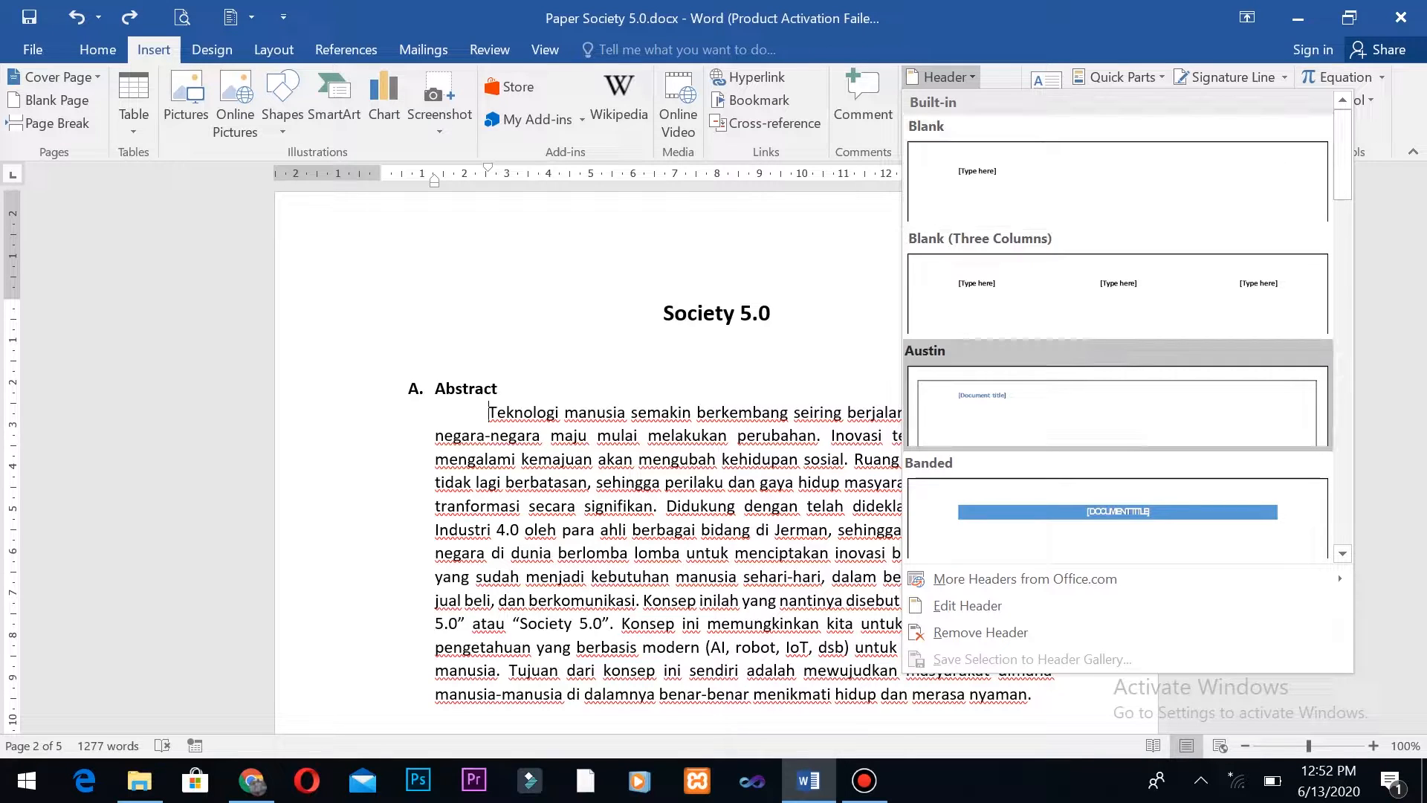
left_click(1117, 409)
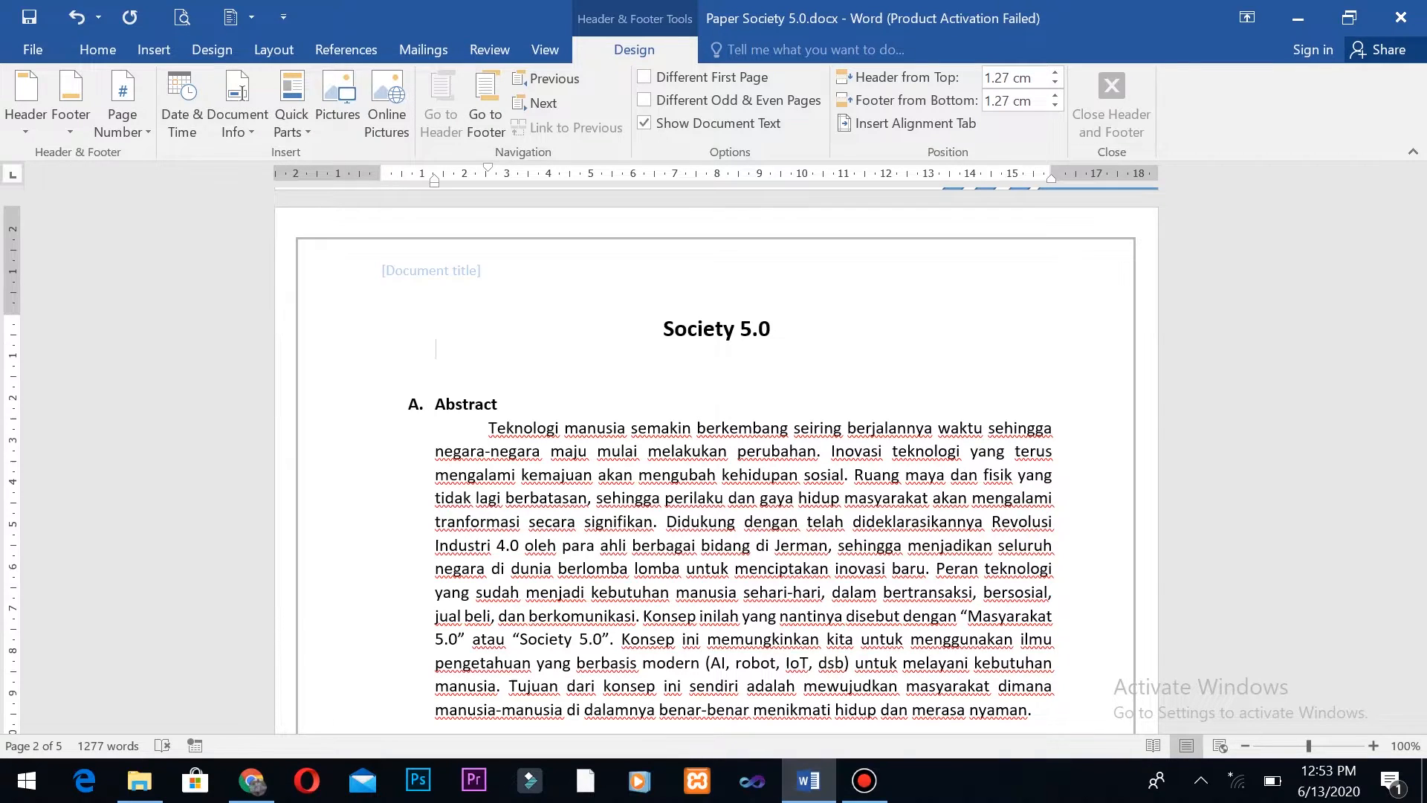
left_click(1112, 105)
key("ctrl+z")
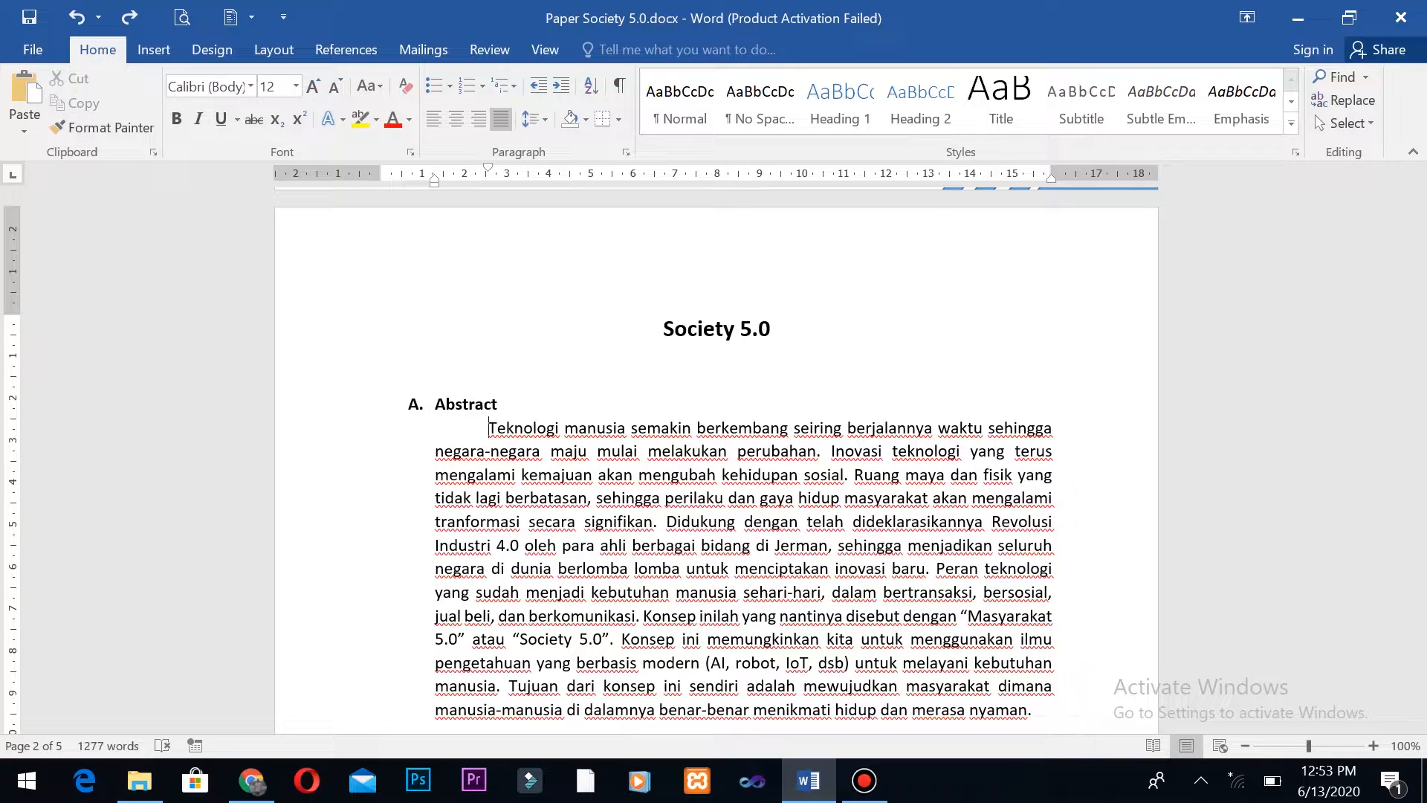
Step: Redo the Austin header insertion, delete all of the header's content and leave header editing
key("ctrl+y")
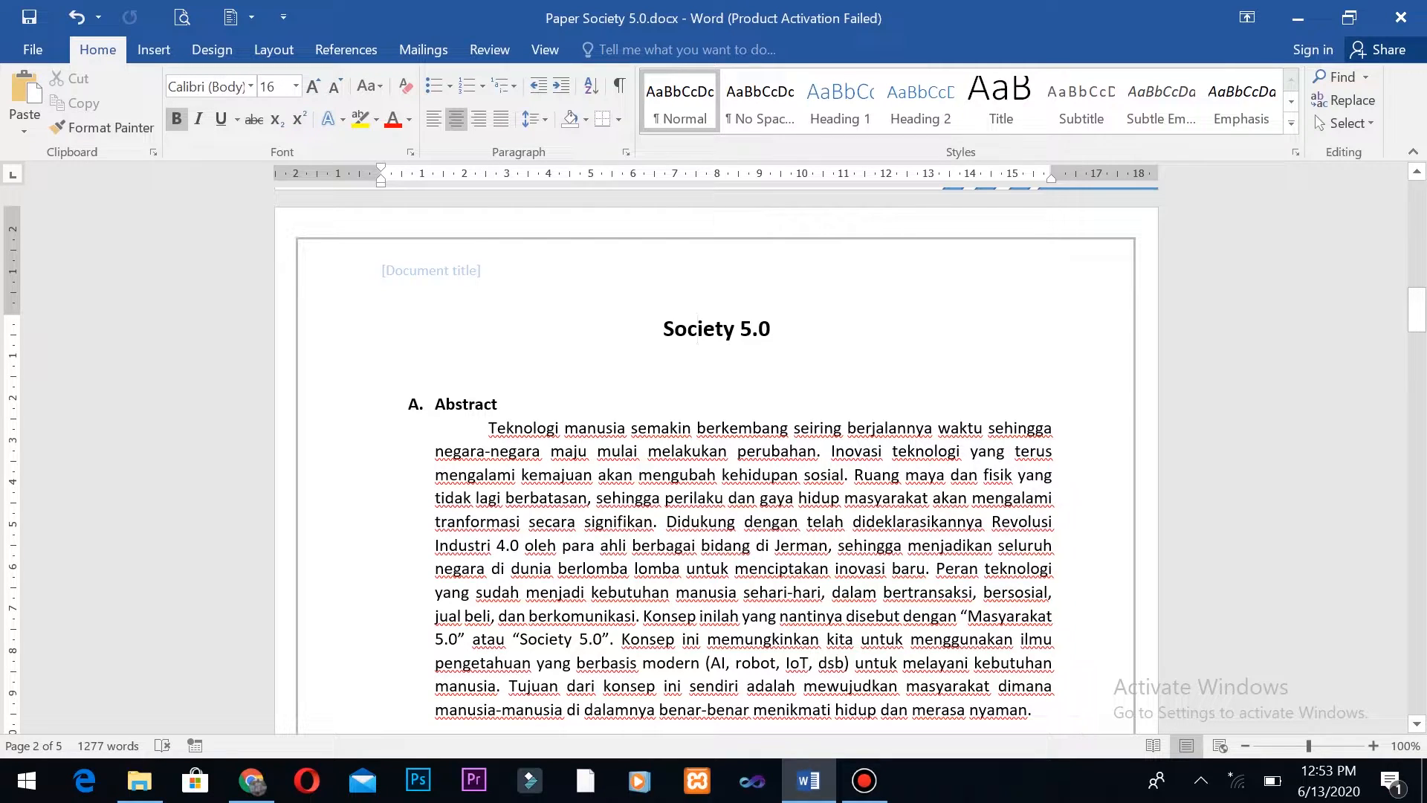
double_click(431, 271)
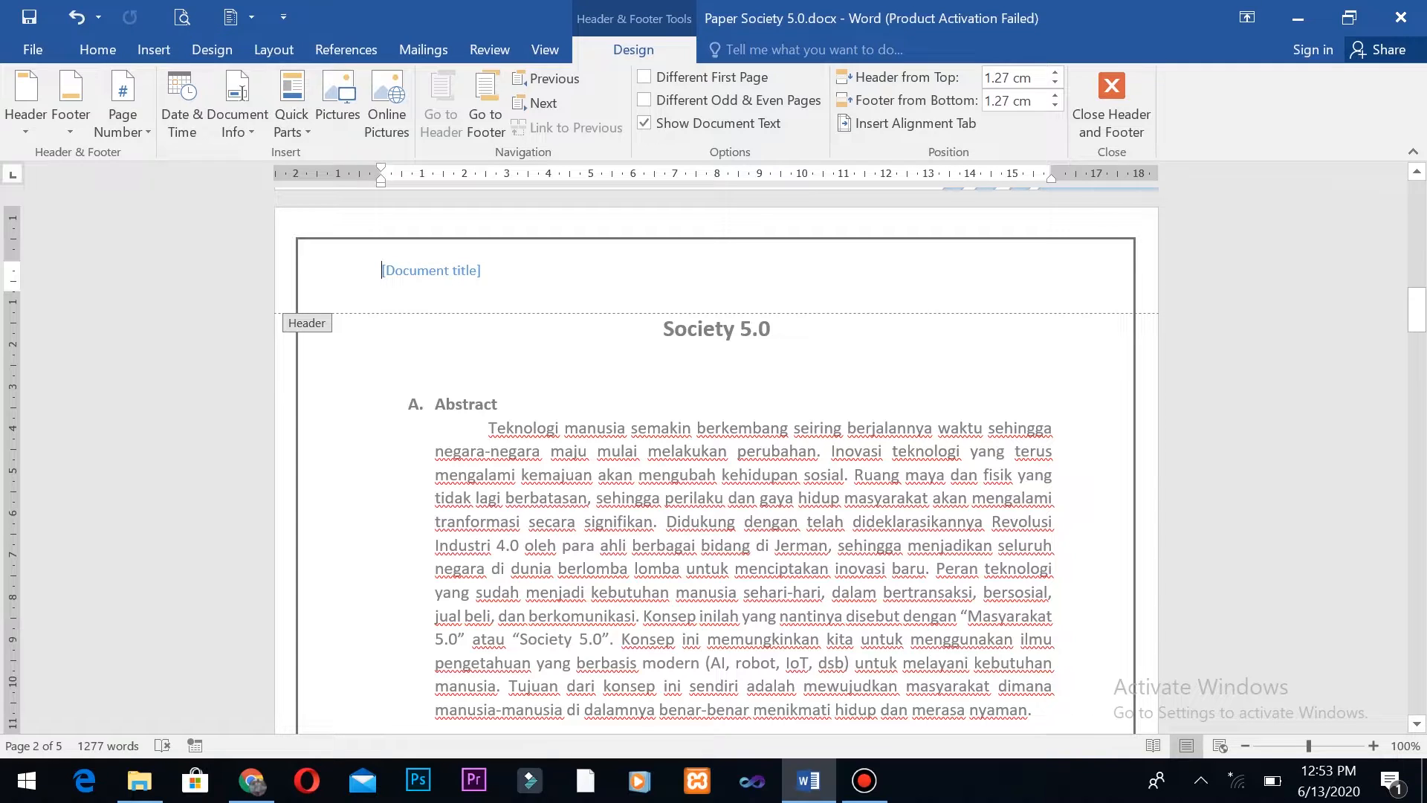
key("ctrl+a")
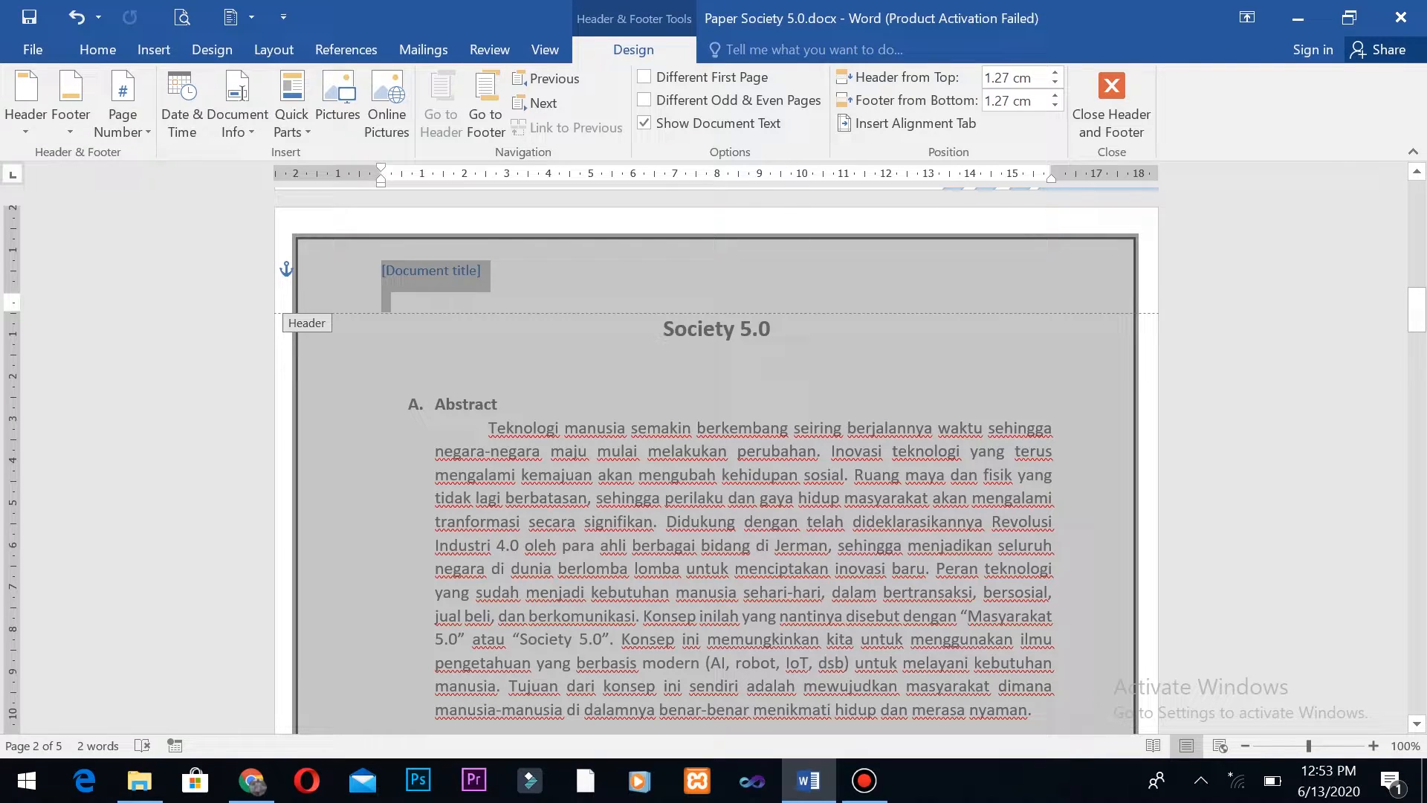
key("Delete")
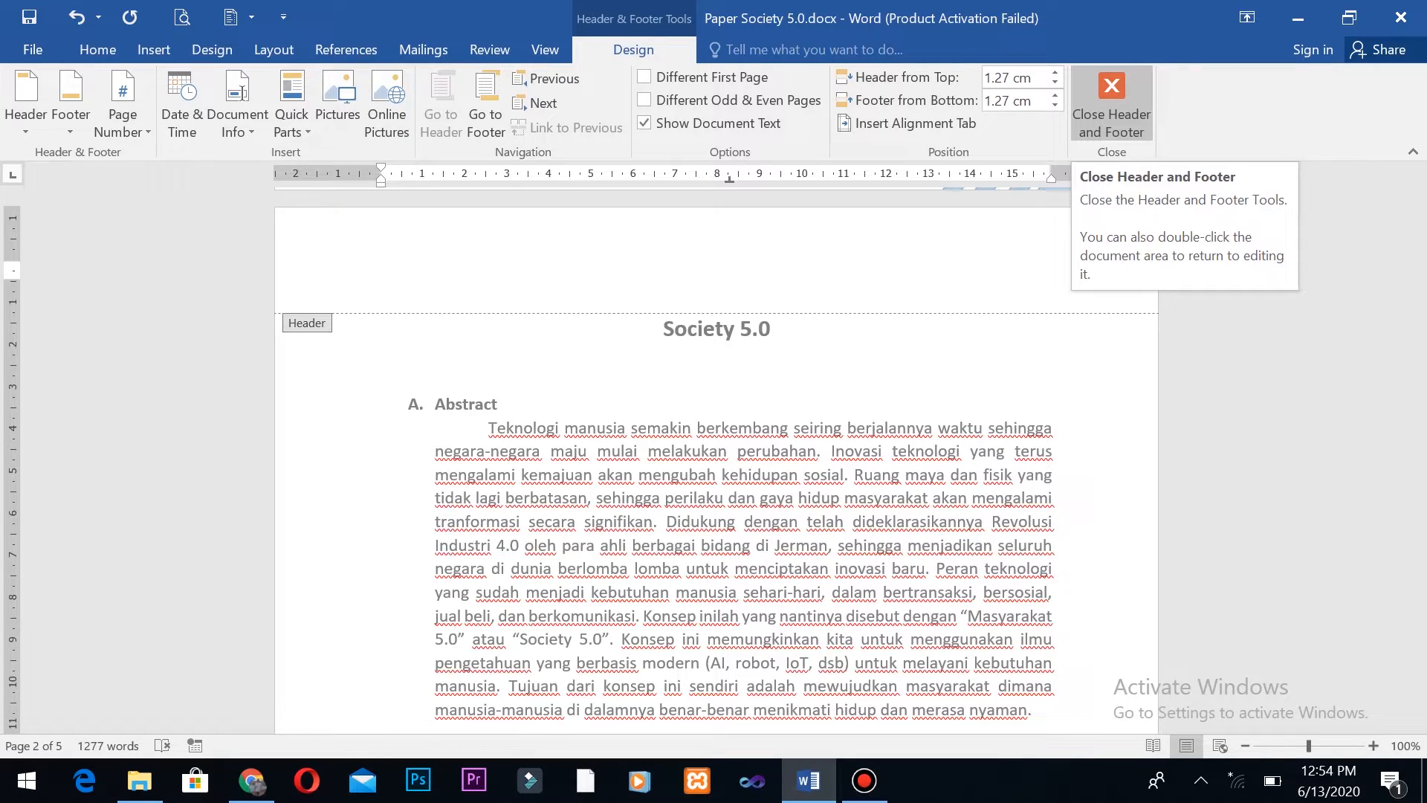
left_click(1111, 104)
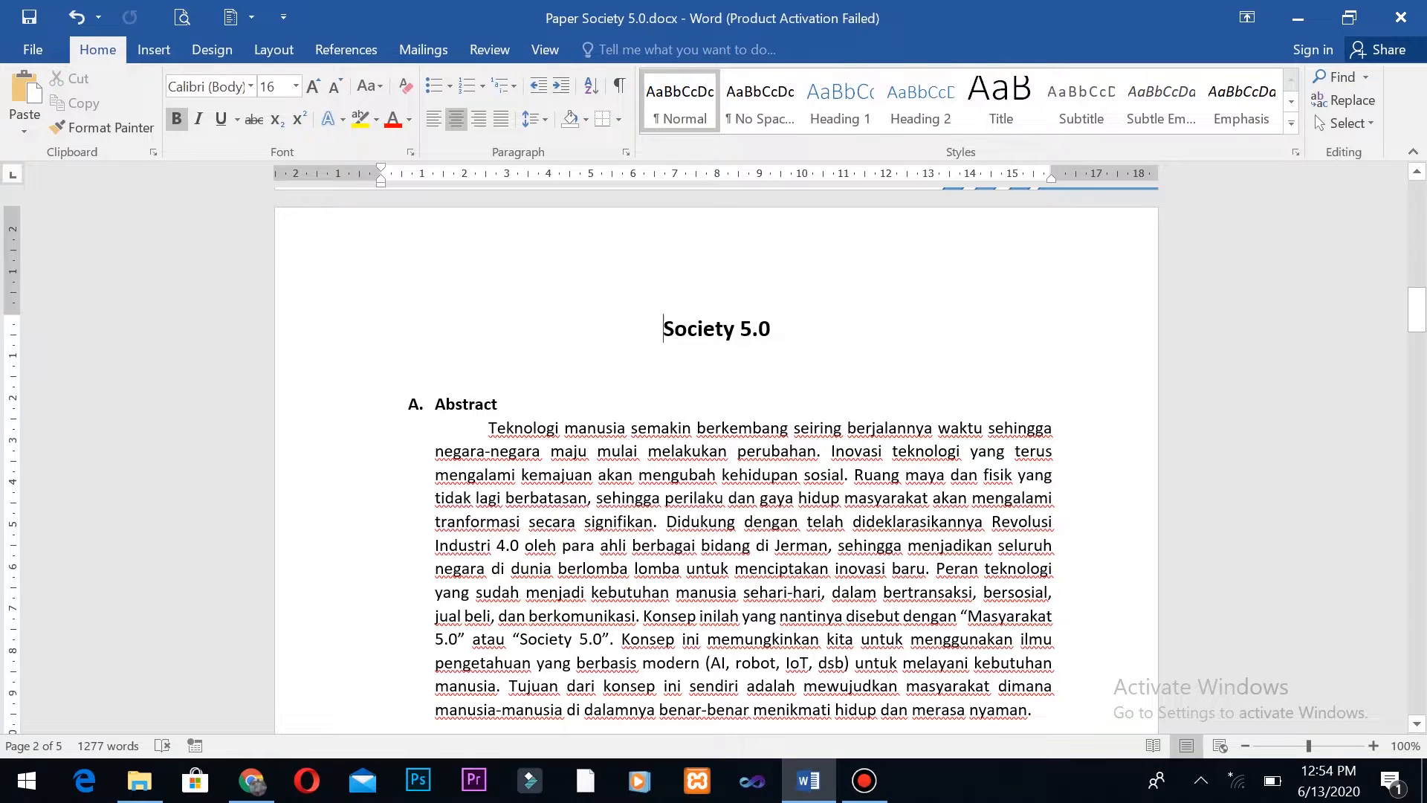
Step: Add a Plain Number 1 page number at the top of the page and leave header editing, redoing the insertion if undone
left_click(153, 49)
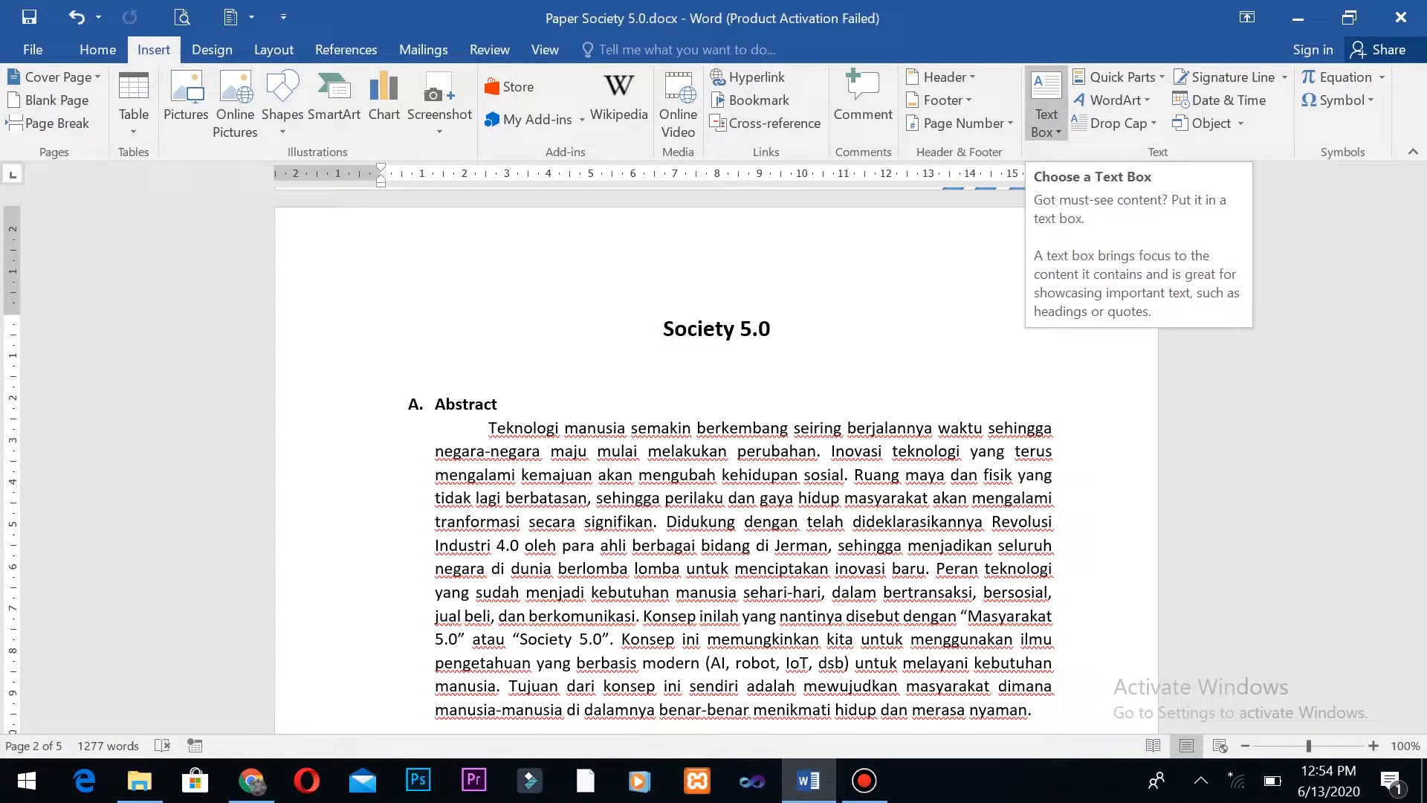
left_click(963, 122)
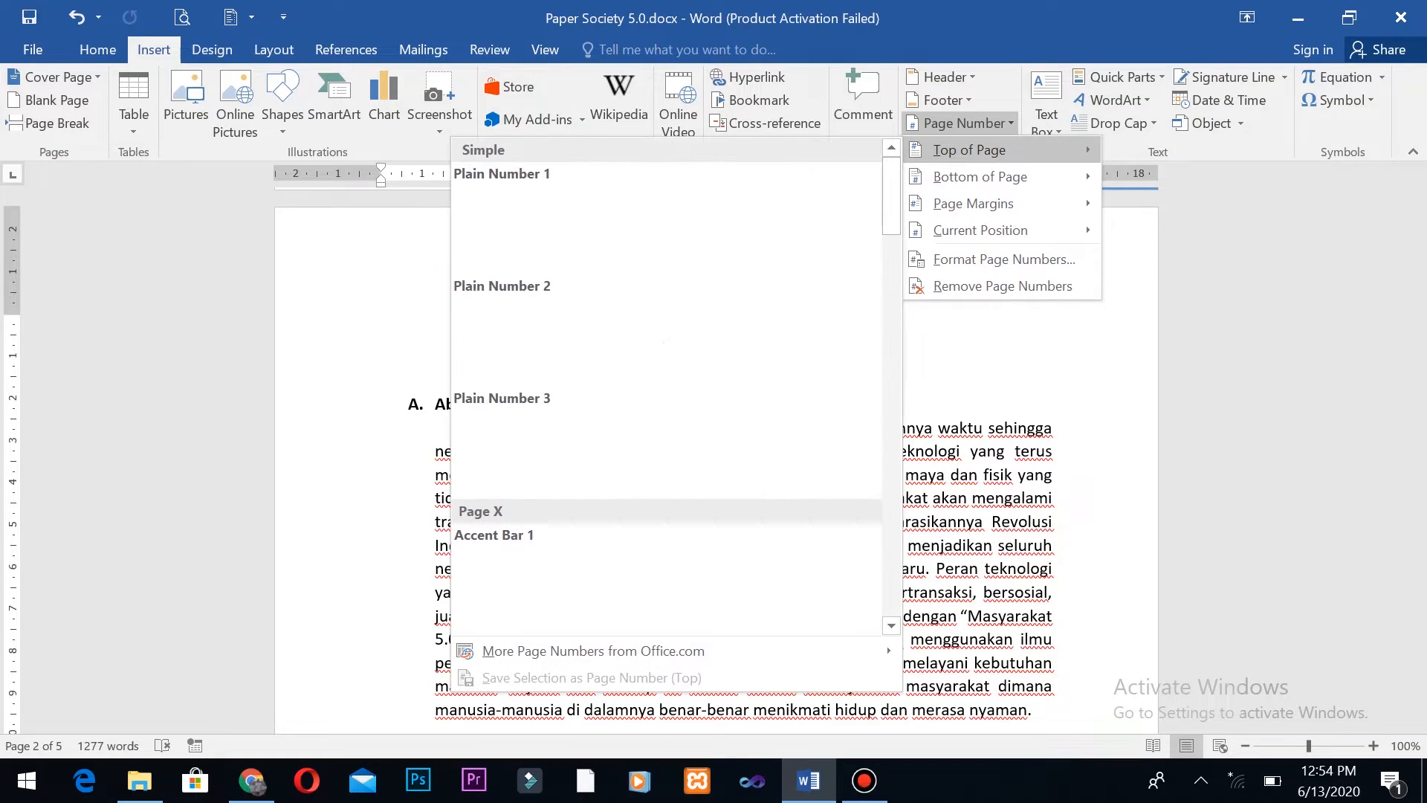
key("Escape")
key("Escape")
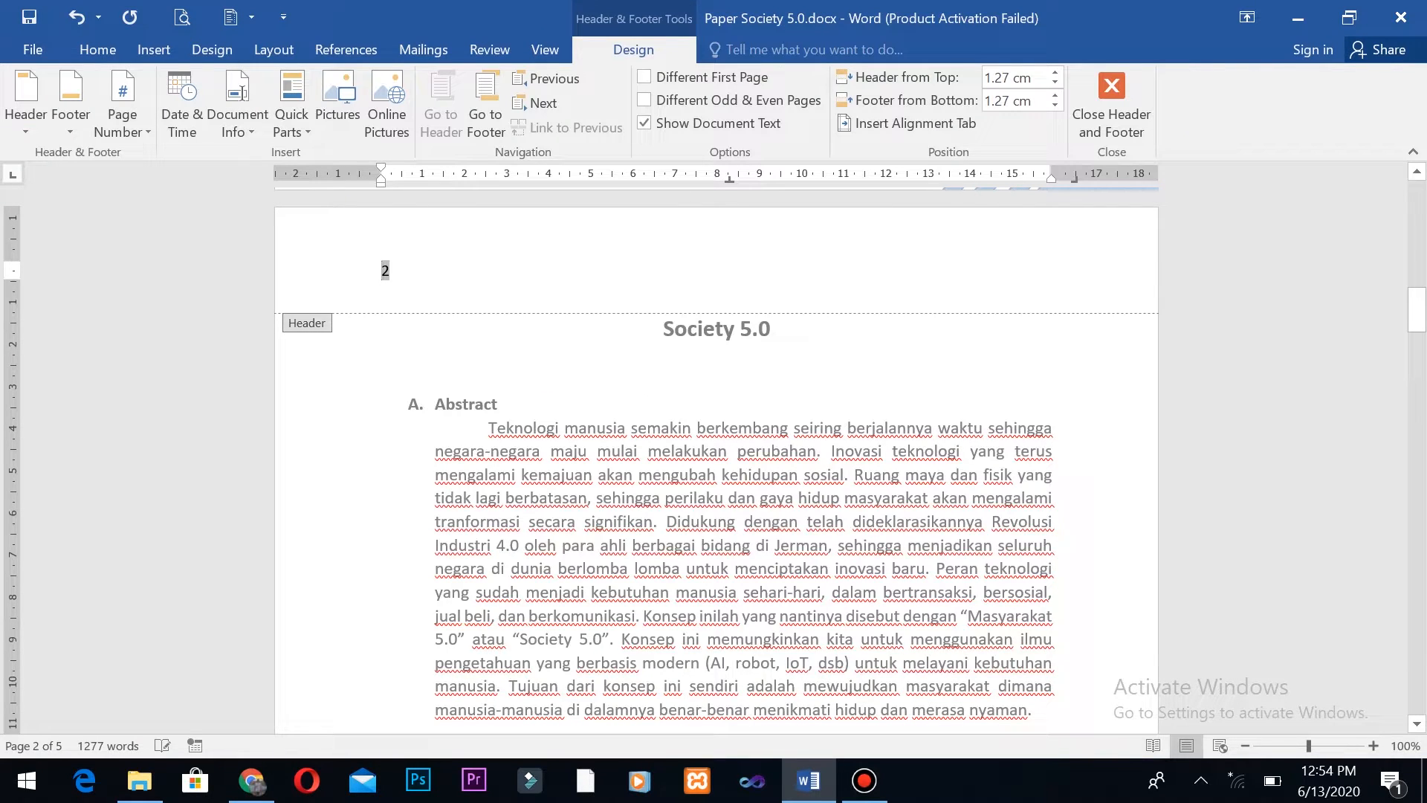
left_click(1112, 104)
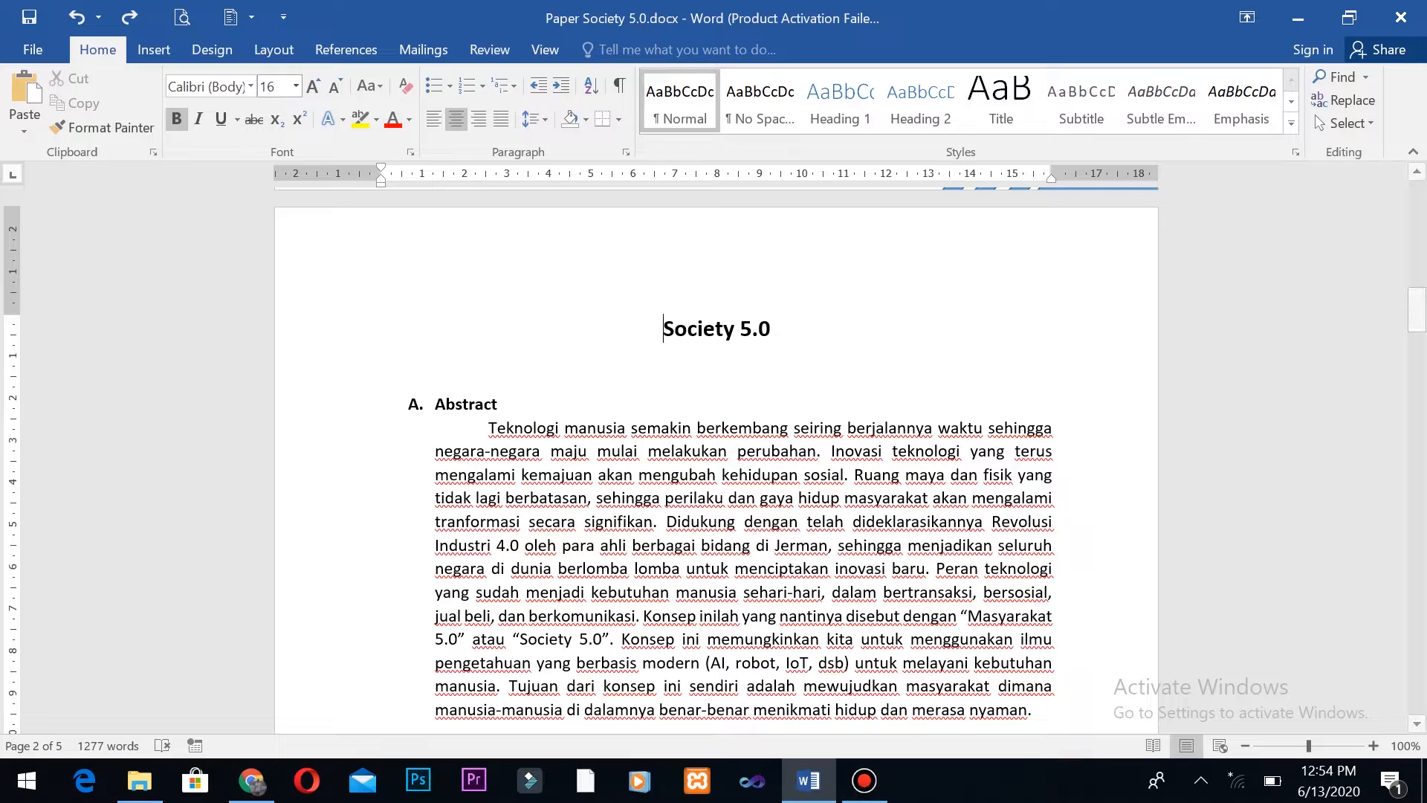
left_click(129, 17)
Step: Try changing the page number format to capital letters (A, B, C), and undo it
left_click(154, 49)
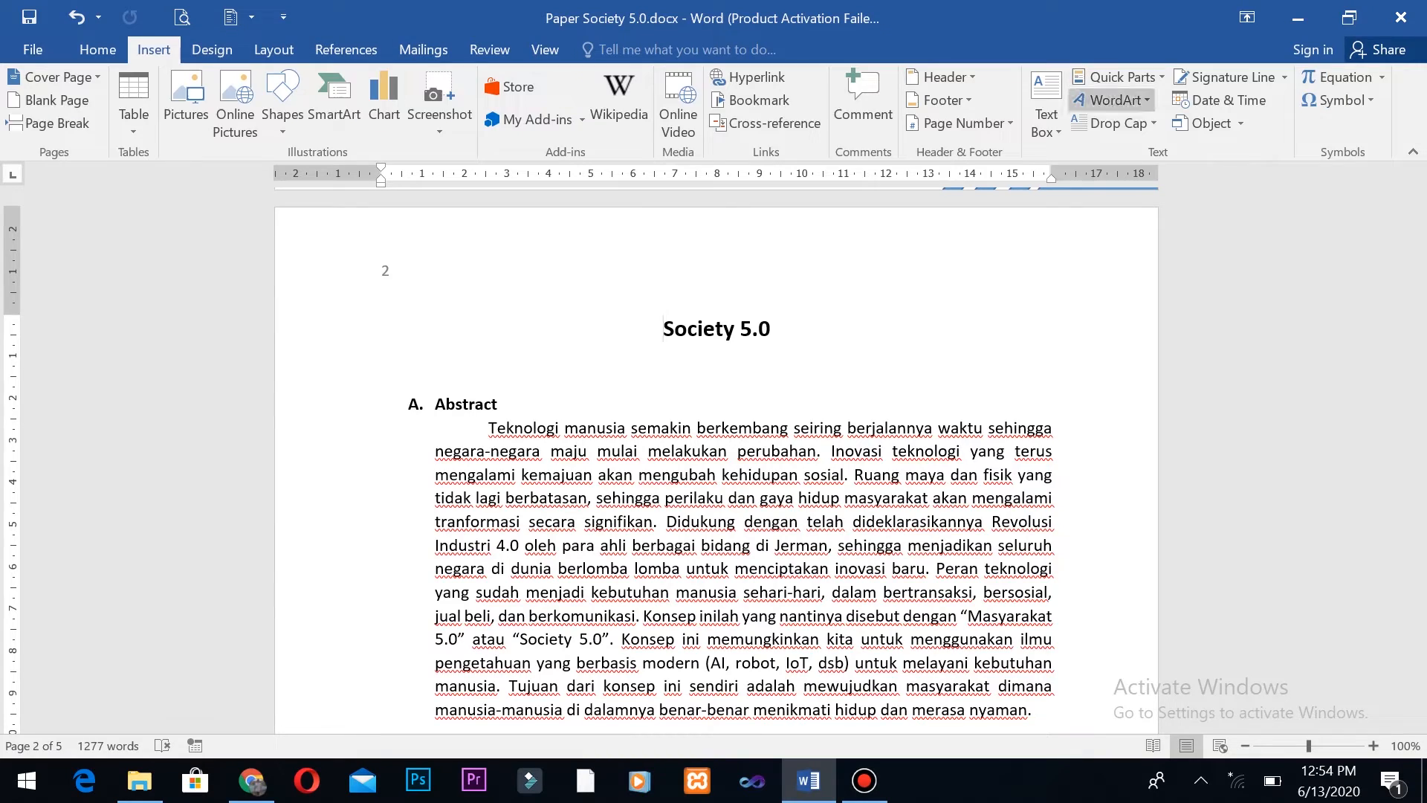
left_click(960, 124)
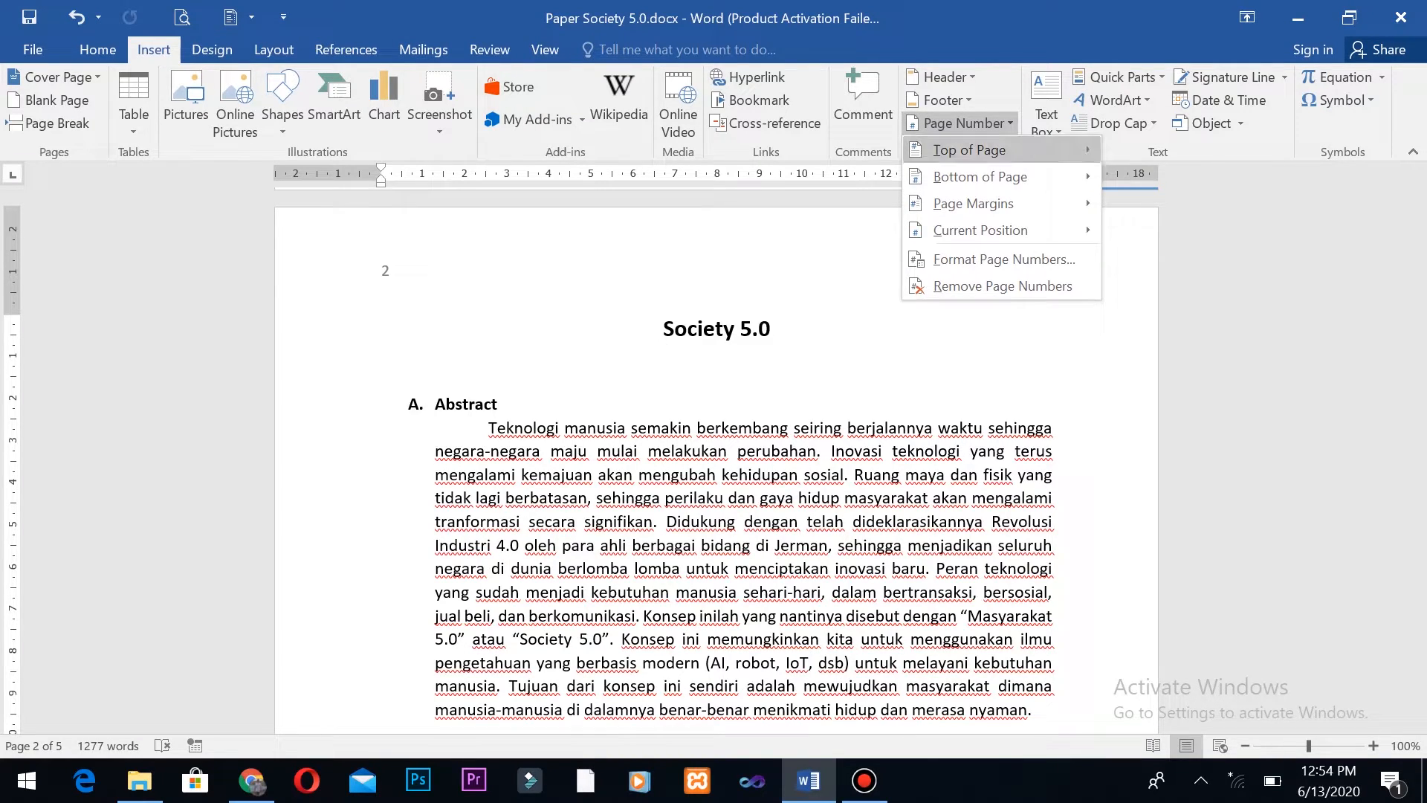
left_click(1003, 259)
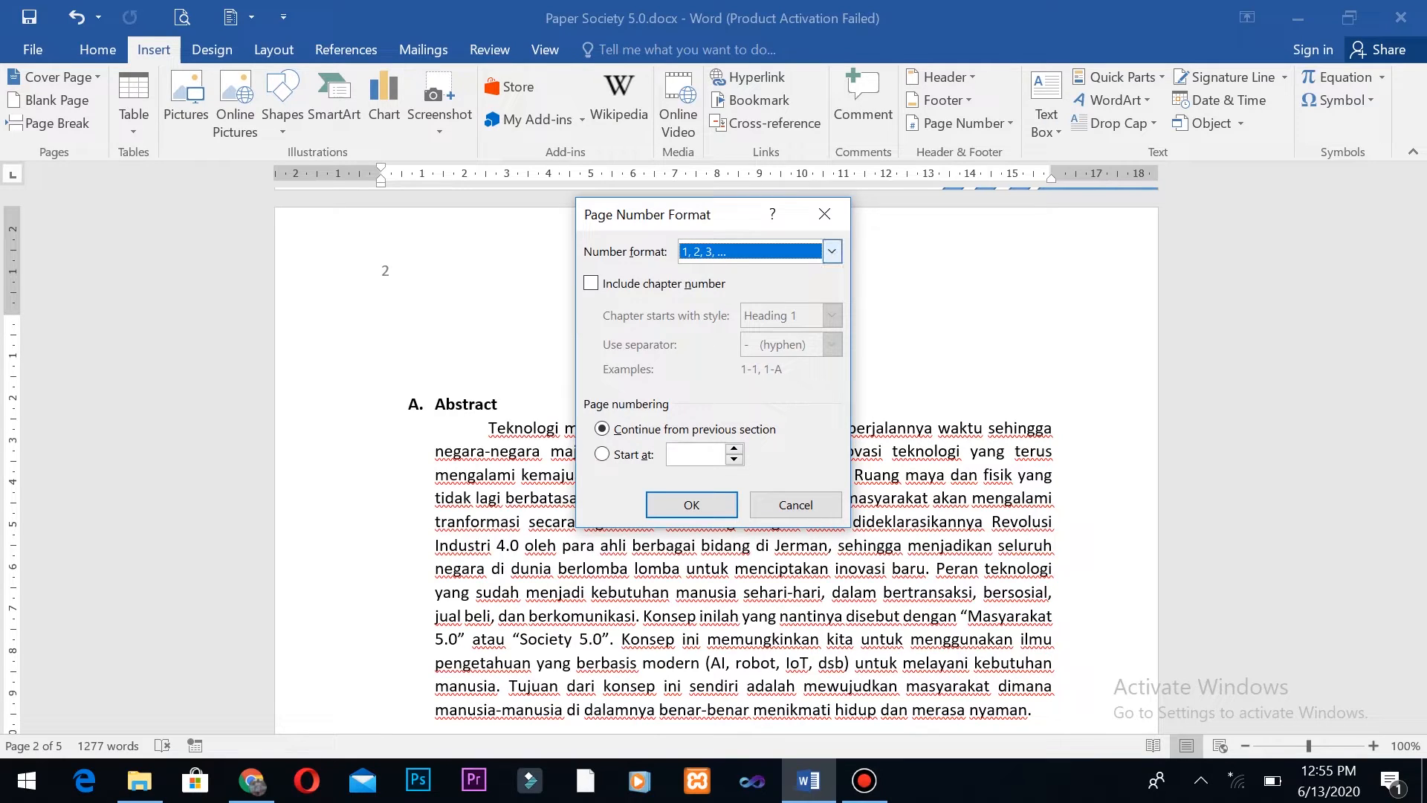
left_click(831, 251)
left_click(703, 319)
left_click(691, 505)
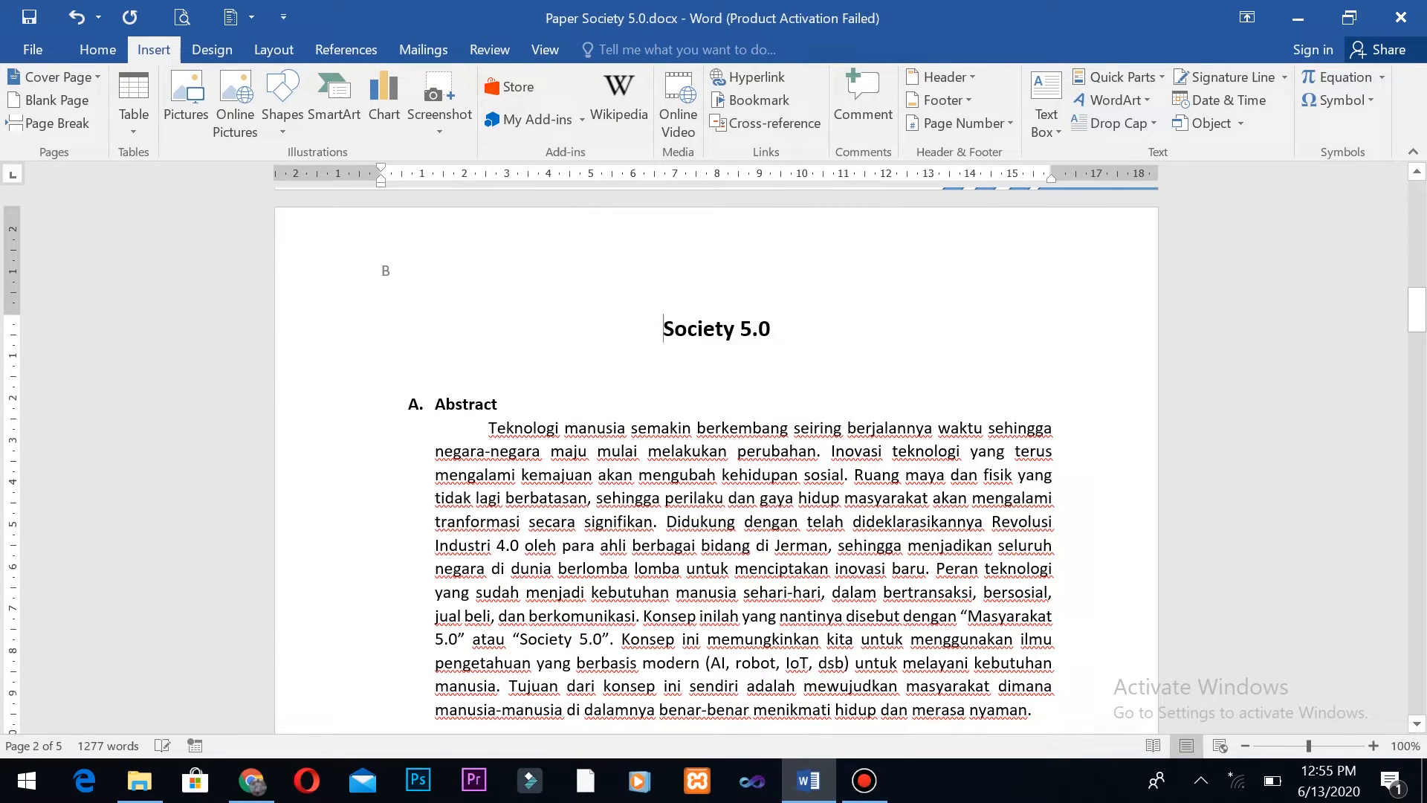
key("ctrl+z")
scroll(715, 446, "down", 2)
scroll(716, 445, "down", 1)
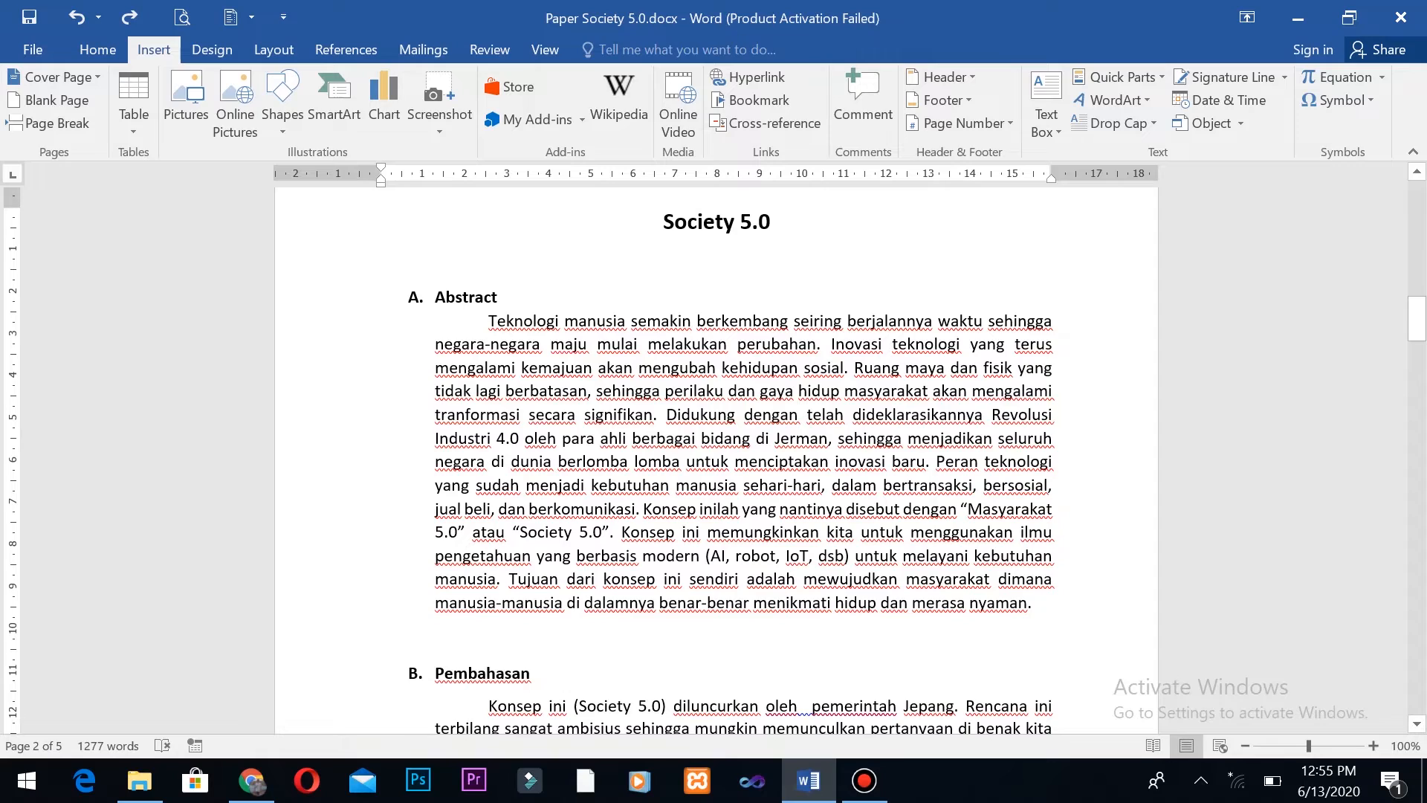